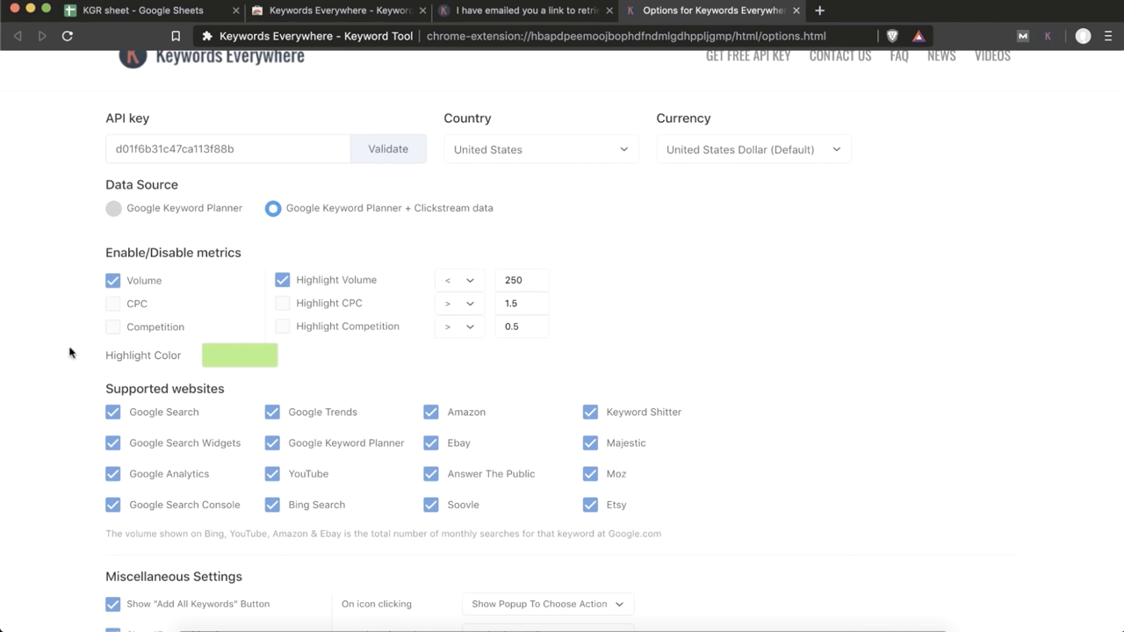
- Enable the CPC metric in the Keywords Everywhere options and review the supported websites and miscellaneous settings
{"action": "left_click", "coordinate": [112, 305]}
{"action": "scroll", "coordinate": [265, 352], "scroll_direction": "down", "scroll_amount": 2}
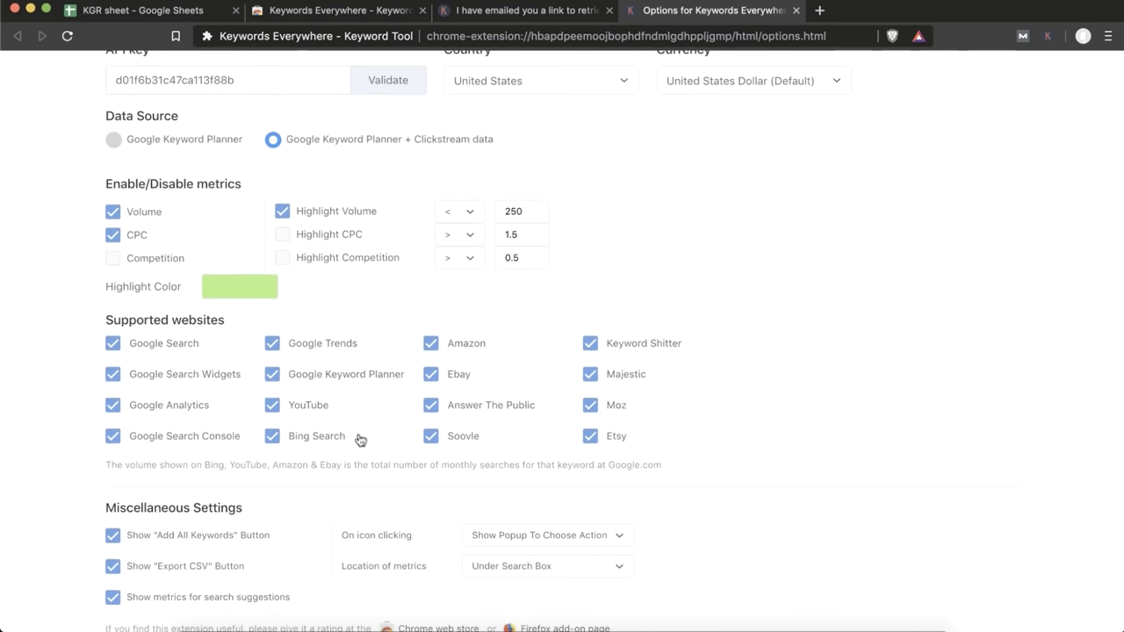
{"action": "left_click", "coordinate": [590, 375]}
{"action": "left_click", "coordinate": [591, 375]}
{"action": "scroll", "coordinate": [255, 369], "scroll_direction": "down", "scroll_amount": 2}
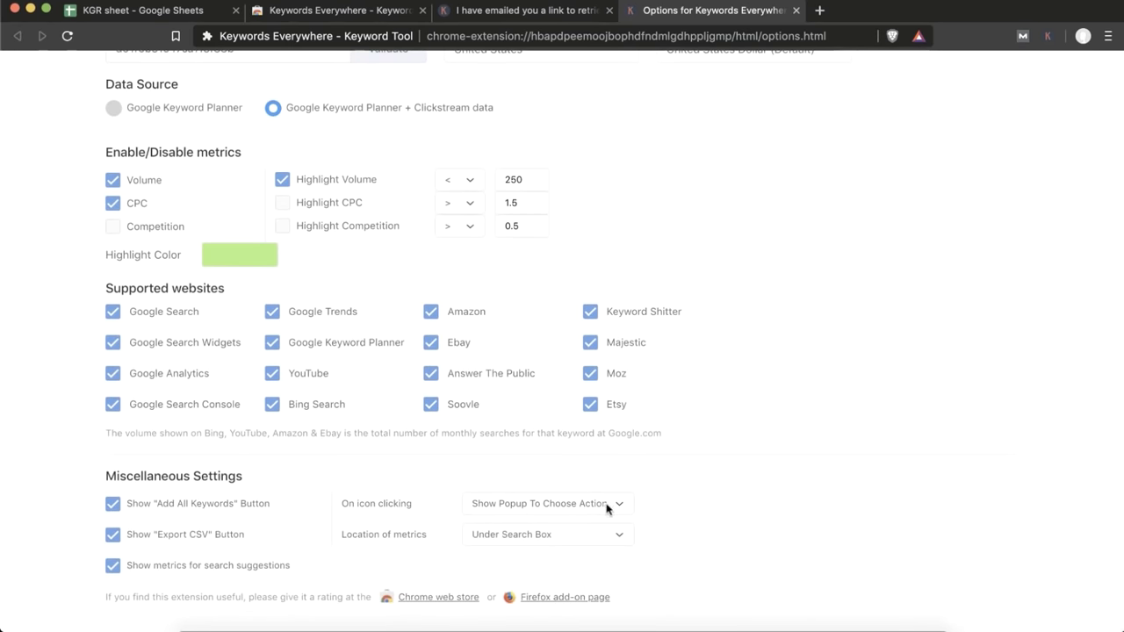
{"action": "scroll", "coordinate": [606, 508], "scroll_direction": "up", "scroll_amount": 3}
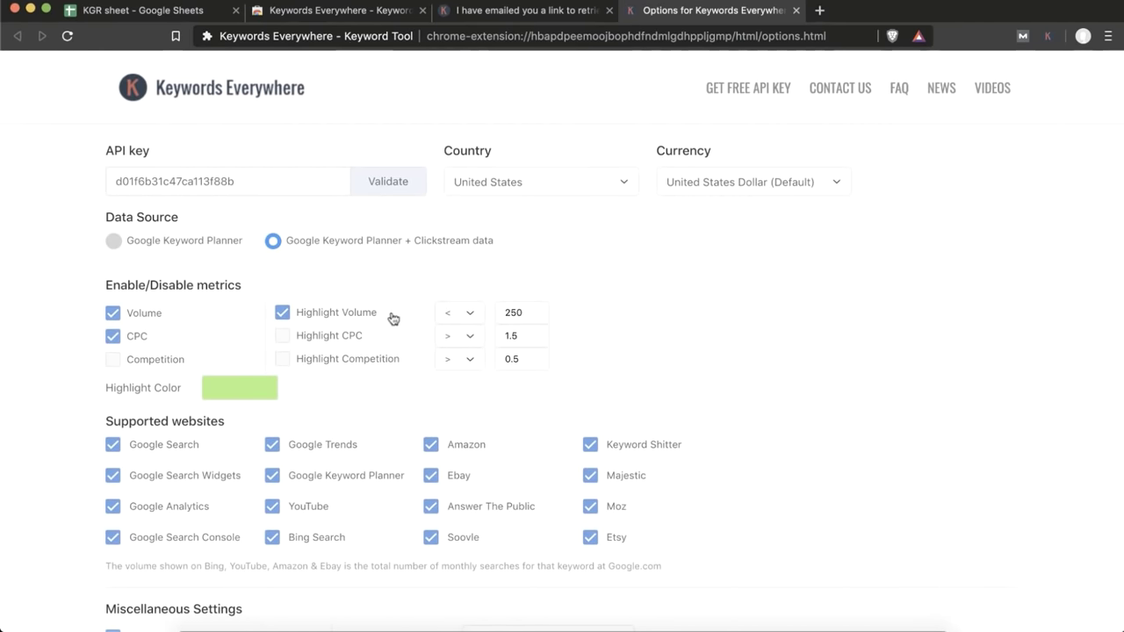
- Change the highlight color to a more saturated green using the color wheel and close the color picker
{"action": "left_click", "coordinate": [468, 314]}
{"action": "left_click", "coordinate": [253, 401]}
{"action": "left_click", "coordinate": [73, 439]}
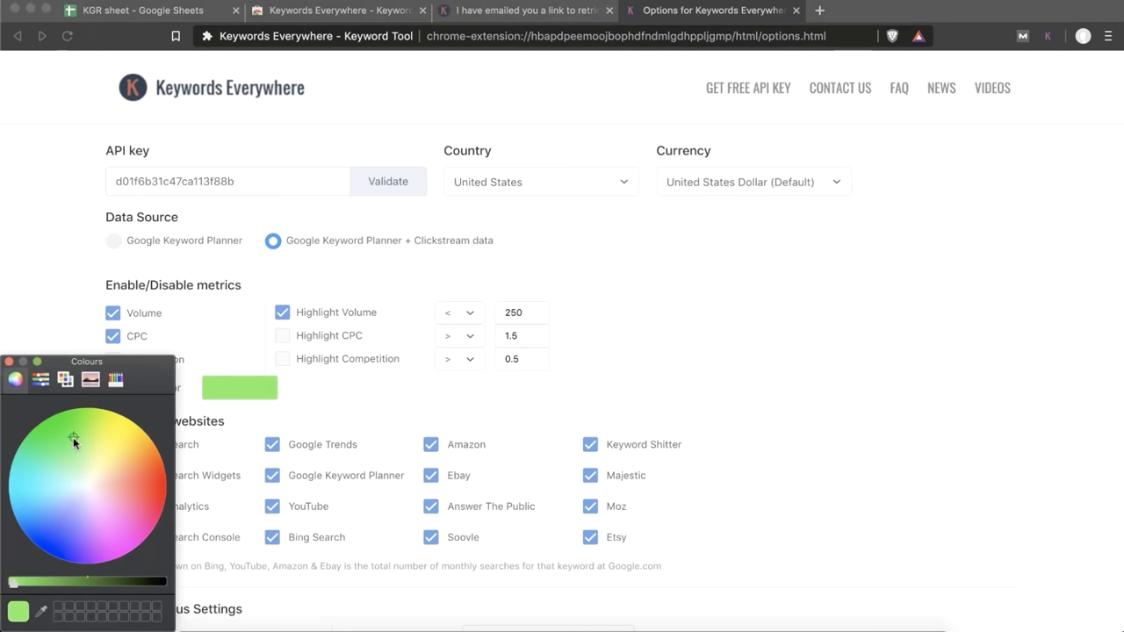
{"action": "left_click_drag", "start_coordinate": [127, 362], "coordinate": [196, 362]}
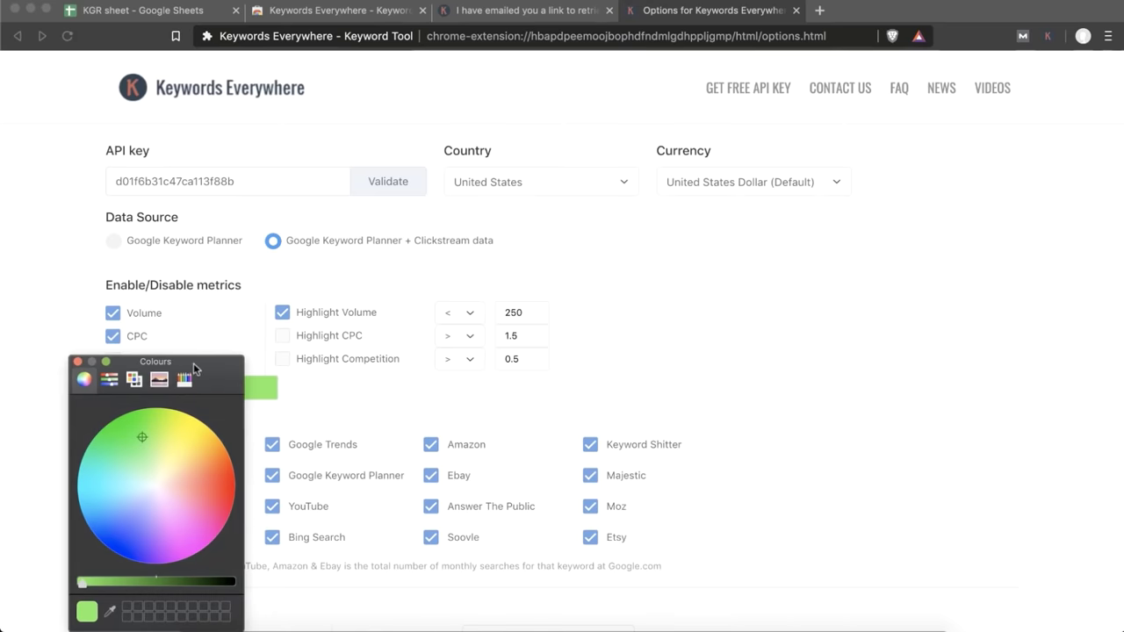
{"action": "left_click", "coordinate": [78, 363]}
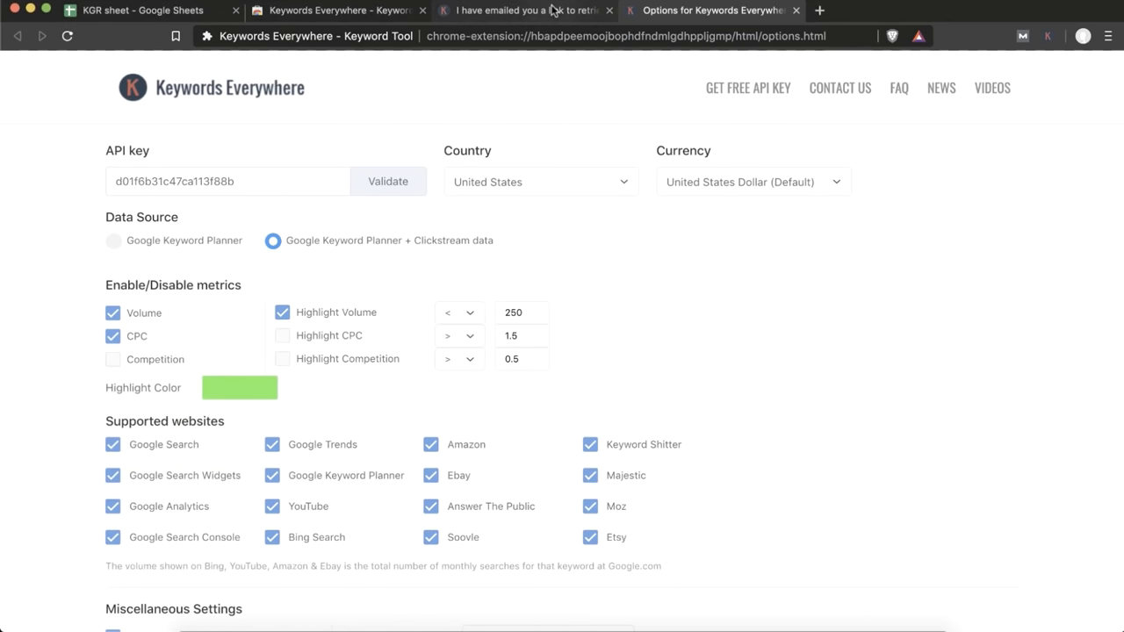
- Switch to the KGR sheet and examine its All In Title, Search Volume and KGR columns
{"action": "left_click", "coordinate": [141, 10]}
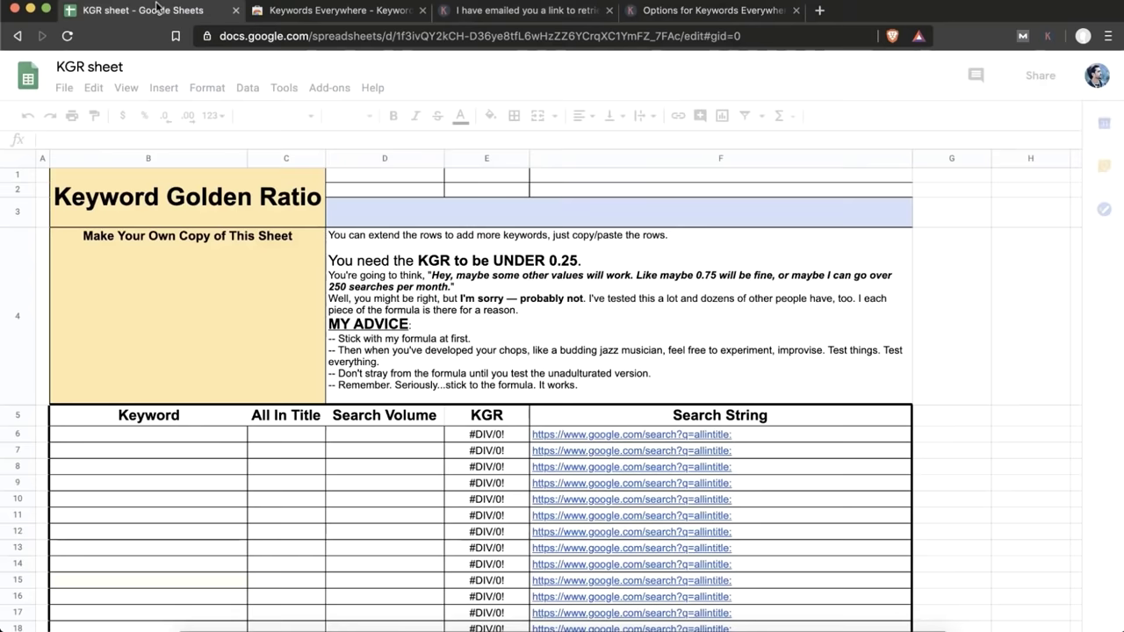
{"action": "left_click", "coordinate": [469, 355]}
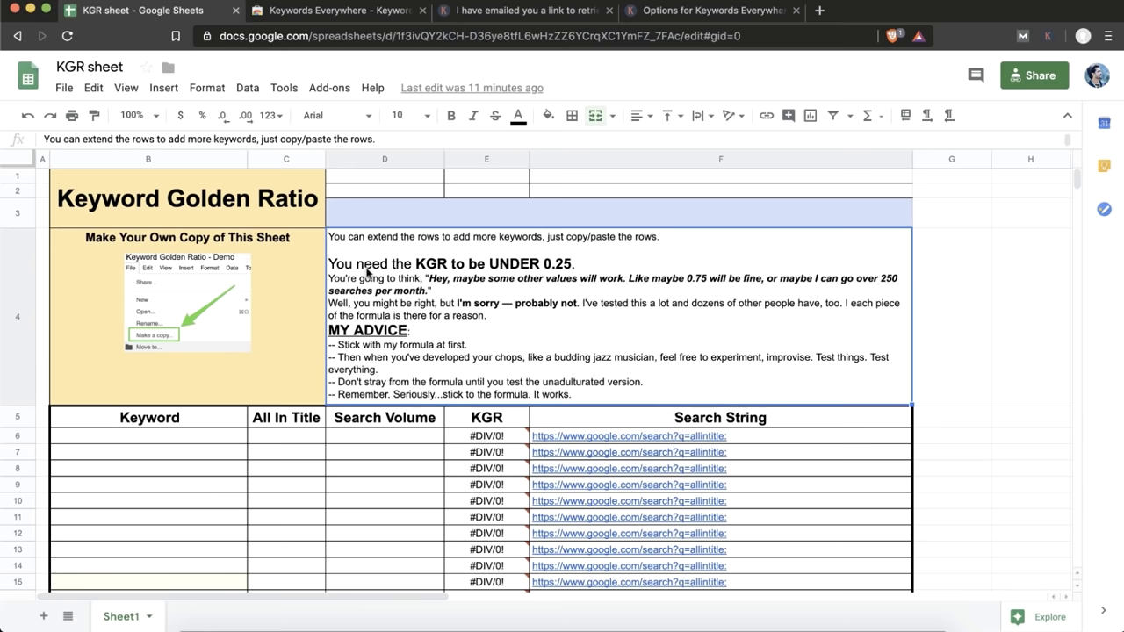
{"action": "scroll", "coordinate": [367, 274], "scroll_direction": "down", "scroll_amount": 1}
{"action": "scroll", "coordinate": [365, 274], "scroll_direction": "up", "scroll_amount": 1}
{"action": "left_click", "coordinate": [291, 434]}
{"action": "left_click", "coordinate": [376, 439]}
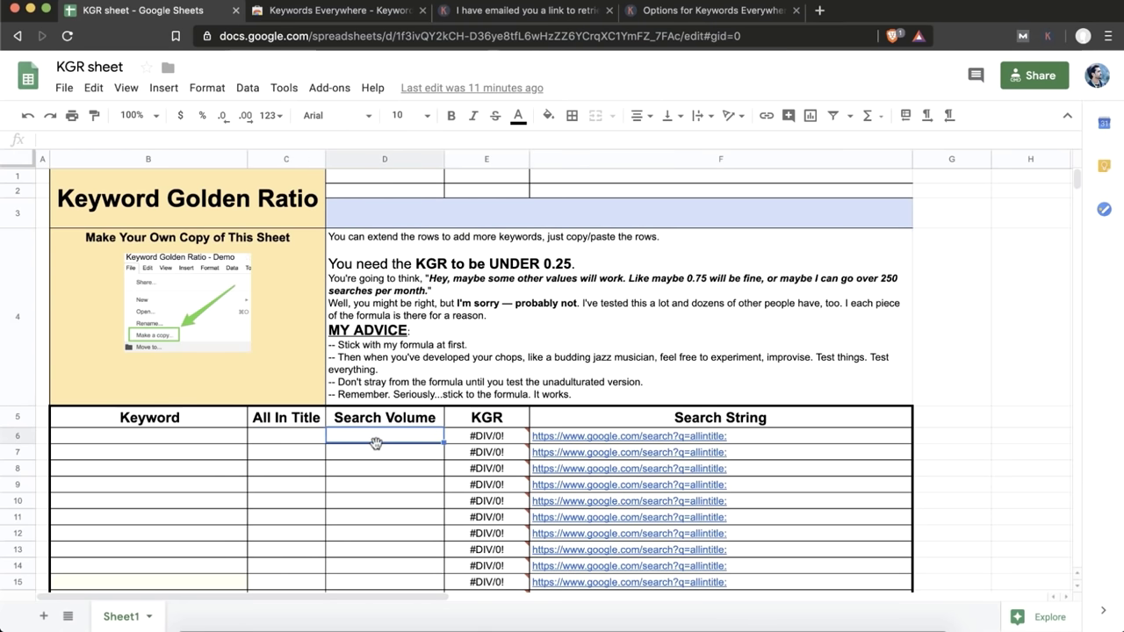
{"action": "mouse_move", "coordinate": [487, 437]}
- Read the sheet's advice on keeping the KGR under 0.25 and look up the command for making a copy
{"action": "left_click", "coordinate": [397, 274]}
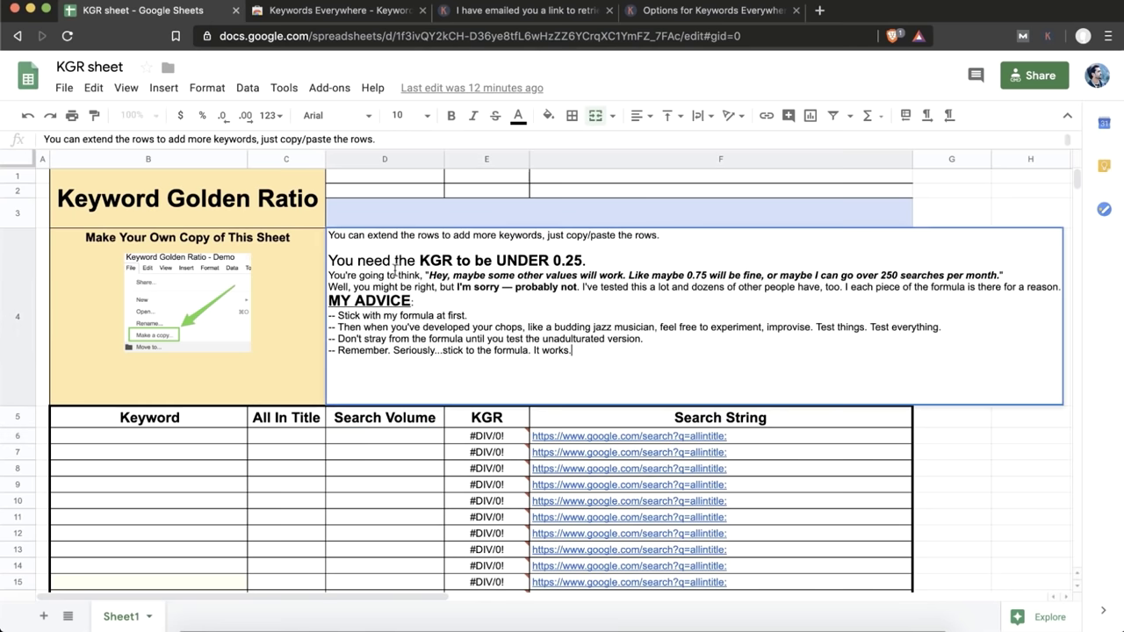
{"action": "left_click", "coordinate": [575, 261]}
{"action": "left_click", "coordinate": [571, 260]}
{"action": "left_click_drag", "start_coordinate": [571, 260], "coordinate": [555, 260]}
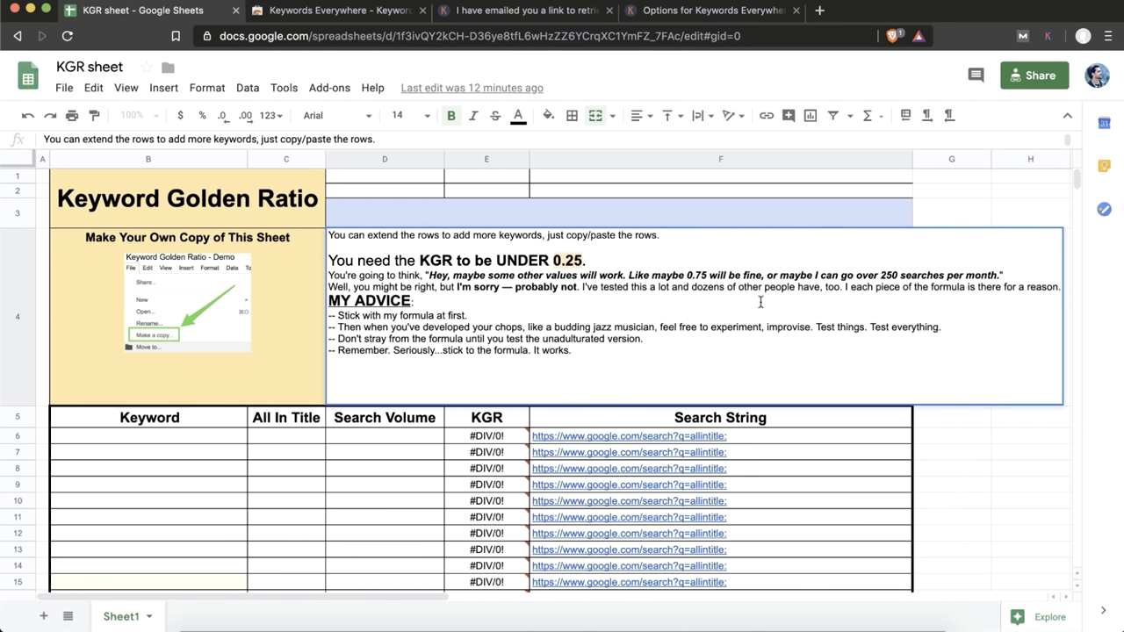
{"action": "left_click", "coordinate": [500, 275]}
{"action": "left_click", "coordinate": [74, 95]}
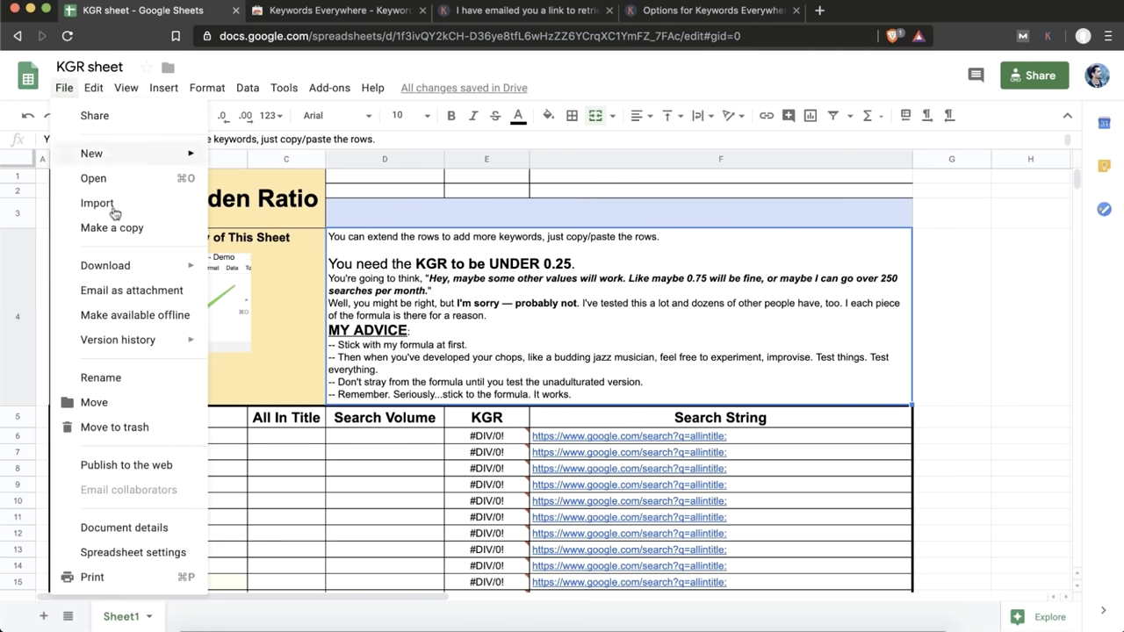
{"action": "mouse_move", "coordinate": [167, 337]}
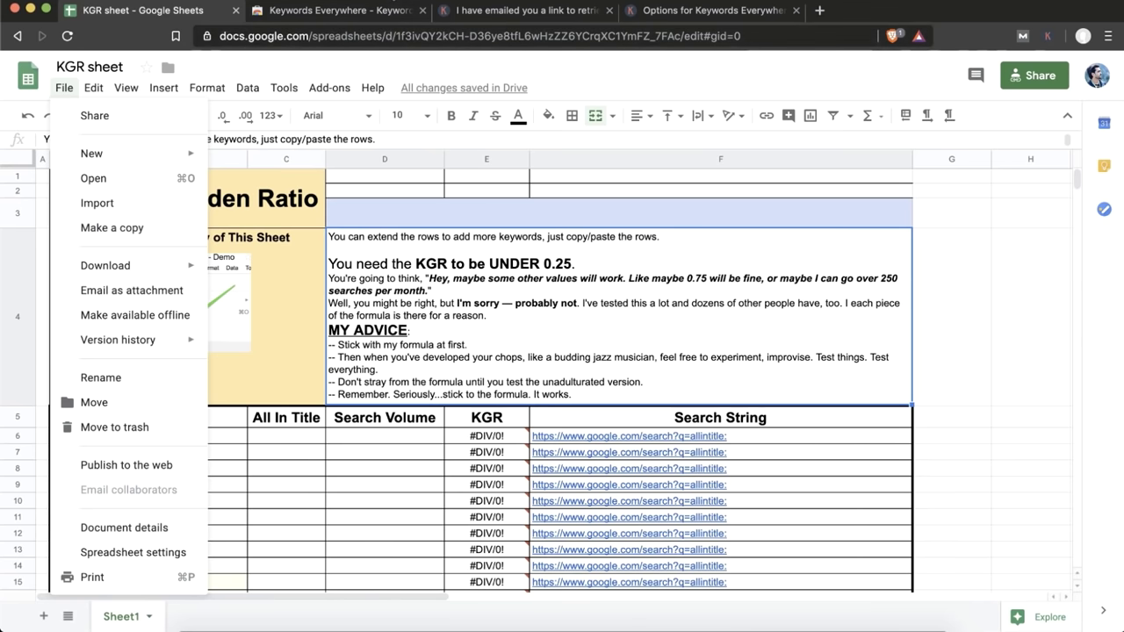
- Search for "google us" in place of the Chrome Web Store page and open the USA - Google result
{"action": "left_click", "coordinate": [394, 15]}
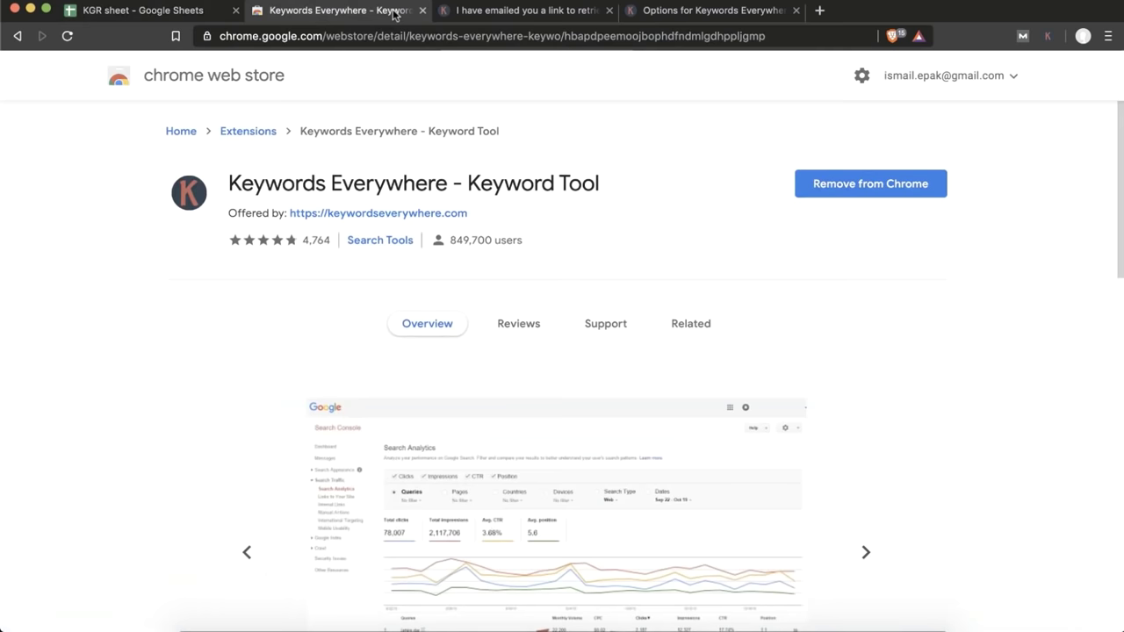
{"action": "left_click", "coordinate": [395, 32]}
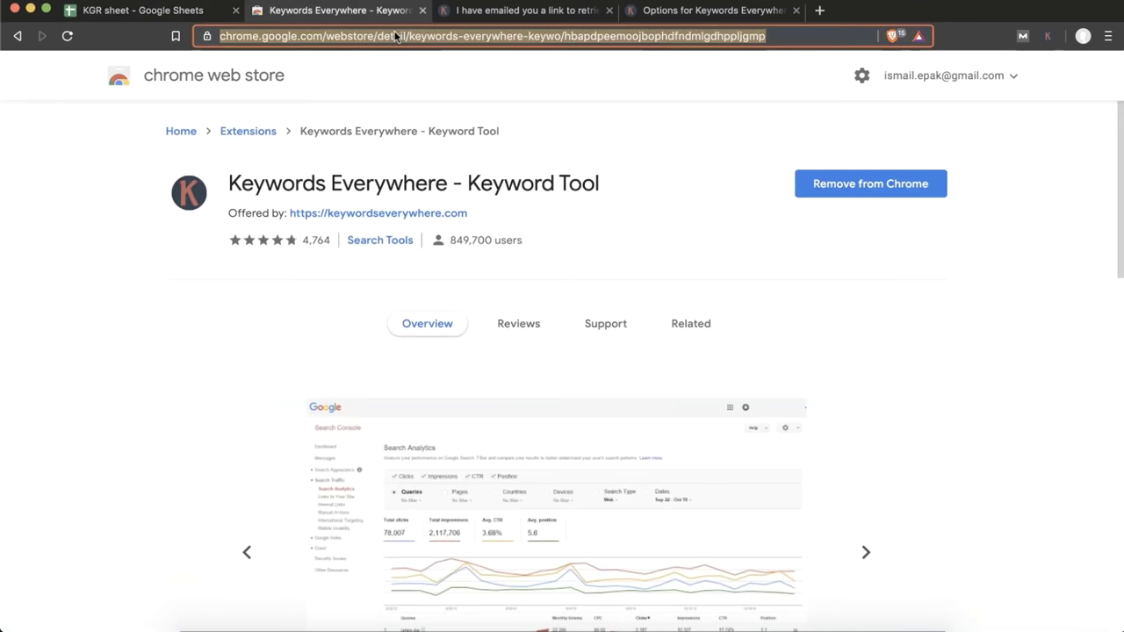
{"action": "type", "text": "google "}
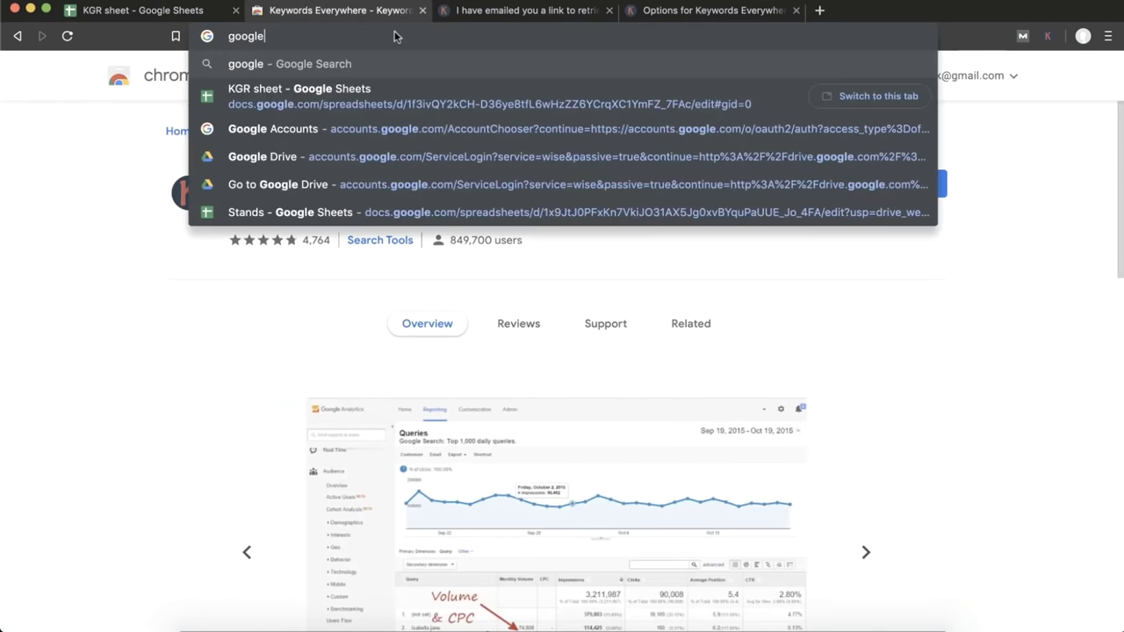
{"action": "type", "text": "us"}
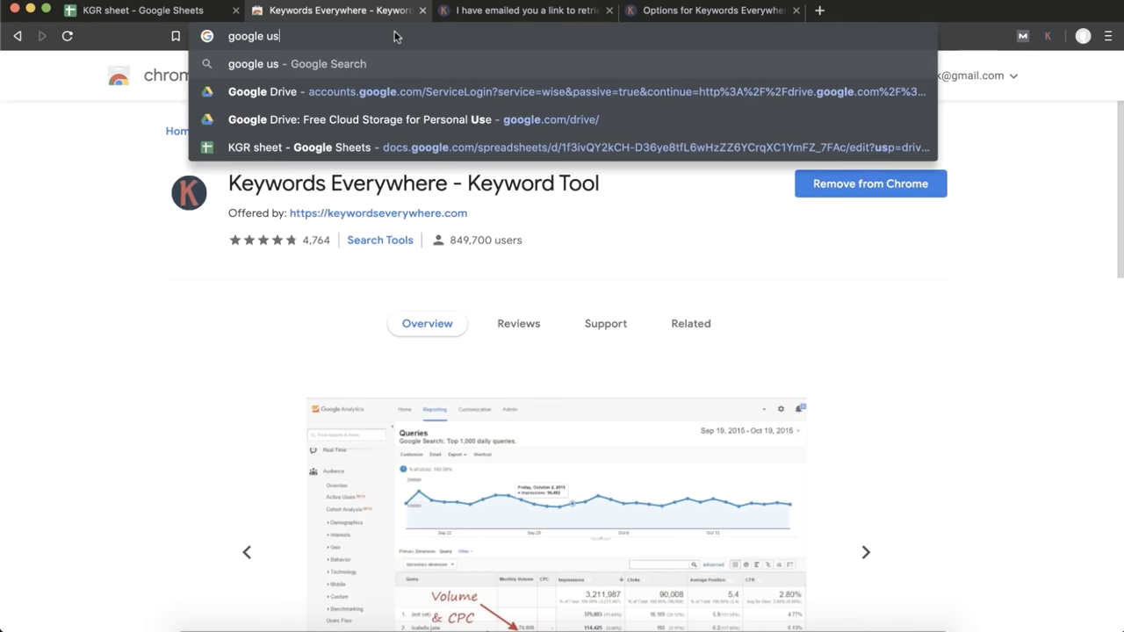
{"action": "key", "text": "Return"}
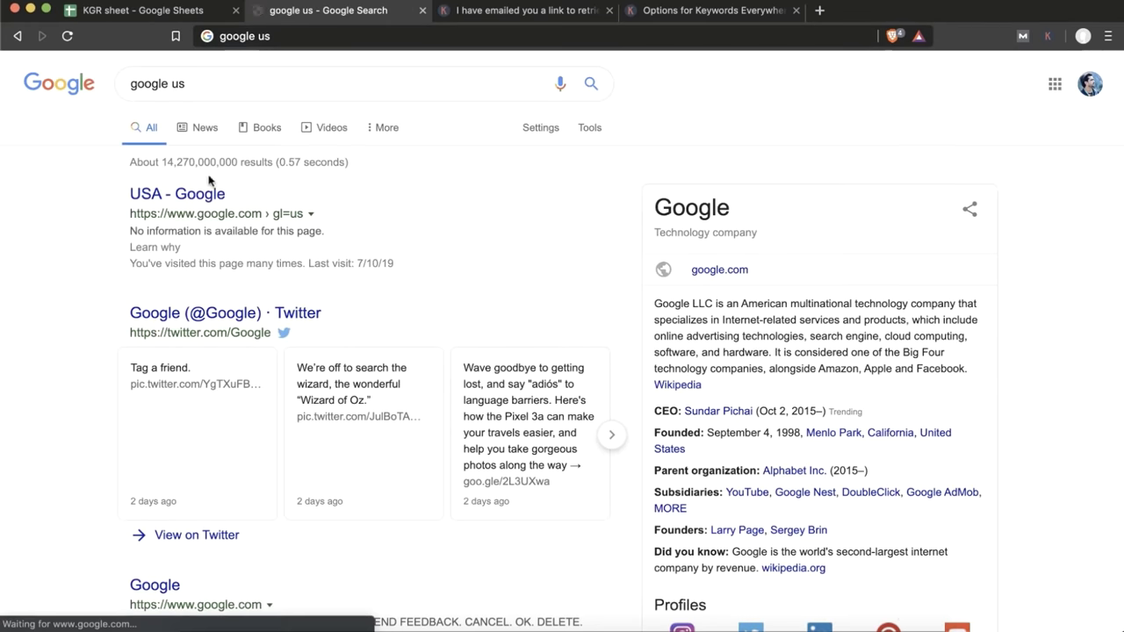
{"action": "left_click", "coordinate": [201, 207]}
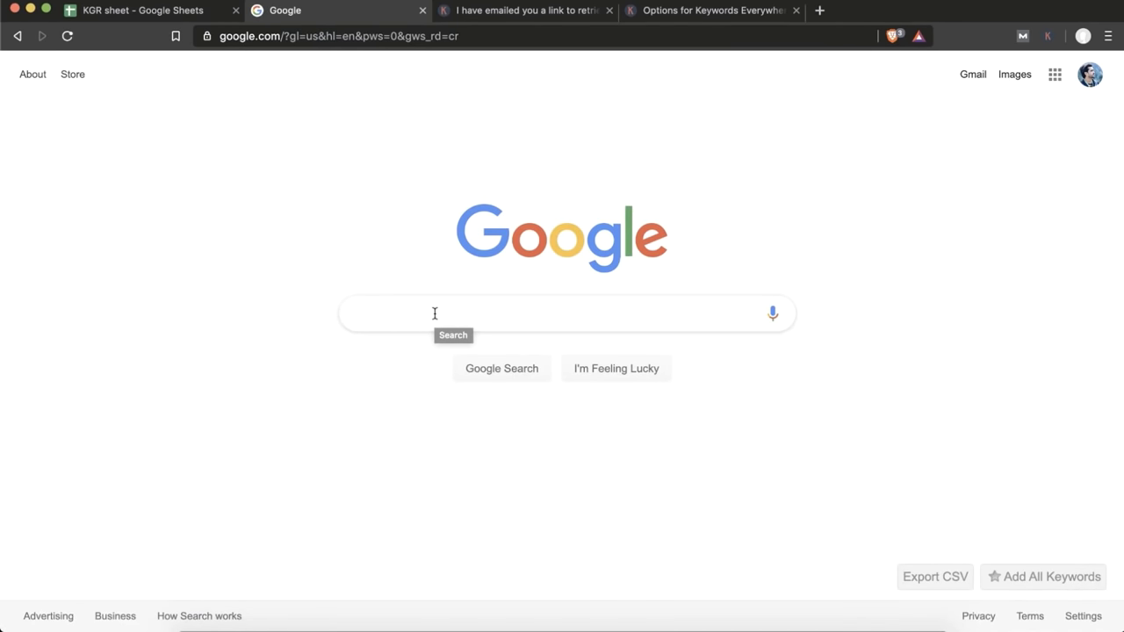
- Enter "backpack" in Google, run the suggested search "backpacks" and check its monthly search volume
{"action": "type", "text": "backpack"}
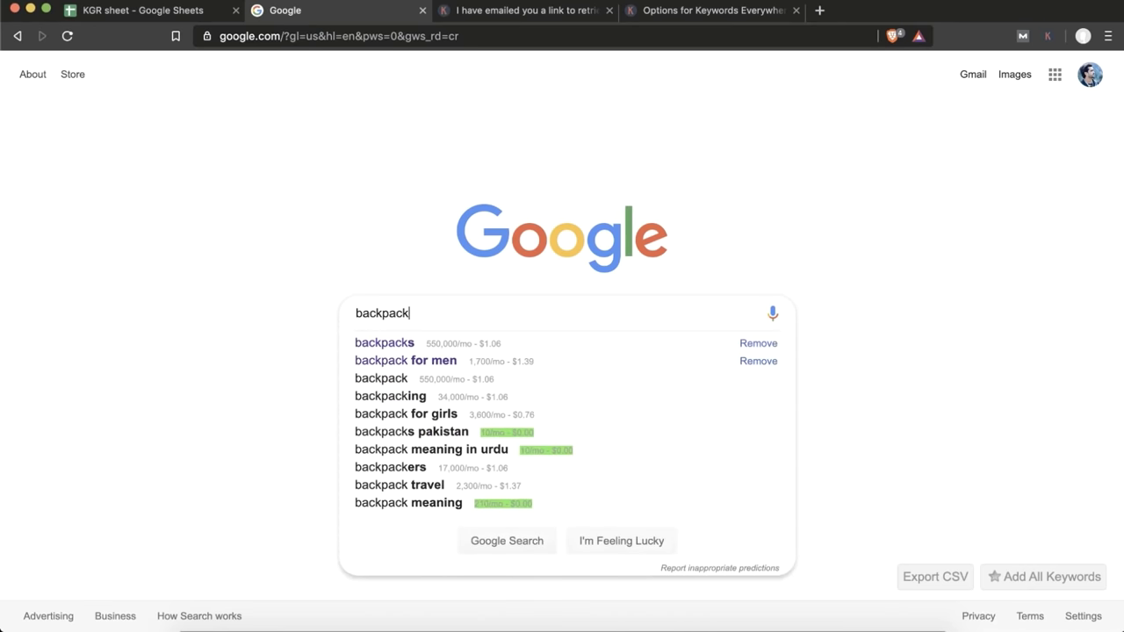
{"action": "left_click", "coordinate": [427, 342]}
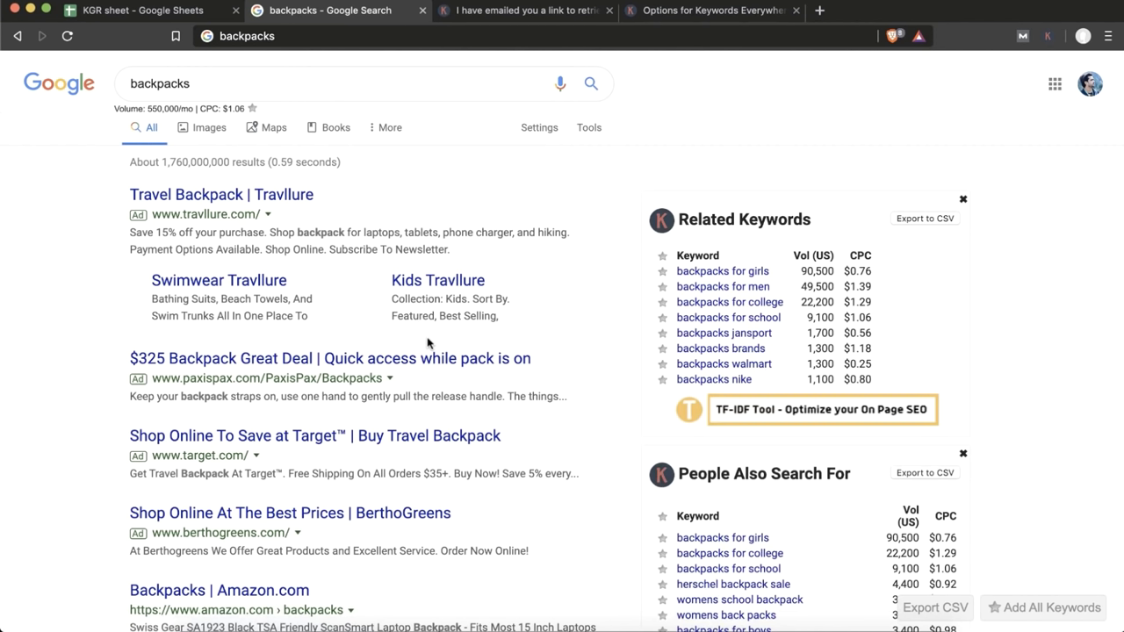
{"action": "double_click", "coordinate": [153, 109]}
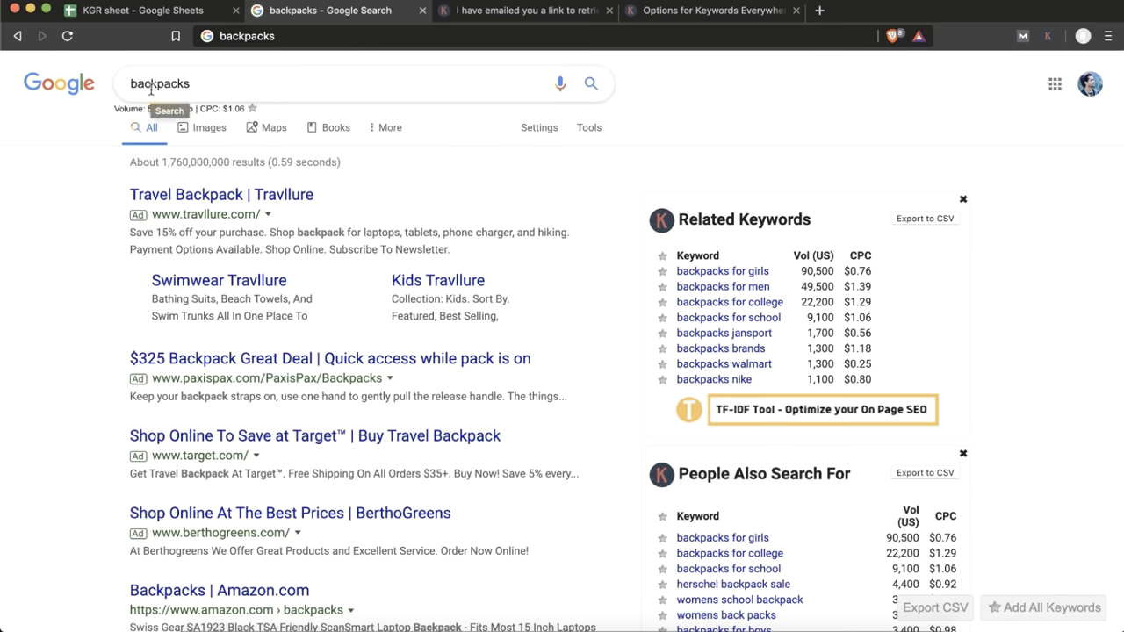
{"action": "left_click", "coordinate": [83, 186]}
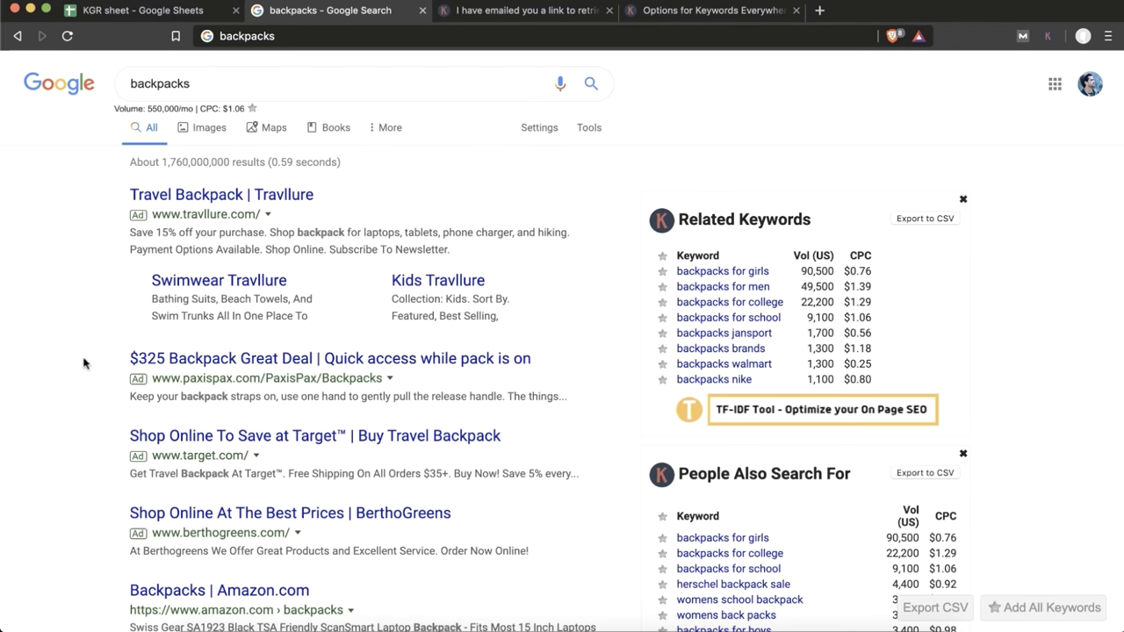
- Examine the related searches and the People Also Search For keywords with their volumes for backpacks
{"action": "scroll", "coordinate": [84, 363], "scroll_direction": "down", "scroll_amount": 15}
{"action": "scroll", "coordinate": [83, 363], "scroll_direction": "down", "scroll_amount": 15}
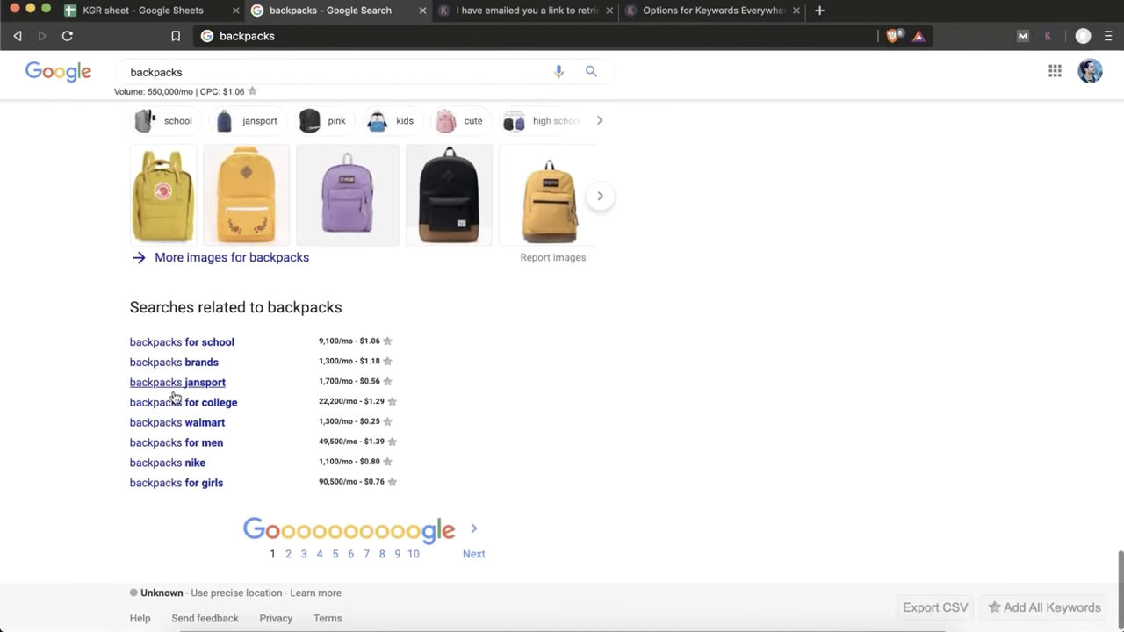
{"action": "scroll", "coordinate": [170, 392], "scroll_direction": "up", "scroll_amount": 20}
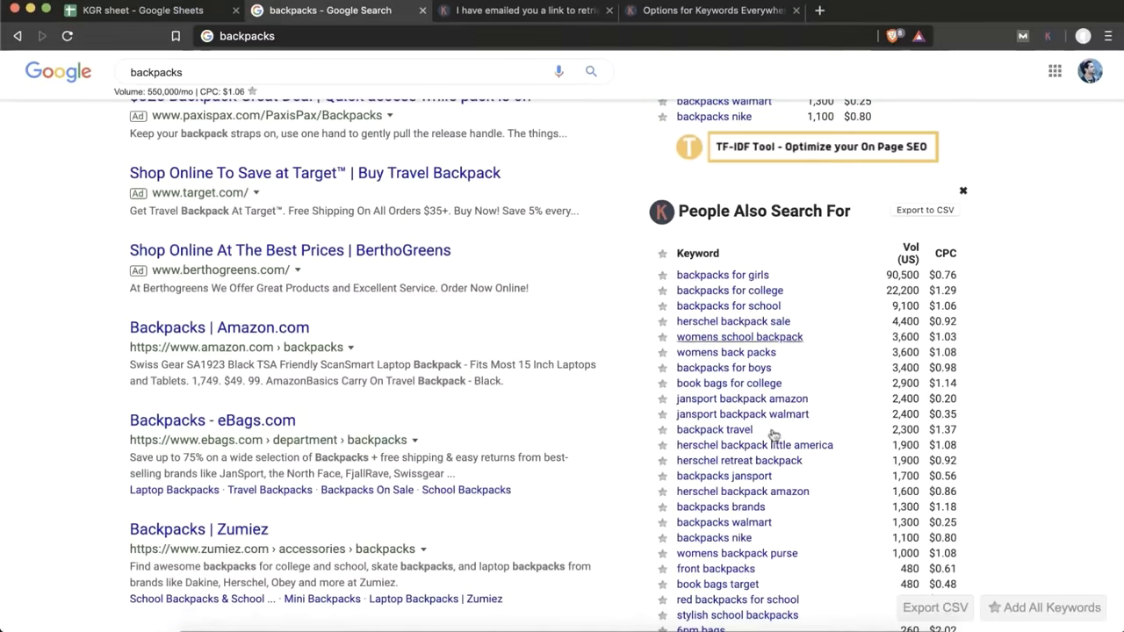
{"action": "scroll", "coordinate": [778, 540], "scroll_direction": "up", "scroll_amount": 5}
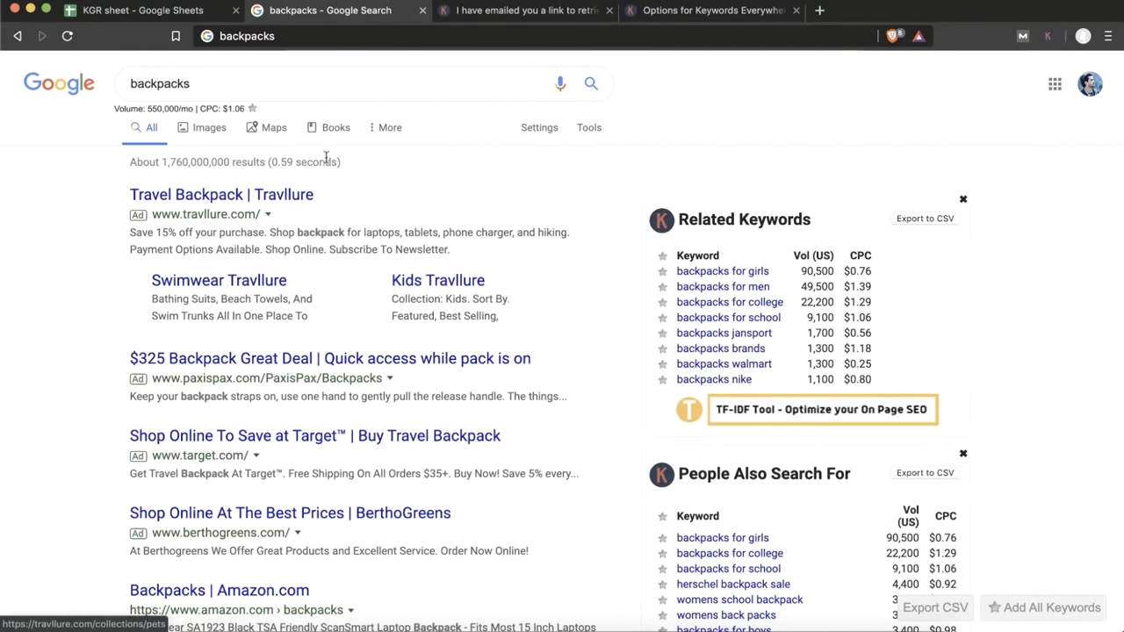
- Prefix the backpacks query with "a", choose the suggestion "how to waterproof a backpacks", and accept the correction "how to waterproof a backpack"
{"action": "left_click", "coordinate": [133, 83]}
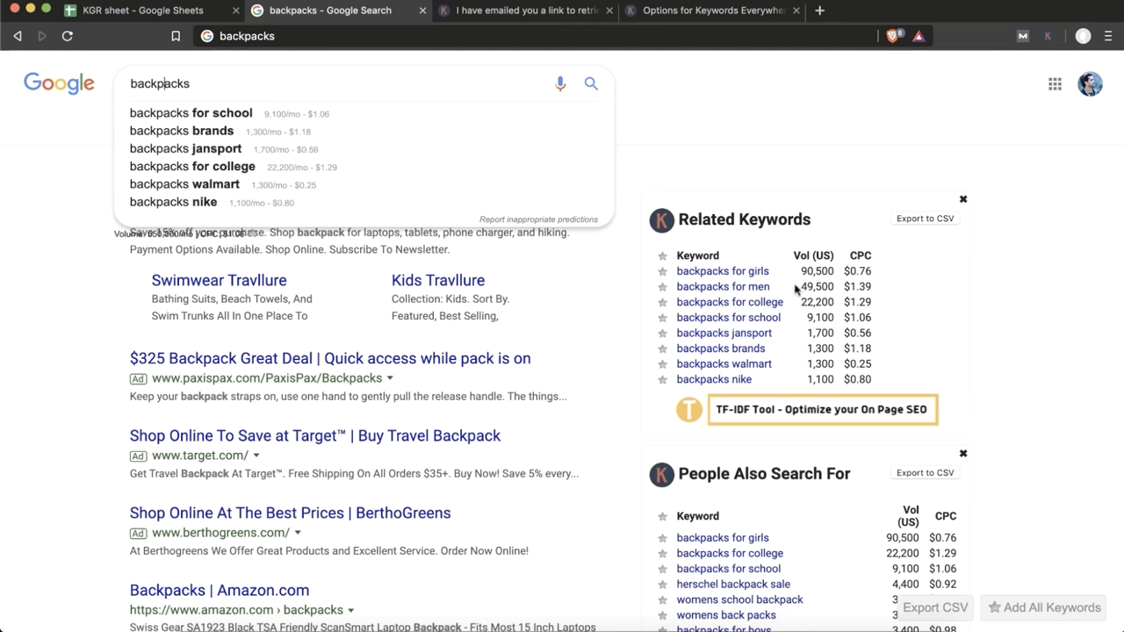
{"action": "scroll", "coordinate": [562, 254], "scroll_direction": "down", "scroll_amount": 1}
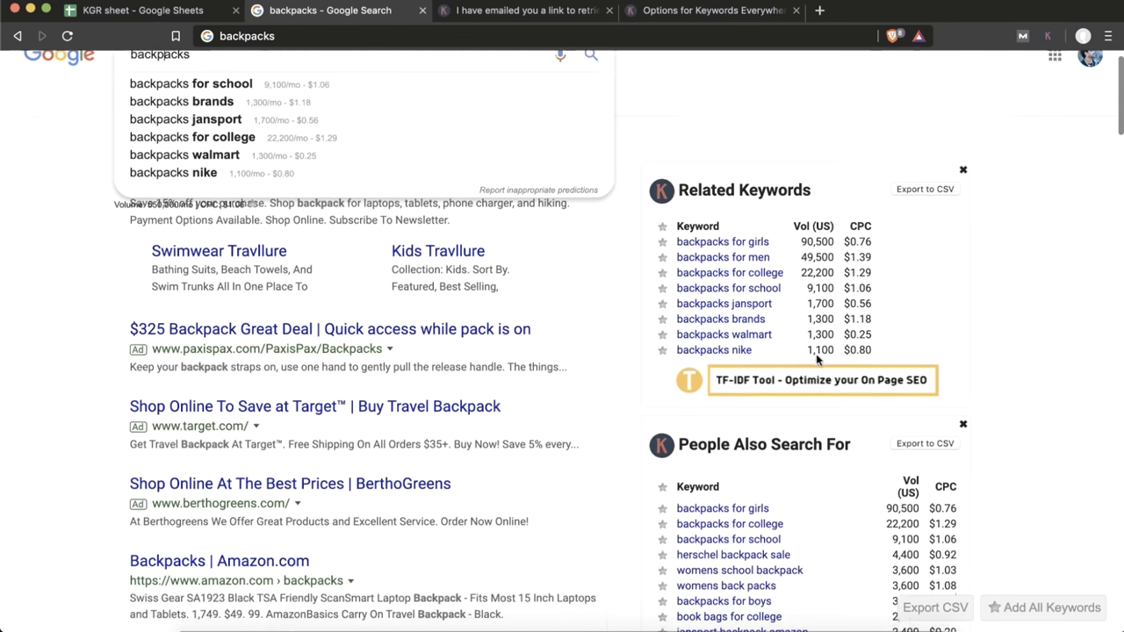
{"action": "scroll", "coordinate": [396, 202], "scroll_direction": "up", "scroll_amount": 1}
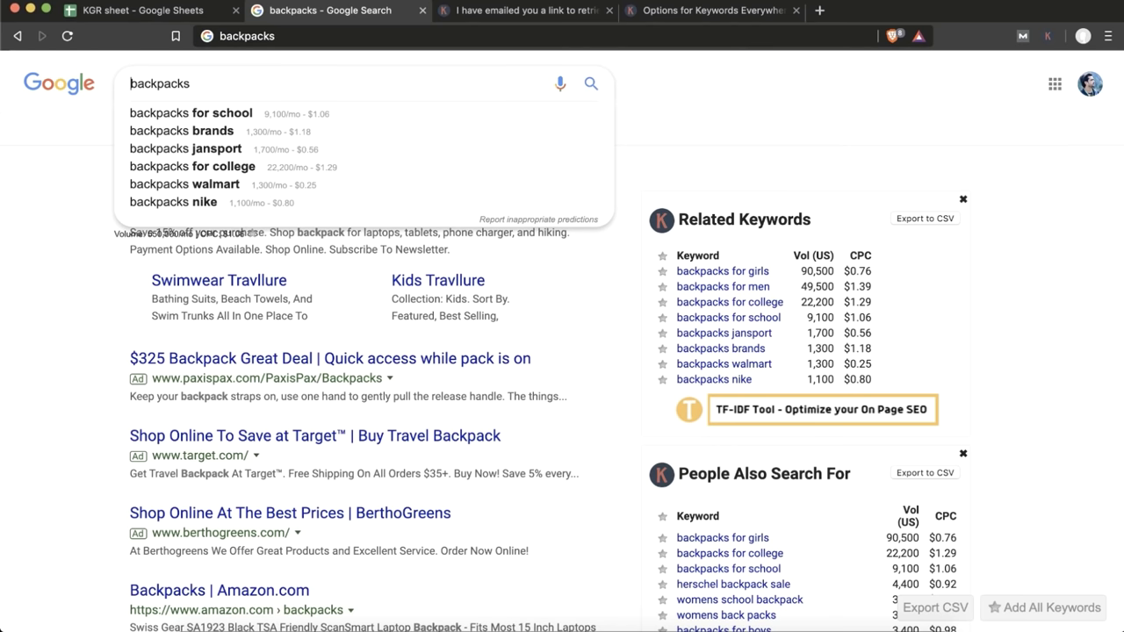
{"action": "type", "text": "a"}
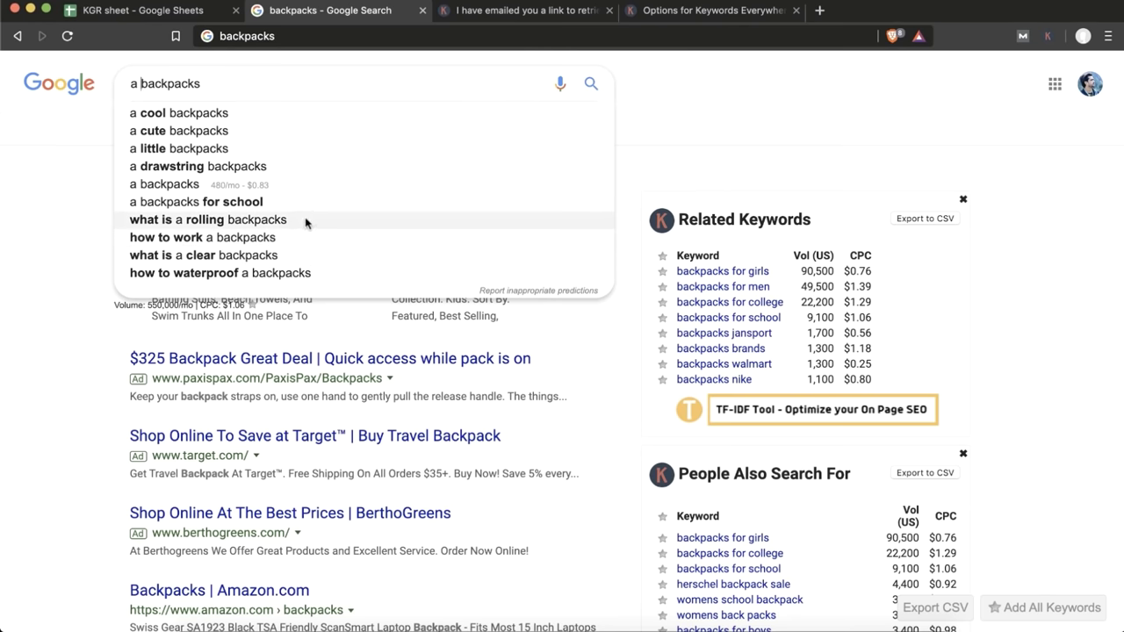
{"action": "left_click", "coordinate": [307, 276]}
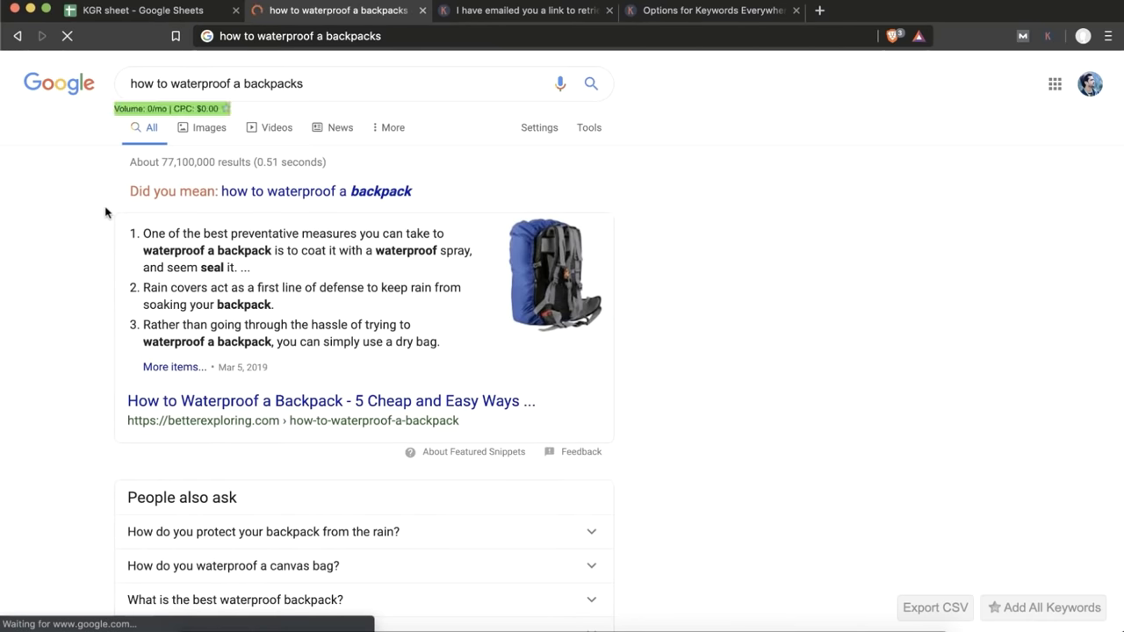
{"action": "left_click", "coordinate": [240, 194]}
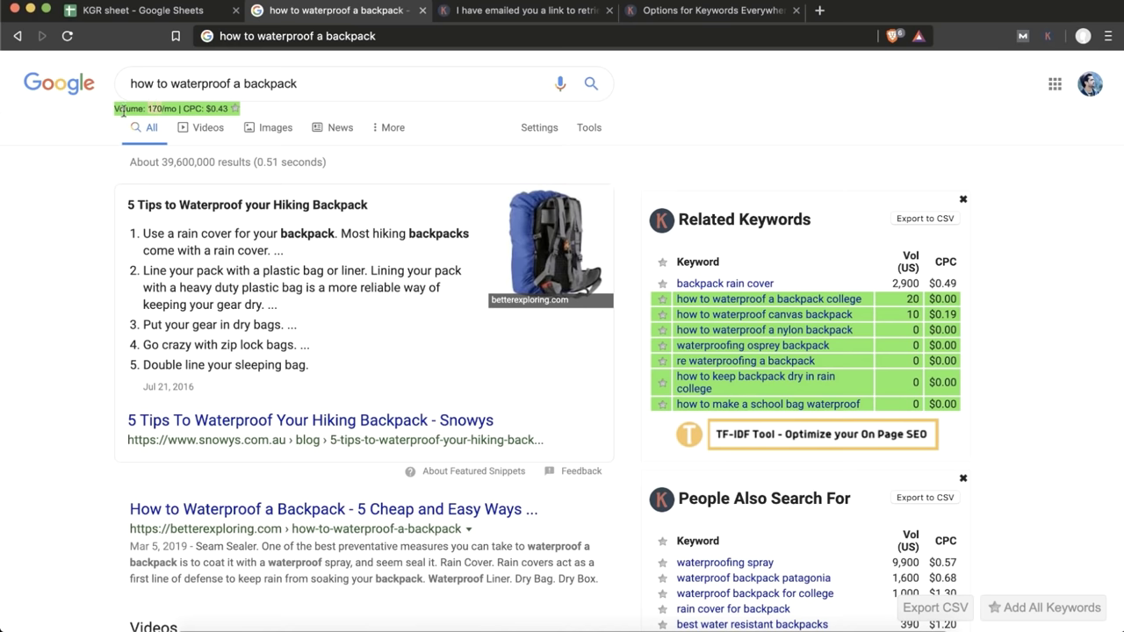
- Copy the query "how to waterproof a backpack" into the first Keyword cell, B6, of the KGR sheet
{"action": "triple_click", "coordinate": [168, 84]}
{"action": "key", "text": "super+c"}
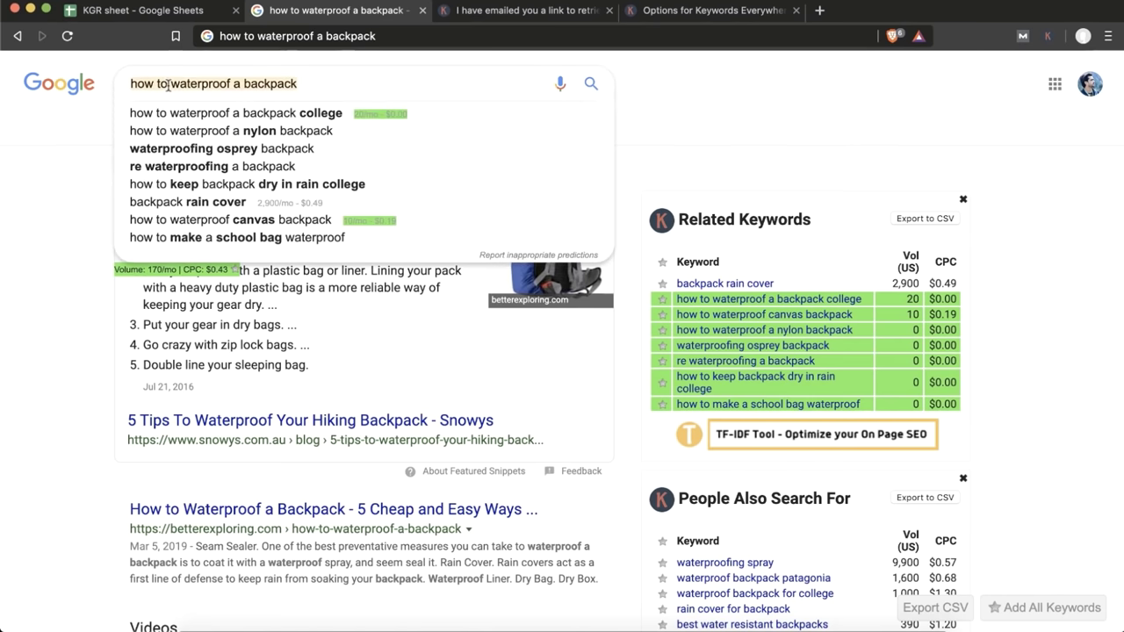
{"action": "left_click", "coordinate": [156, 14]}
{"action": "left_click", "coordinate": [172, 435]}
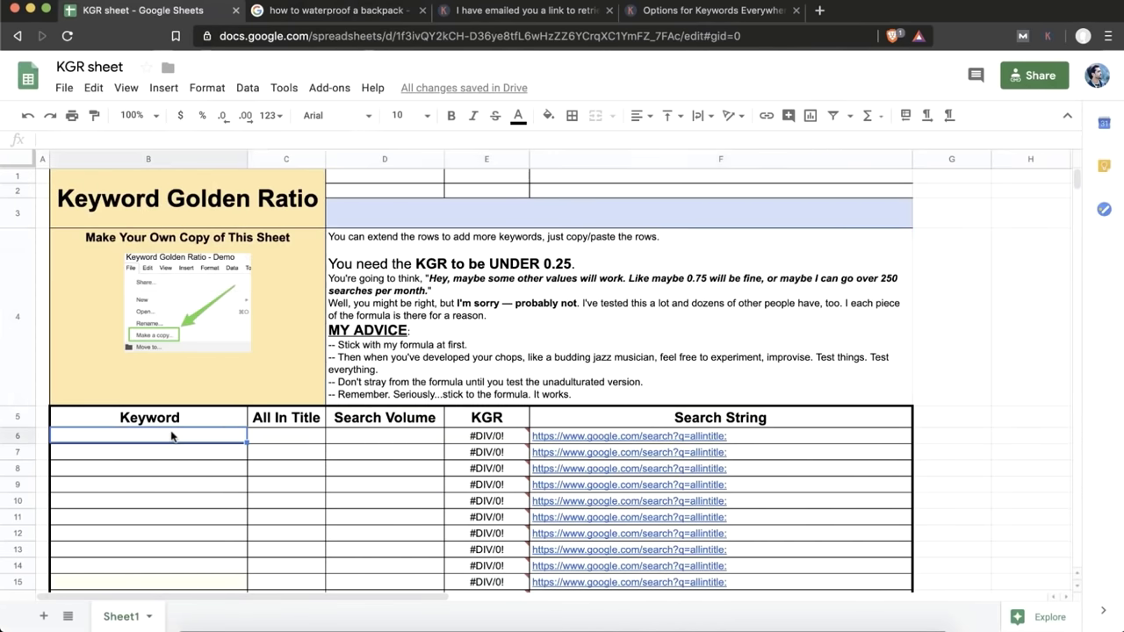
{"action": "key", "text": "super+v"}
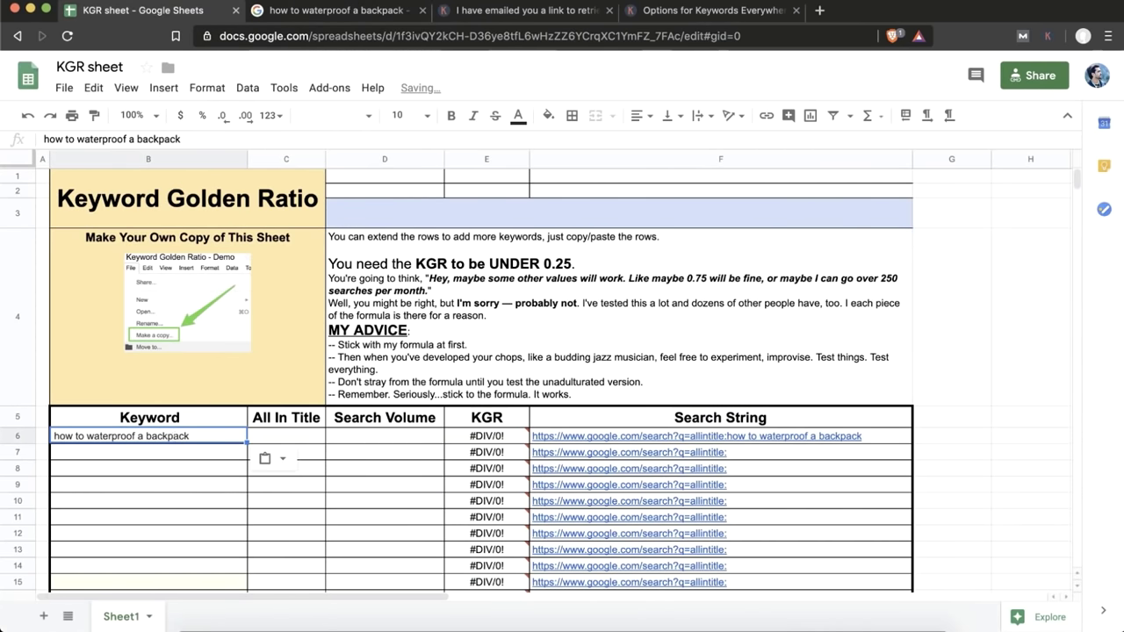
- Check the monthly volume of "how to waterproof a backpack" in Google and enter 170 as its Search Volume in D6 of the KGR sheet
{"action": "left_click", "coordinate": [283, 12]}
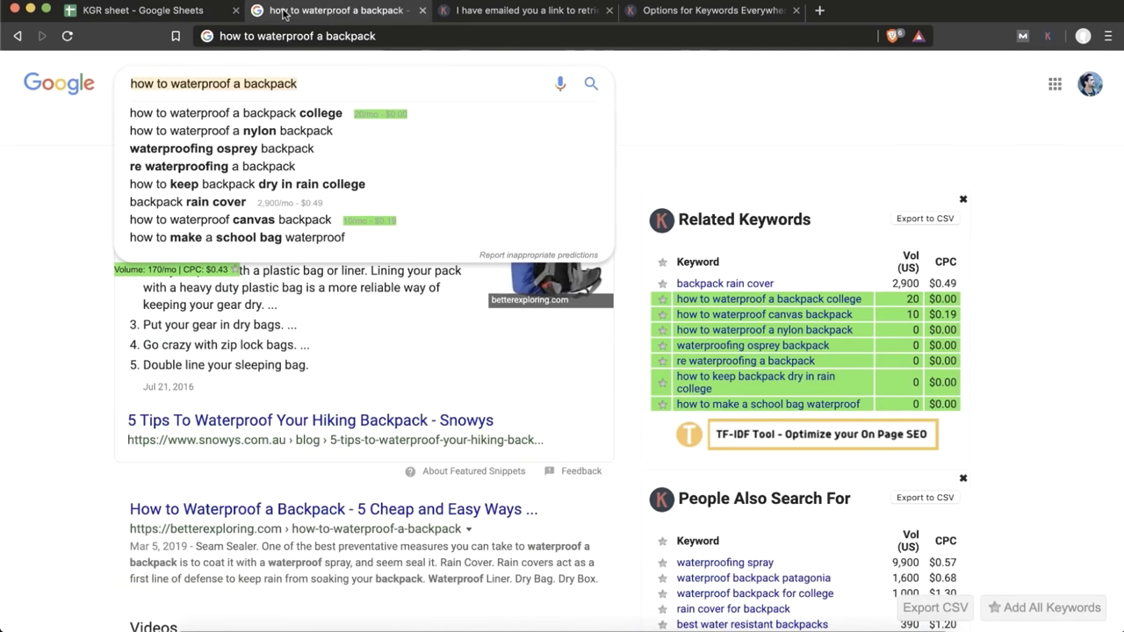
{"action": "left_click", "coordinate": [71, 209]}
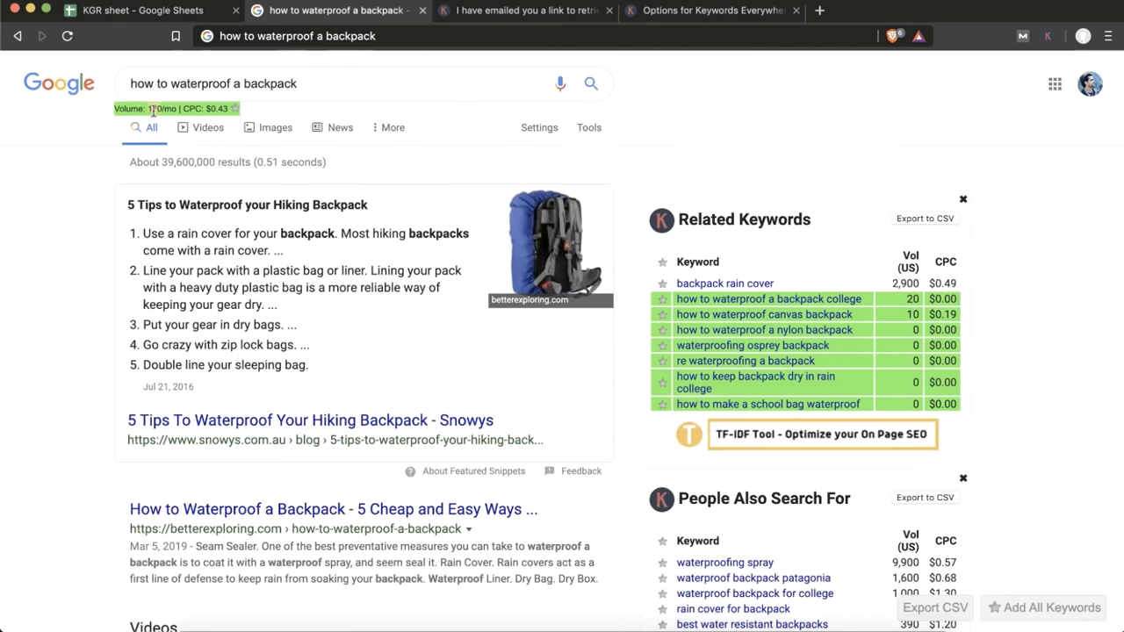
{"action": "left_click", "coordinate": [140, 12]}
{"action": "left_click", "coordinate": [378, 438]}
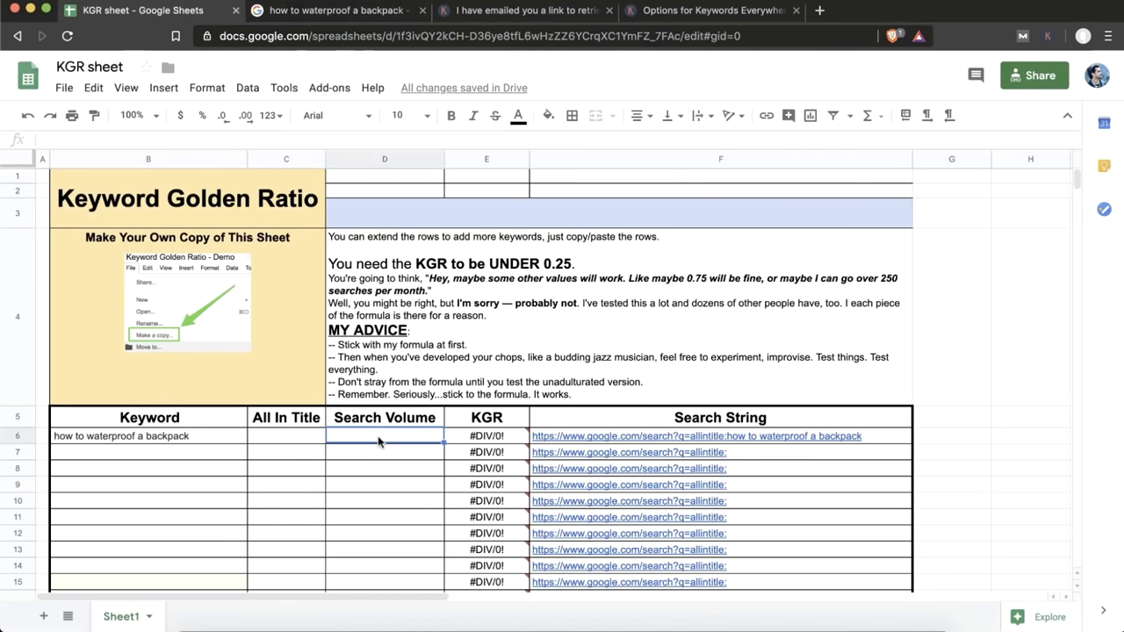
{"action": "type", "text": "170"}
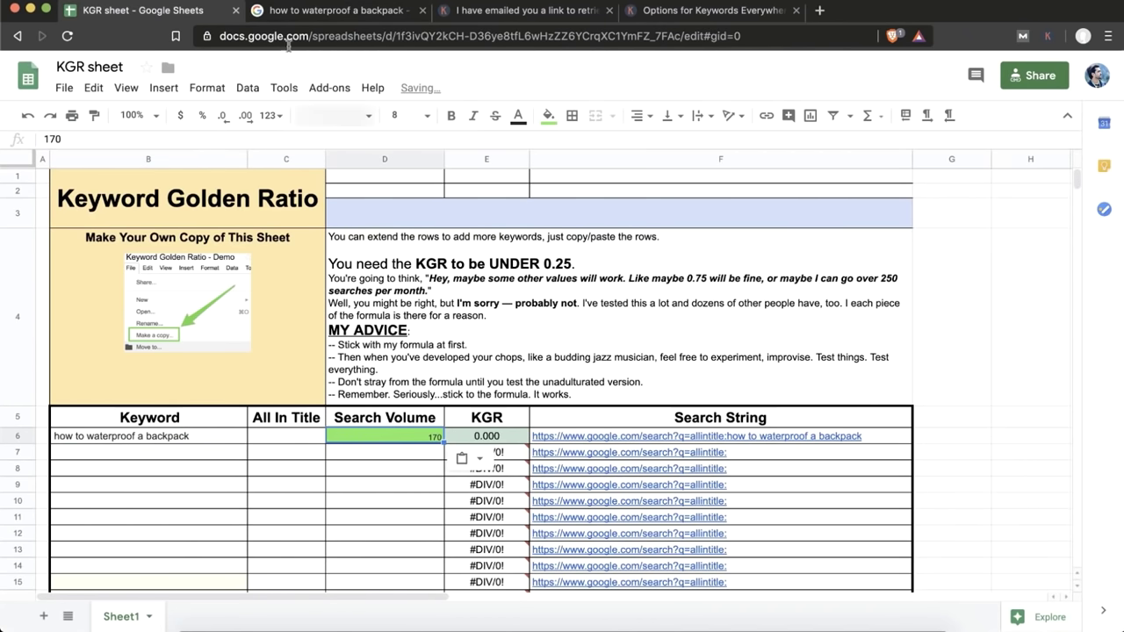
- Prefix the Google query with the allintitle operator and search for "allintitle:how to waterproof a backpack"
{"action": "left_click", "coordinate": [305, 16]}
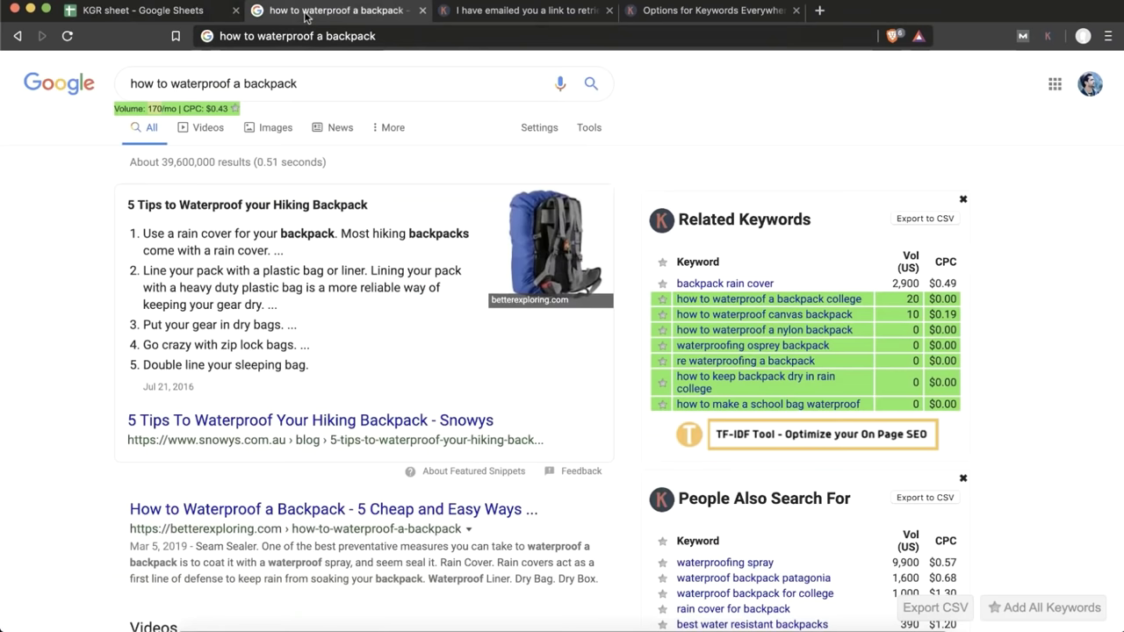
{"action": "left_click", "coordinate": [169, 84]}
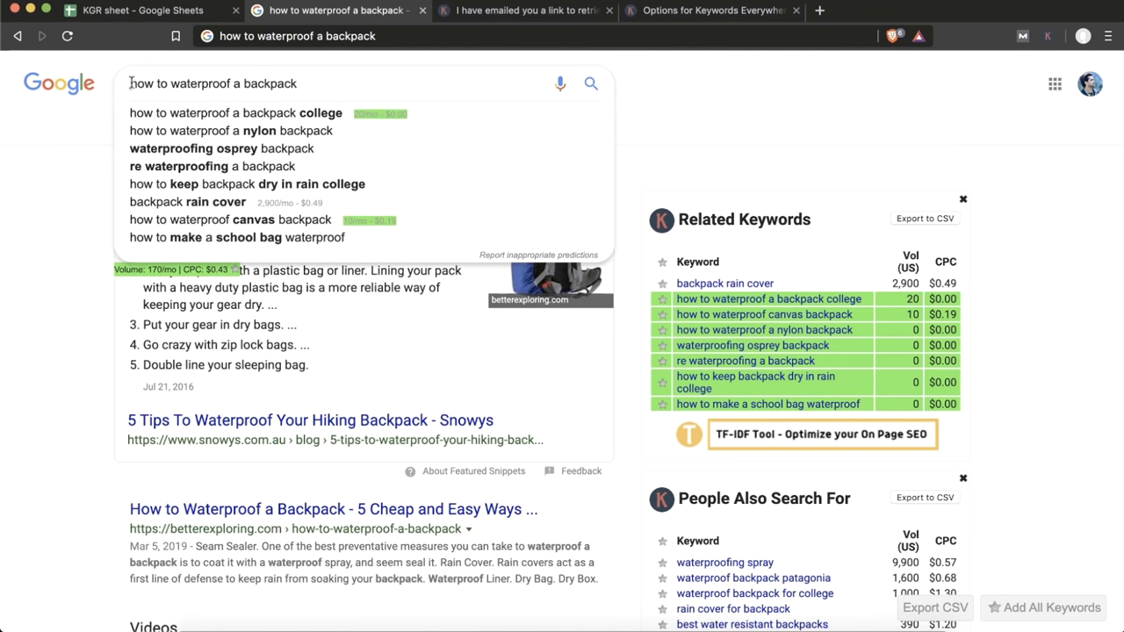
{"action": "left_click", "coordinate": [130, 83]}
{"action": "type", "text": "allin"}
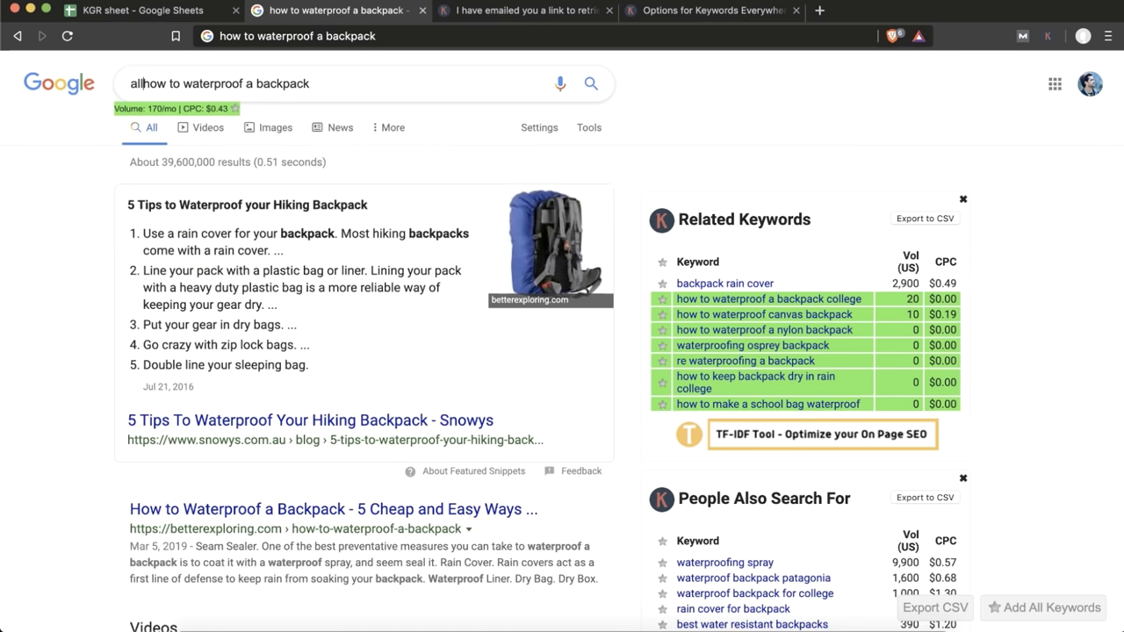
{"action": "type", "text": "title:"}
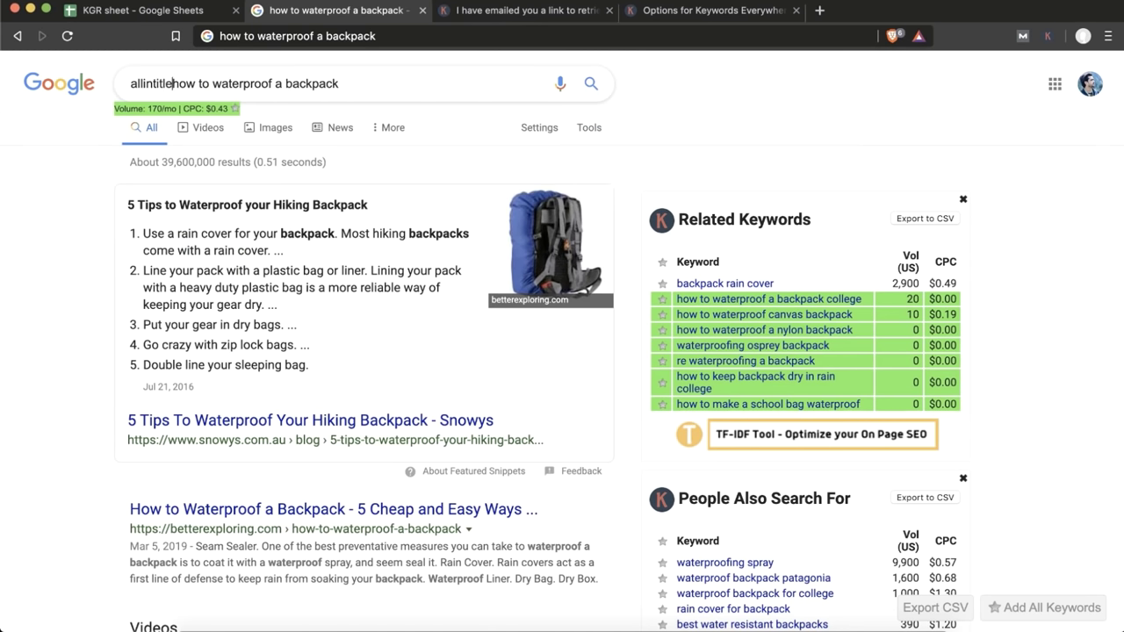
{"action": "key", "text": "Return"}
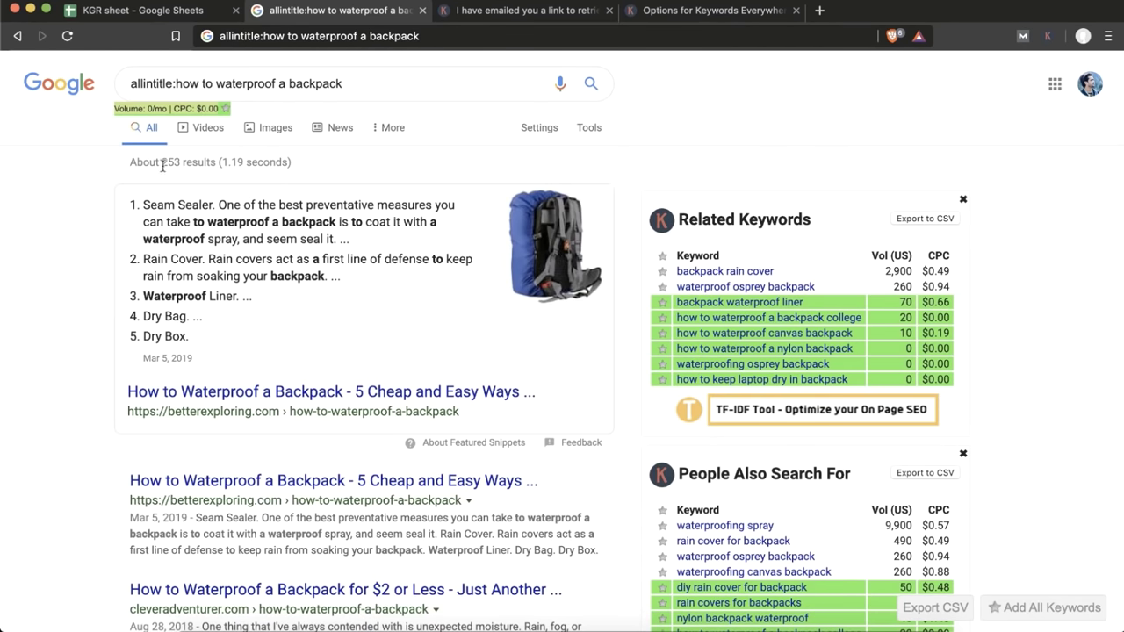
- Compare the allintitle result count on the first results page with the count on page 2, and return to page 1
{"action": "left_click_drag", "start_coordinate": [163, 162], "coordinate": [182, 165]}
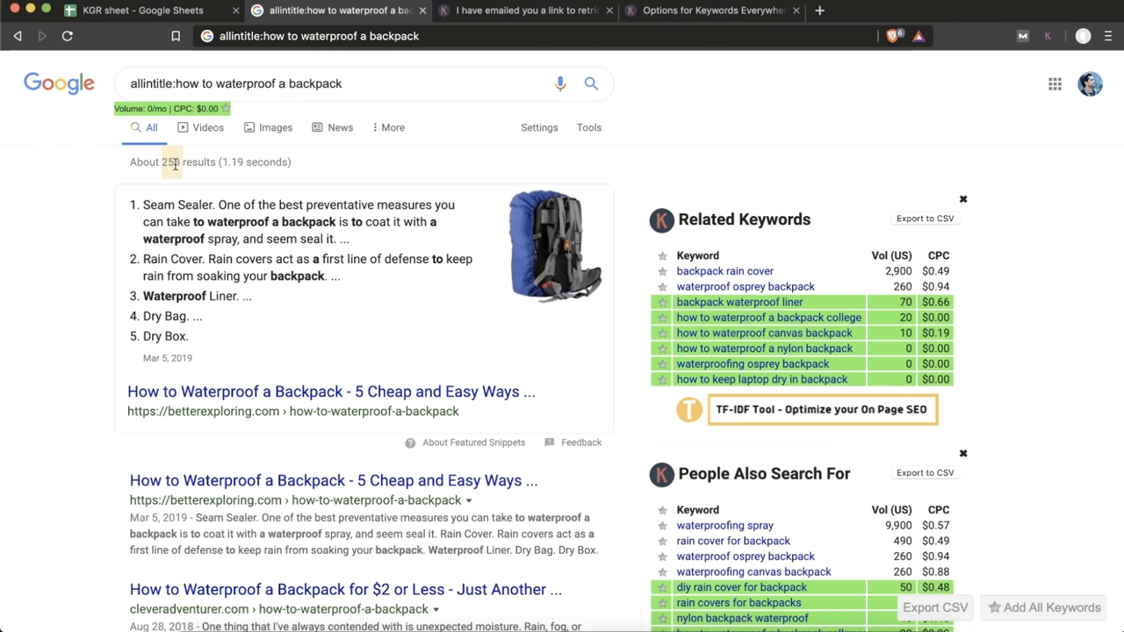
{"action": "left_click_drag", "start_coordinate": [176, 163], "coordinate": [175, 164]}
{"action": "scroll", "coordinate": [174, 163], "scroll_direction": "down", "scroll_amount": 20}
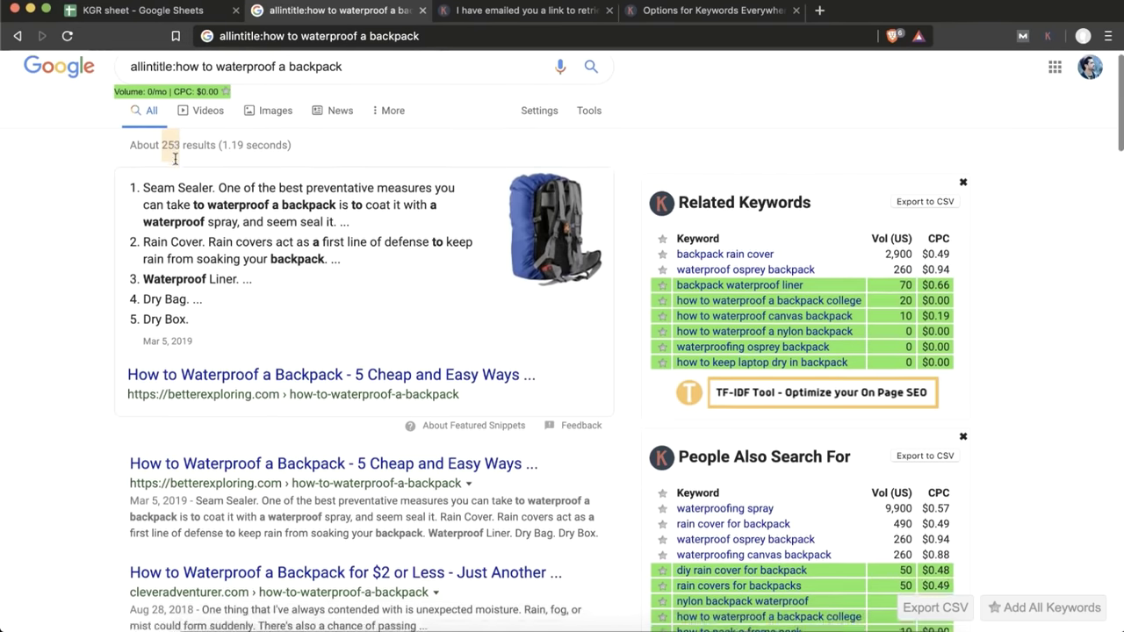
{"action": "scroll", "coordinate": [175, 163], "scroll_direction": "down", "scroll_amount": 6}
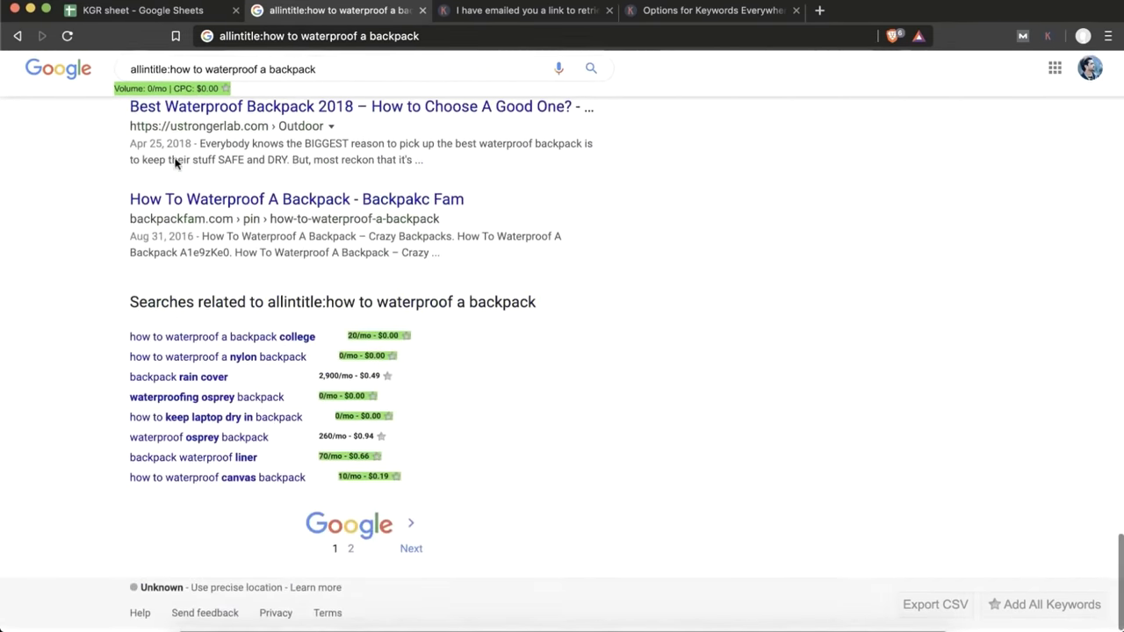
{"action": "left_click", "coordinate": [352, 538]}
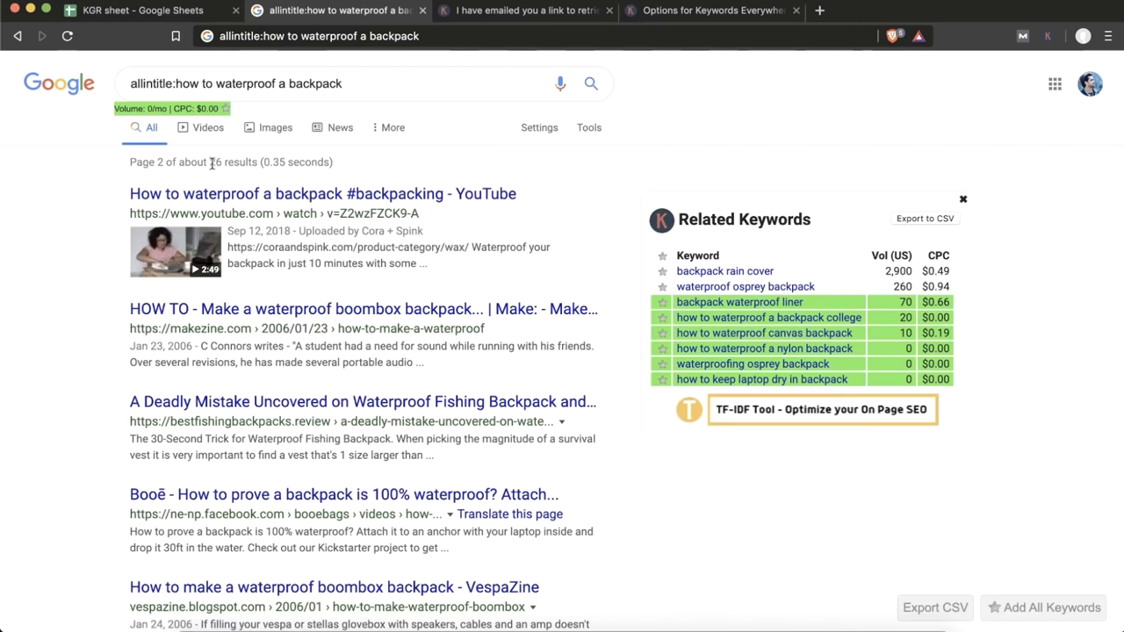
{"action": "left_click_drag", "start_coordinate": [211, 163], "coordinate": [221, 167]}
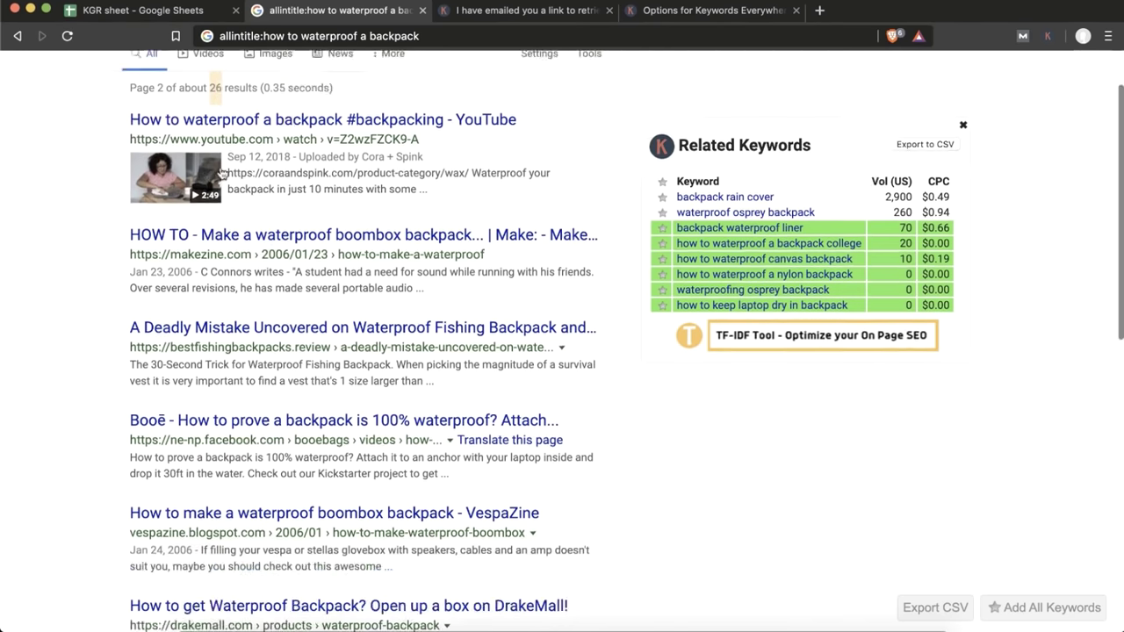
{"action": "scroll", "coordinate": [374, 491], "scroll_direction": "down", "scroll_amount": 10}
{"action": "left_click", "coordinate": [373, 533]}
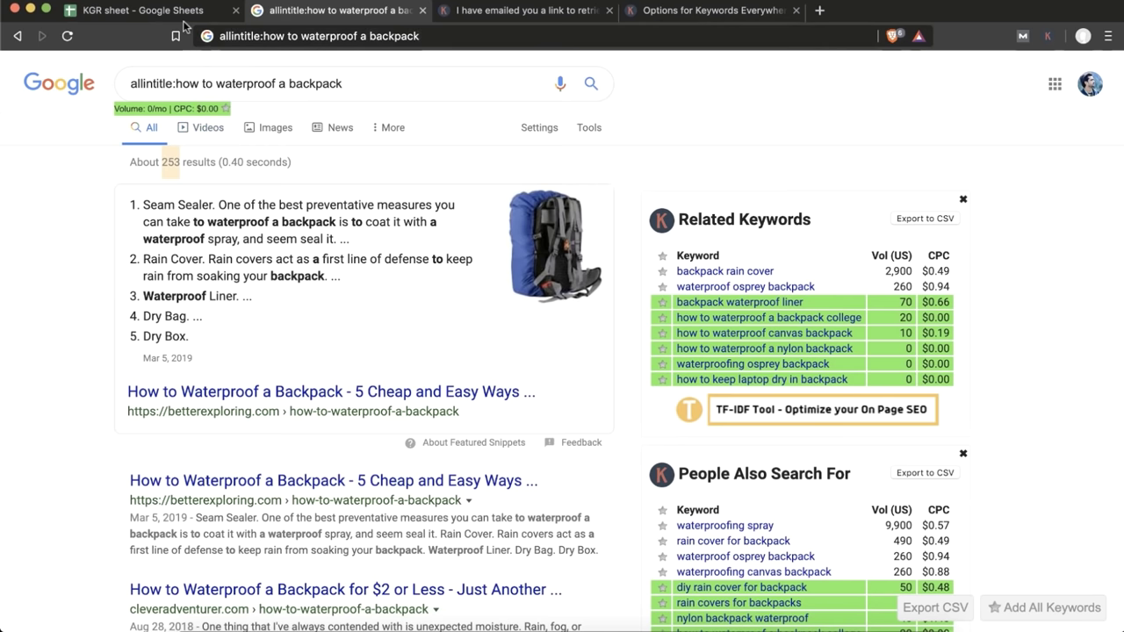
- Enter 26 as the All In Title count in C6 of the KGR sheet and check the keyword's KGR against the 0.25 limit
{"action": "left_click", "coordinate": [158, 11]}
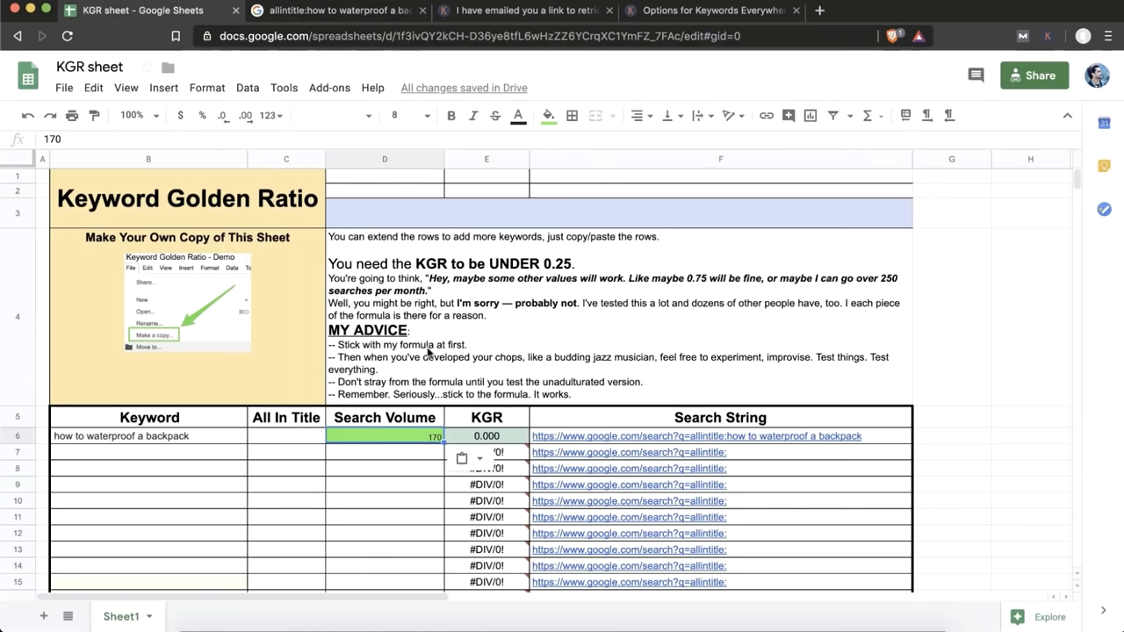
{"action": "left_click", "coordinate": [290, 440]}
{"action": "type", "text": "26"}
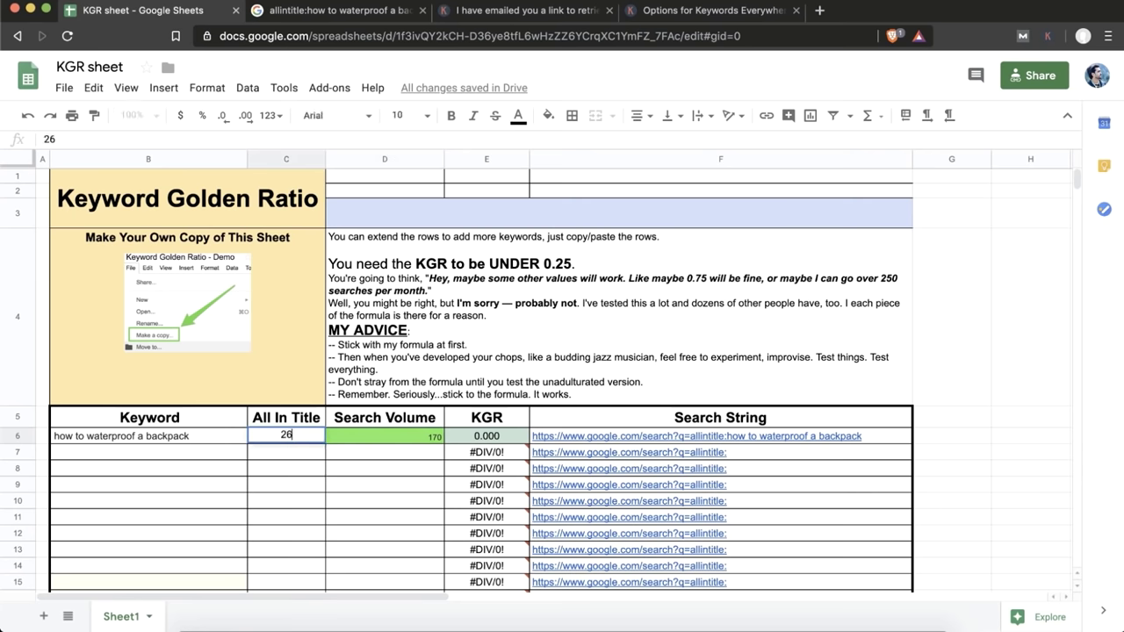
{"action": "left_click", "coordinate": [336, 441]}
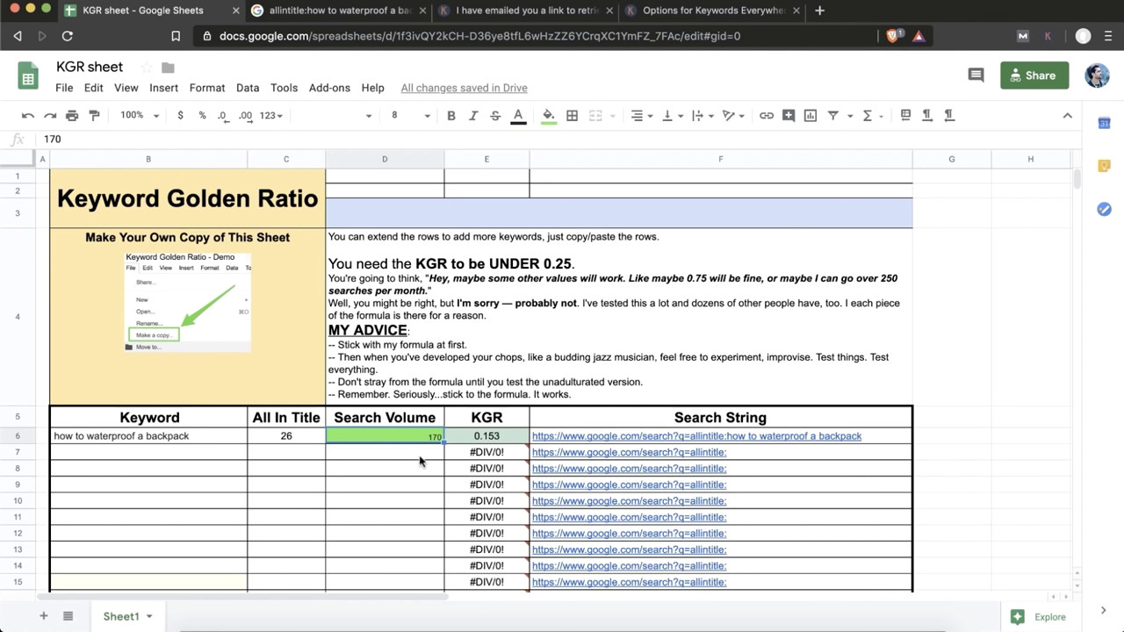
{"action": "left_click", "coordinate": [542, 266]}
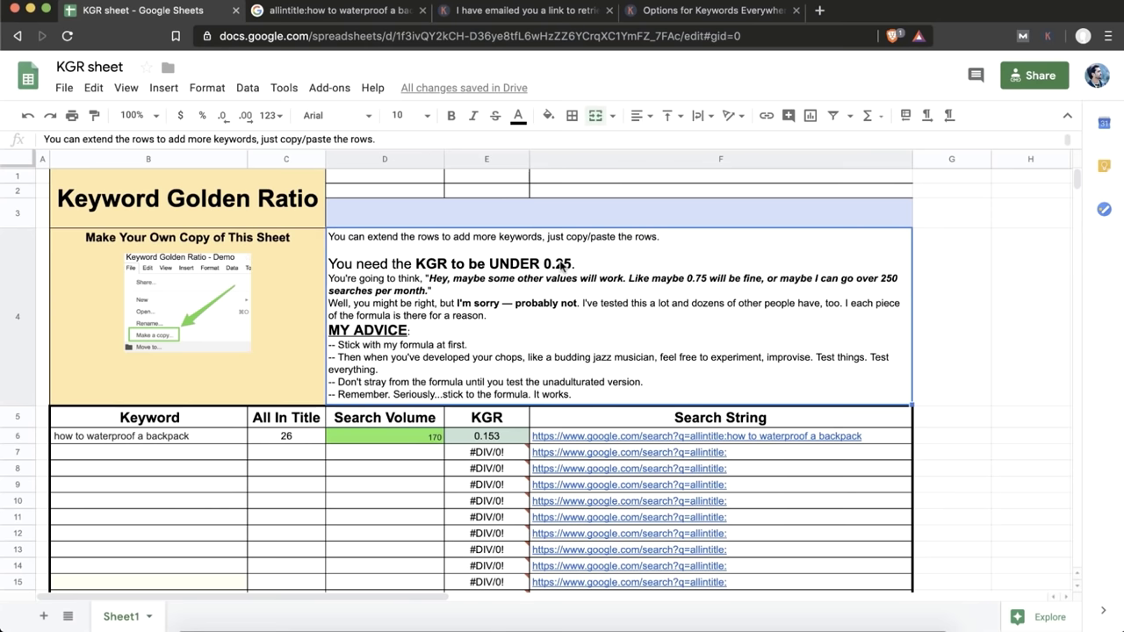
{"action": "left_click", "coordinate": [492, 438]}
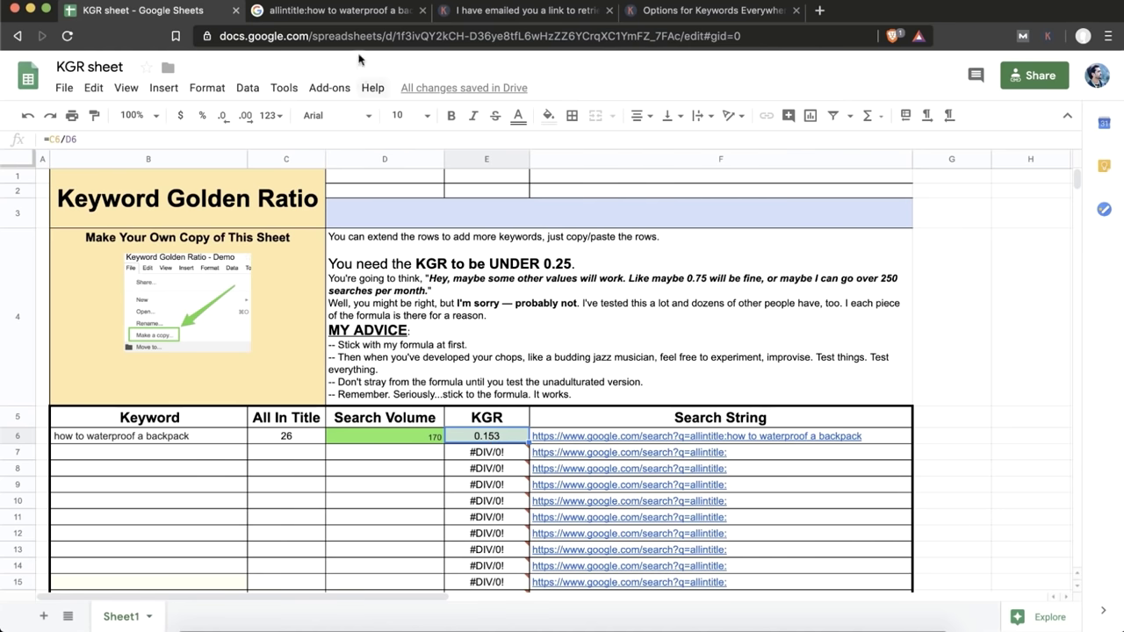
- Return to the allintitle results and open the Better Exploring and Clever Adventurer articles in new tabs
{"action": "left_click", "coordinate": [368, 12]}
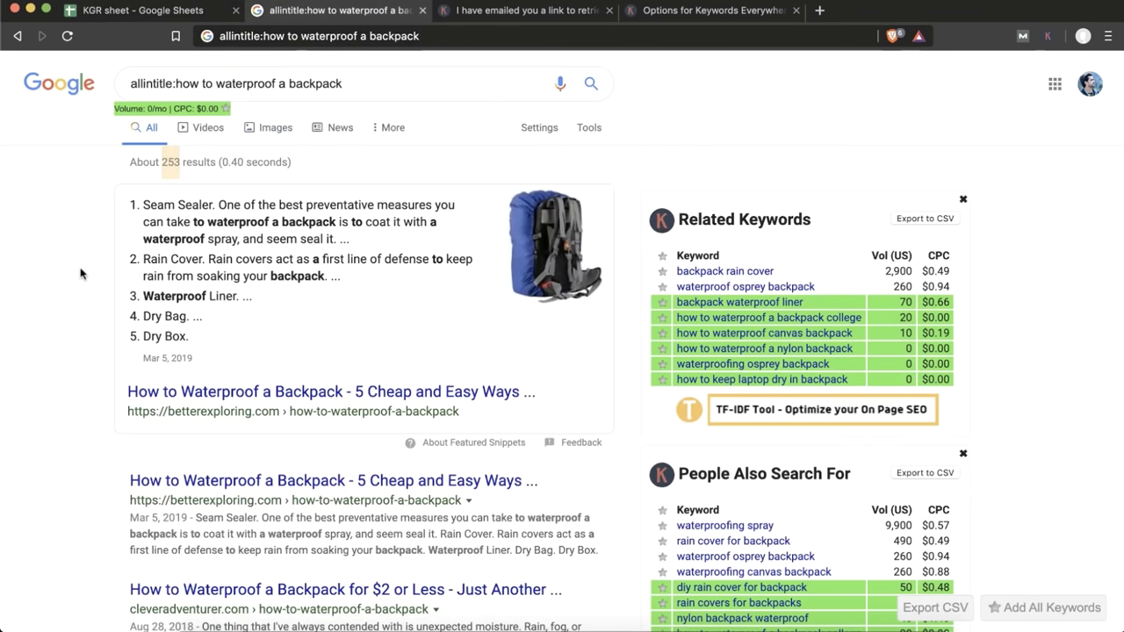
{"action": "scroll", "coordinate": [80, 274], "scroll_direction": "down", "scroll_amount": 3}
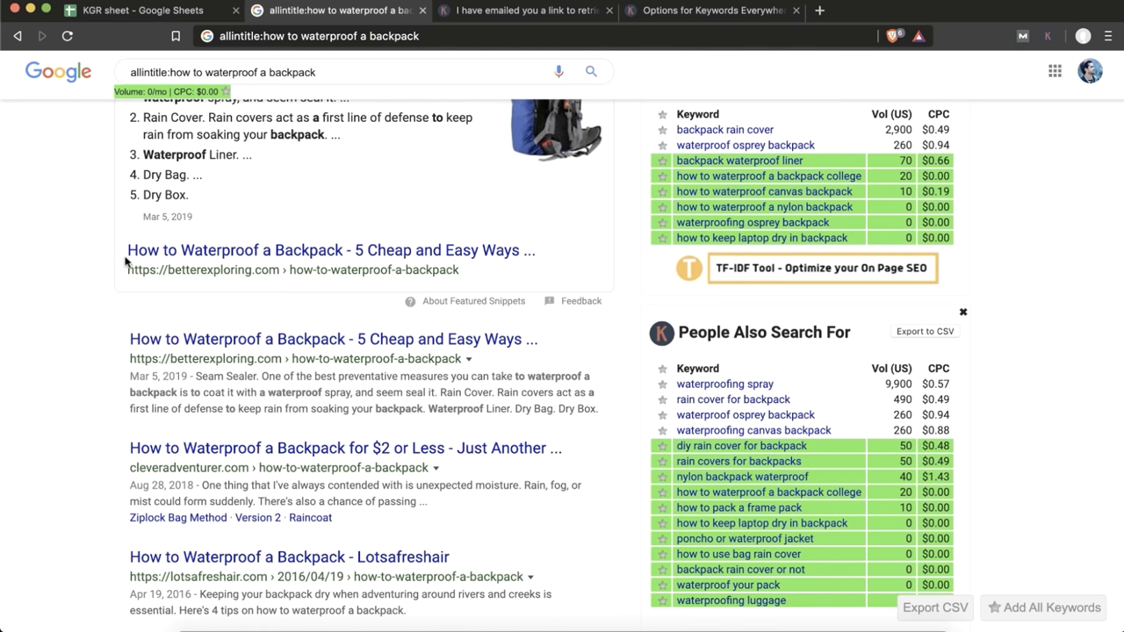
{"action": "left_click_drag", "start_coordinate": [125, 248], "coordinate": [247, 246]}
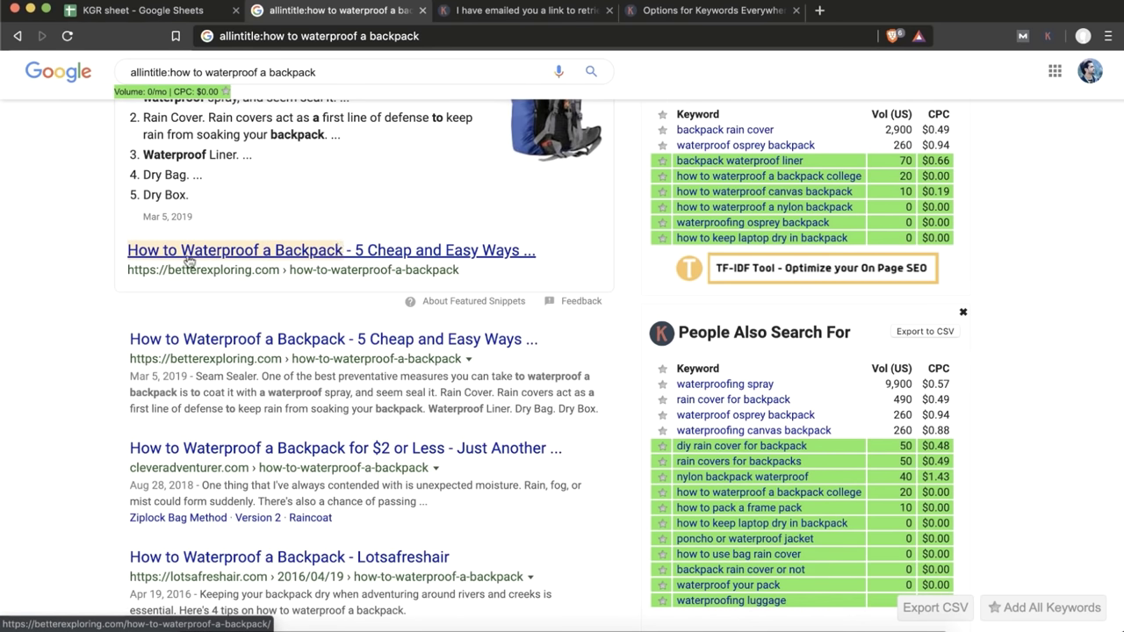
{"action": "left_click", "coordinate": [295, 255], "text": "super"}
{"action": "scroll", "coordinate": [296, 254], "scroll_direction": "down", "scroll_amount": 2}
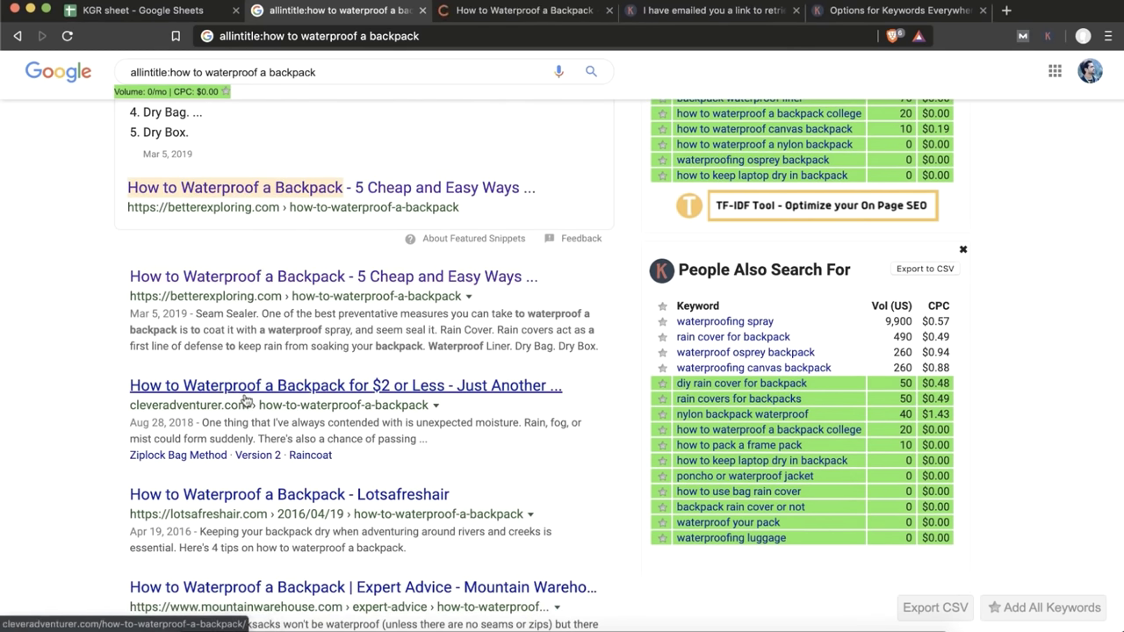
{"action": "left_click", "coordinate": [368, 395], "text": "super"}
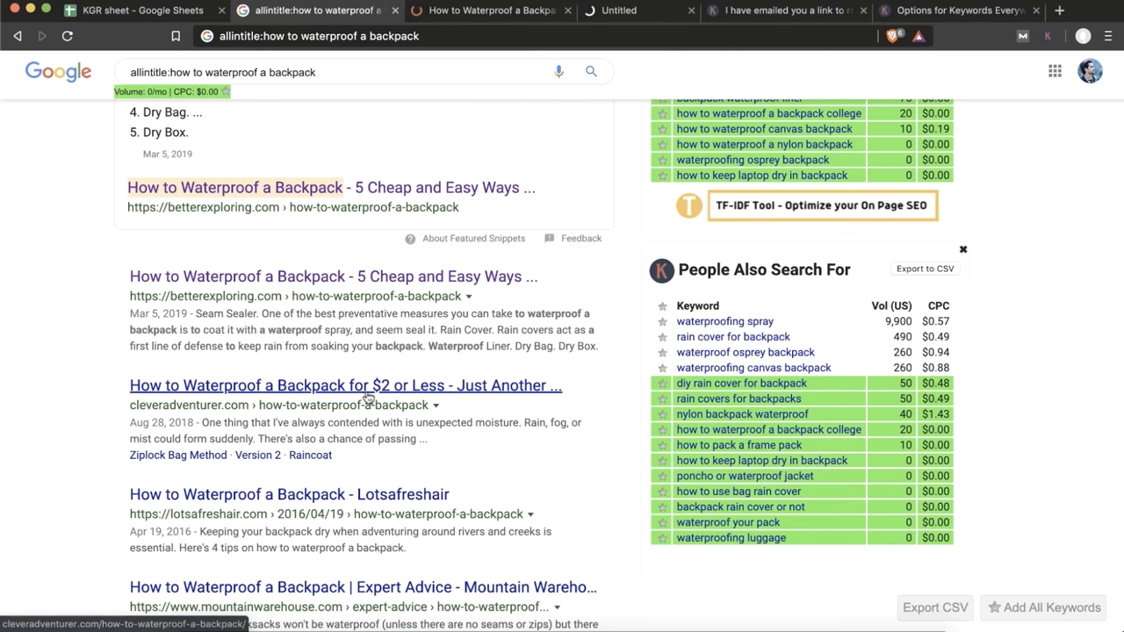
- Open the Coolhikinggear.com and Wilderness Mastery articles on waterproofing a backpack in new tabs
{"action": "scroll", "coordinate": [366, 394], "scroll_direction": "down", "scroll_amount": 3}
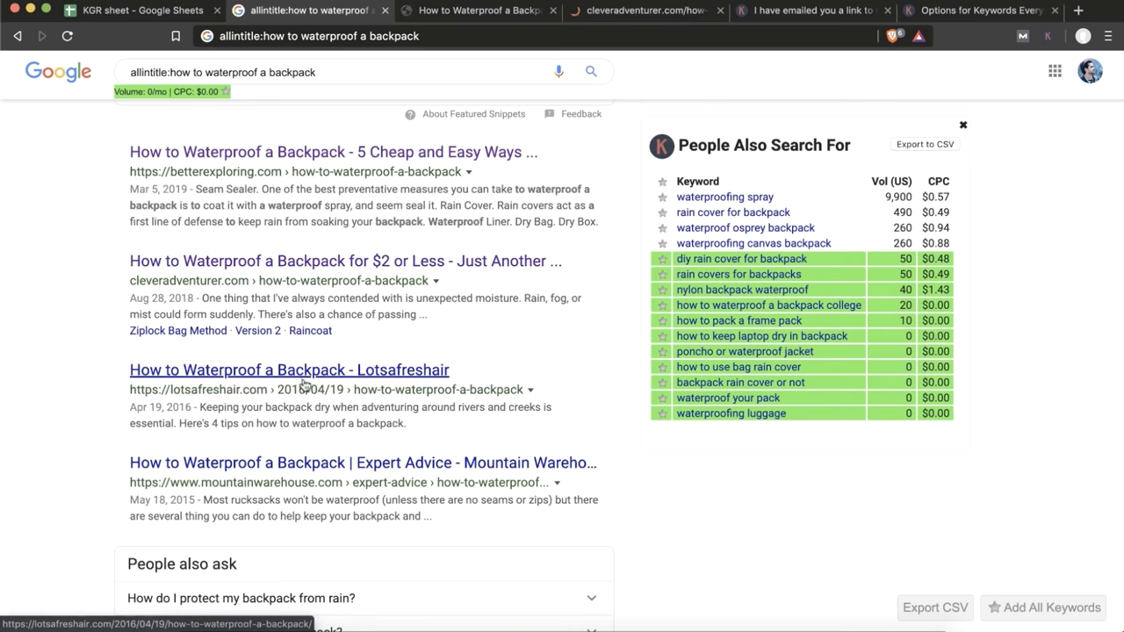
{"action": "scroll", "coordinate": [289, 419], "scroll_direction": "down", "scroll_amount": 5}
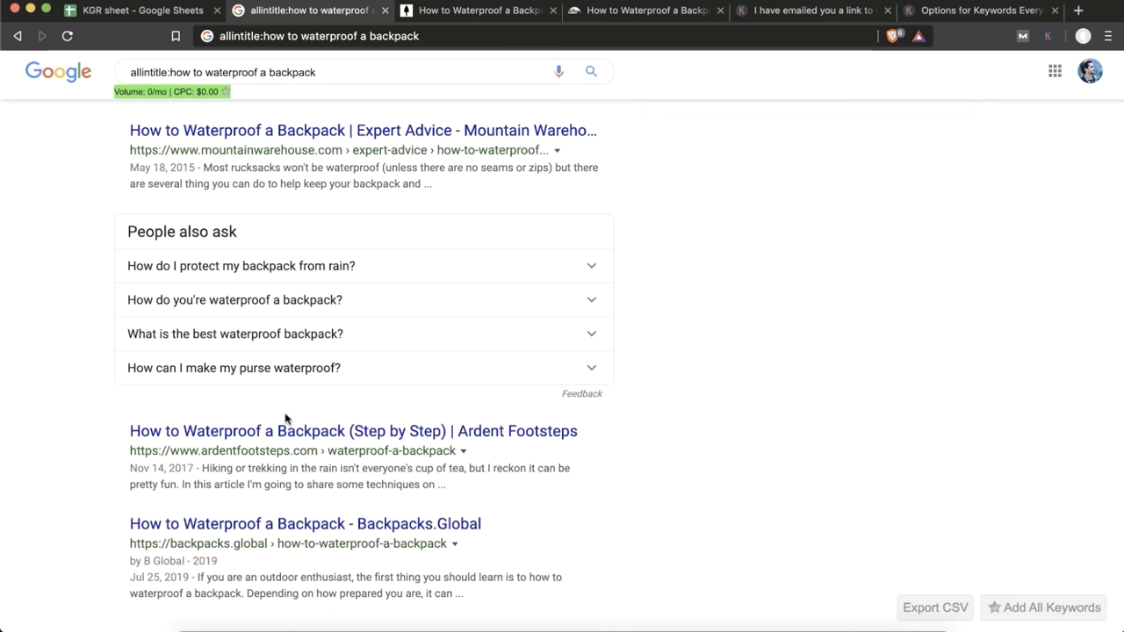
{"action": "scroll", "coordinate": [286, 419], "scroll_direction": "down", "scroll_amount": 5}
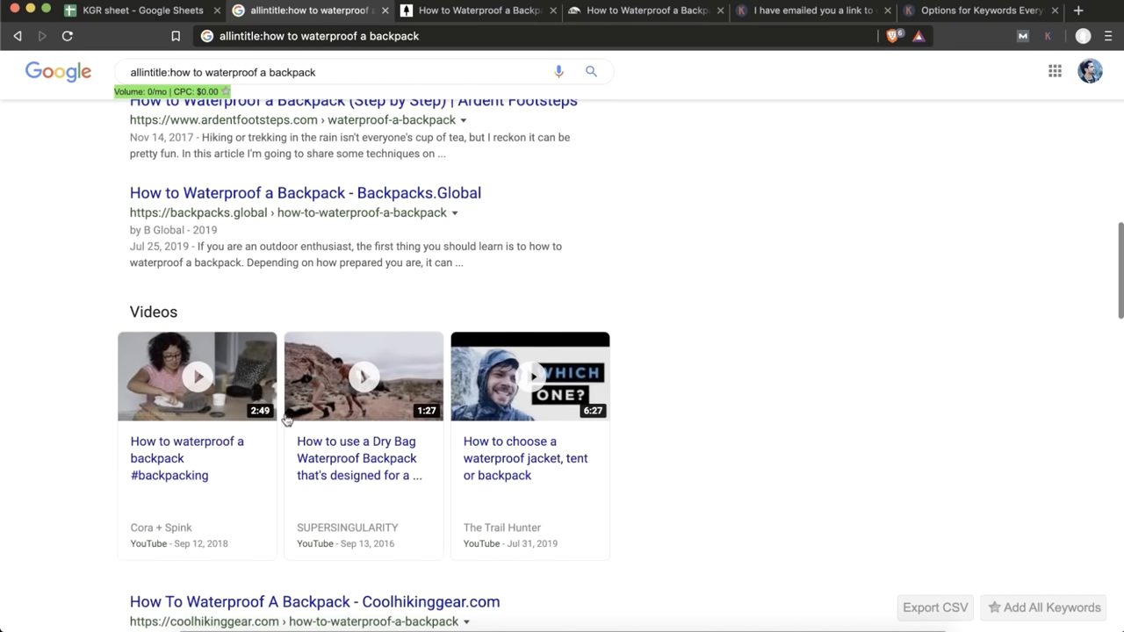
{"action": "scroll", "coordinate": [312, 411], "scroll_direction": "down", "scroll_amount": 2}
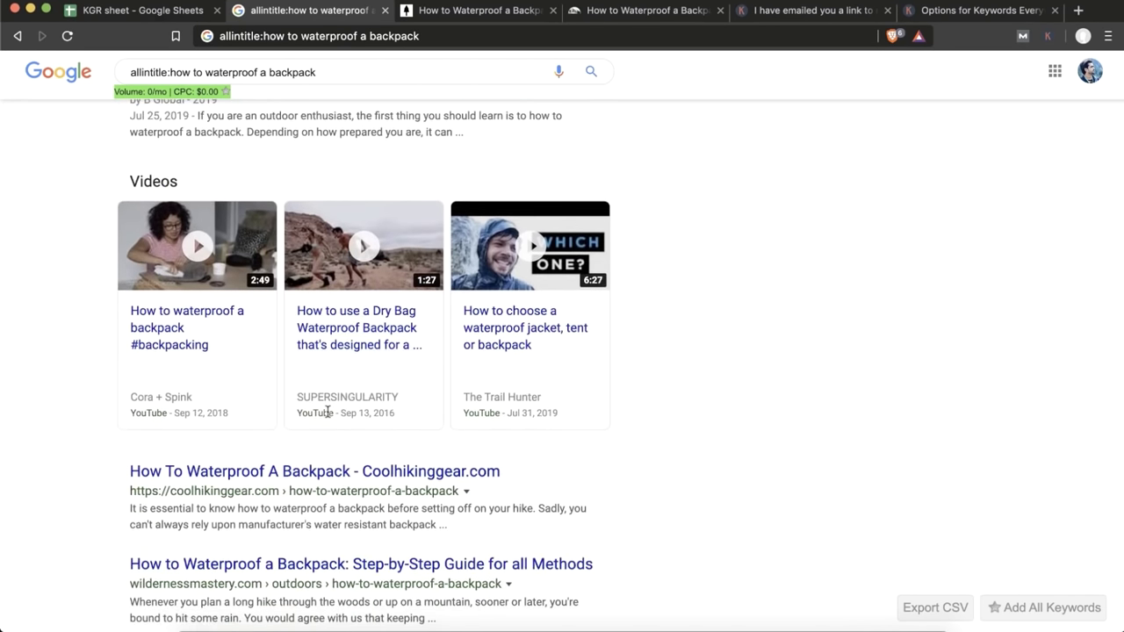
{"action": "left_click", "coordinate": [307, 470], "text": "super"}
{"action": "scroll", "coordinate": [302, 456], "scroll_direction": "down", "scroll_amount": 2}
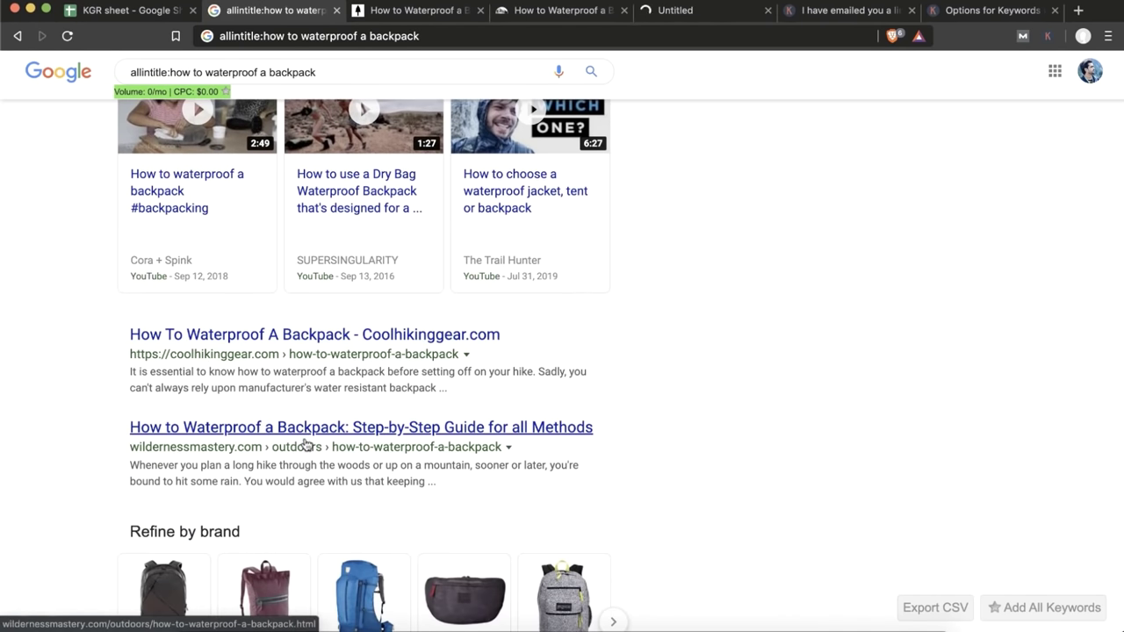
{"action": "left_click", "coordinate": [303, 446], "text": "super"}
- Open the Camping Rail, Reddit Fjallraven and Crazy Backpacks results in new tabs and look through the remaining results
{"action": "scroll", "coordinate": [304, 446], "scroll_direction": "down", "scroll_amount": 4}
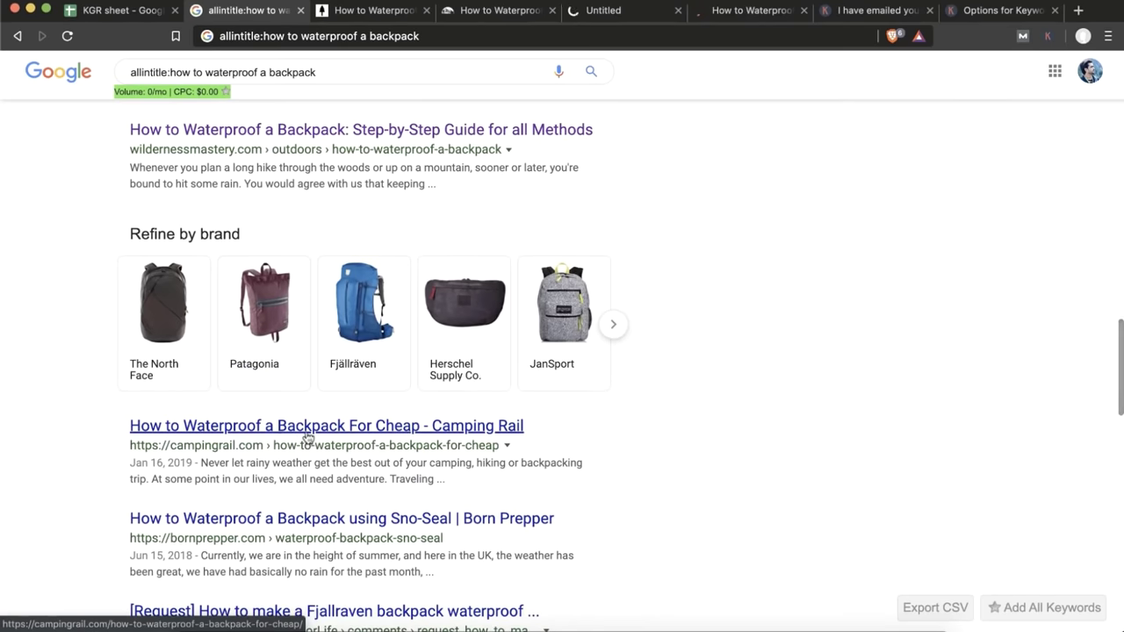
{"action": "left_click", "coordinate": [303, 446], "text": "super"}
{"action": "scroll", "coordinate": [304, 441], "scroll_direction": "down", "scroll_amount": 1}
{"action": "scroll", "coordinate": [306, 437], "scroll_direction": "down", "scroll_amount": 1}
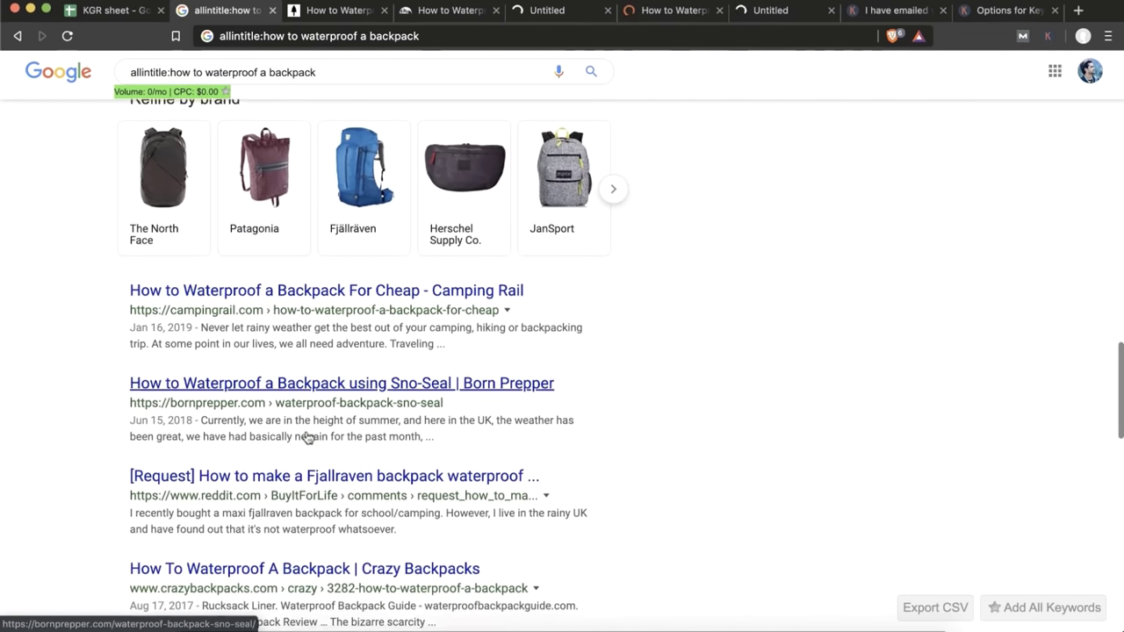
{"action": "left_click", "coordinate": [266, 458], "text": "super"}
{"action": "scroll", "coordinate": [269, 456], "scroll_direction": "down", "scroll_amount": 2}
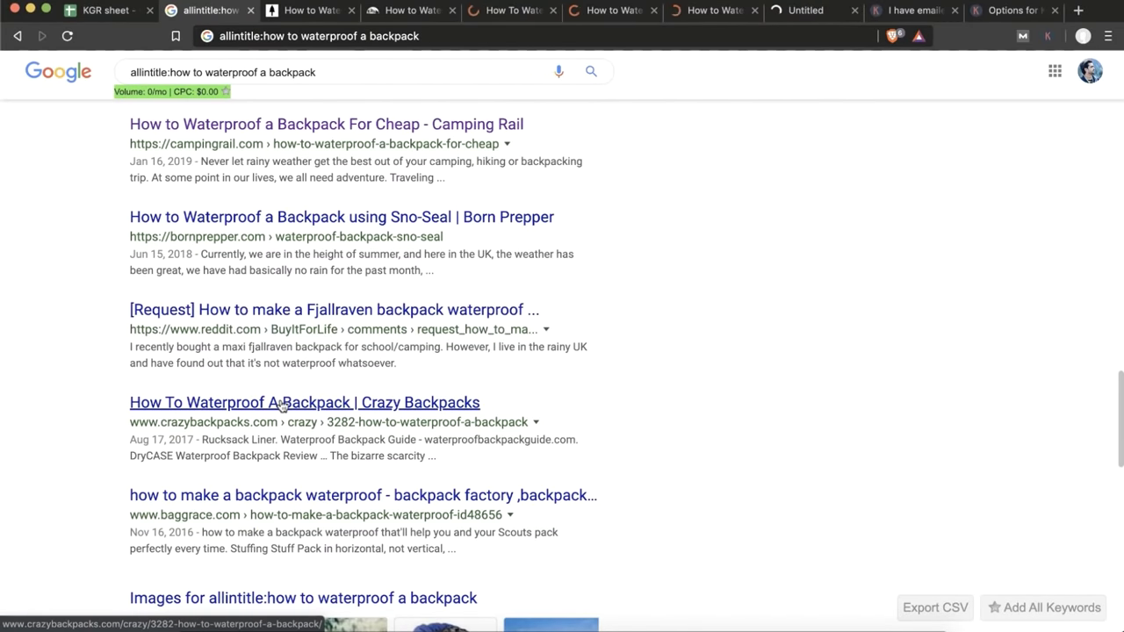
{"action": "left_click", "coordinate": [281, 404], "text": "super"}
{"action": "scroll", "coordinate": [282, 404], "scroll_direction": "down", "scroll_amount": 4}
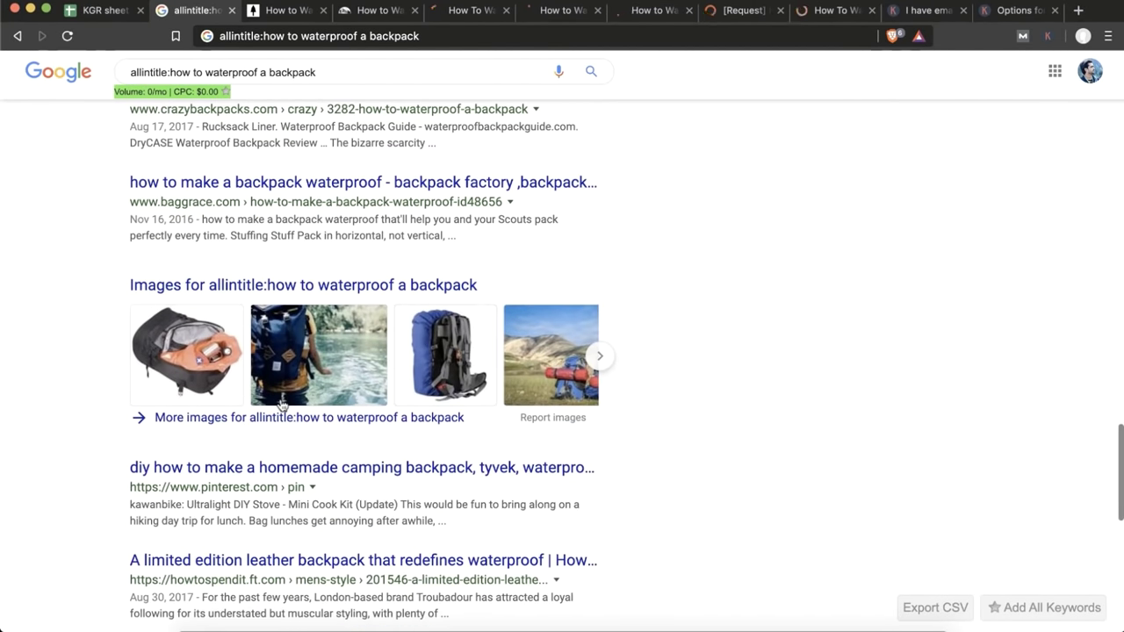
{"action": "scroll", "coordinate": [281, 406], "scroll_direction": "down", "scroll_amount": 1}
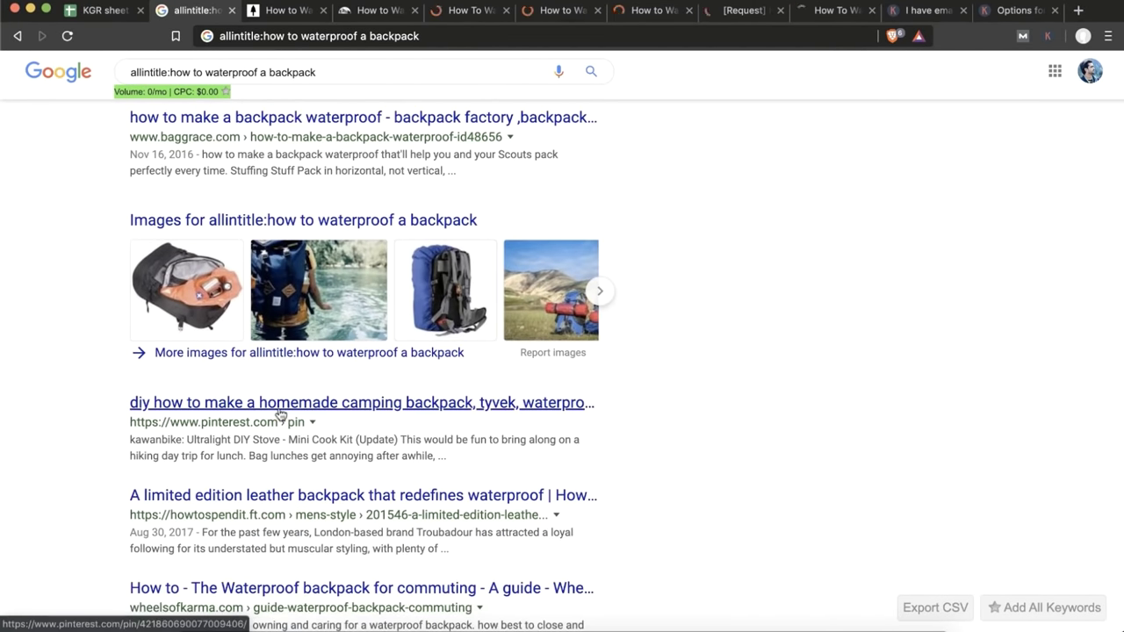
- Open the Pinterest result on a homemade camping backpack in a new tab and return to the start of the allintitle results
{"action": "left_click", "coordinate": [279, 411], "text": "super"}
{"action": "scroll", "coordinate": [280, 411], "scroll_direction": "up", "scroll_amount": 10}
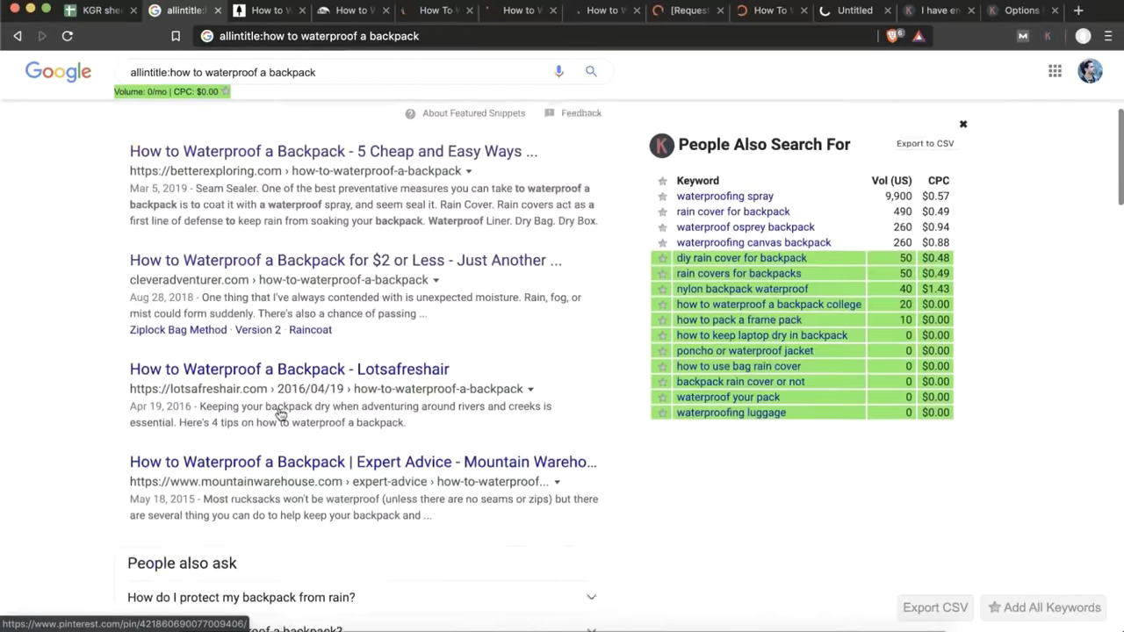
{"action": "scroll", "coordinate": [279, 411], "scroll_direction": "up", "scroll_amount": 4}
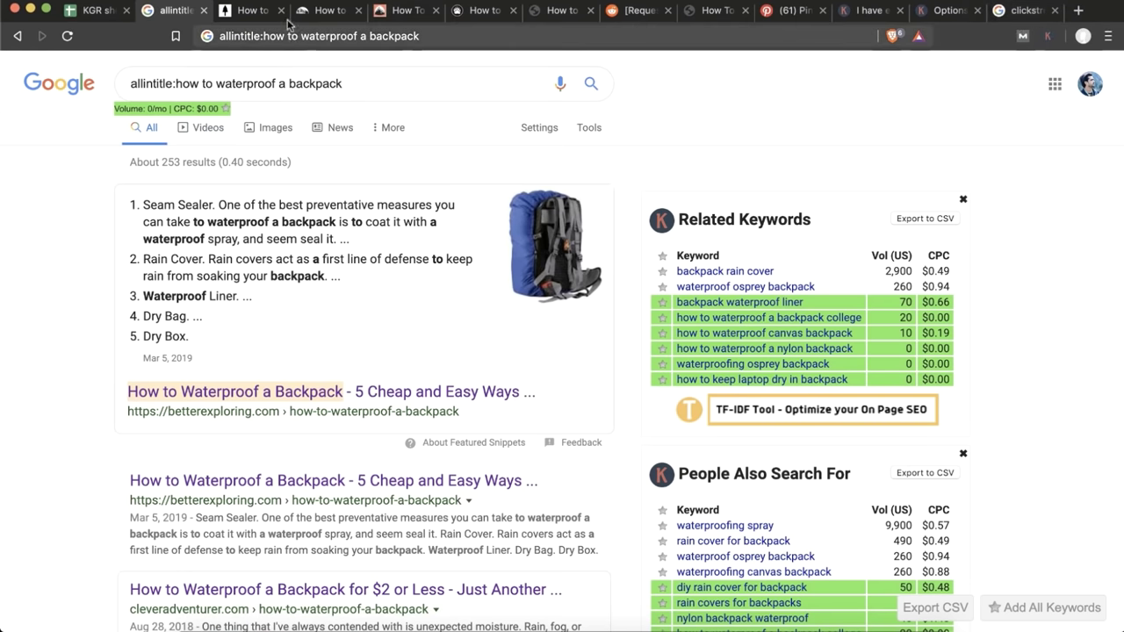
- Replace the clickstream search with "similarweb chrome extension" and open the SimilarWeb - Traffic Rank & Website Analysis page in the Chrome Web Store
{"action": "left_click", "coordinate": [1019, 11]}
{"action": "left_click", "coordinate": [397, 35]}
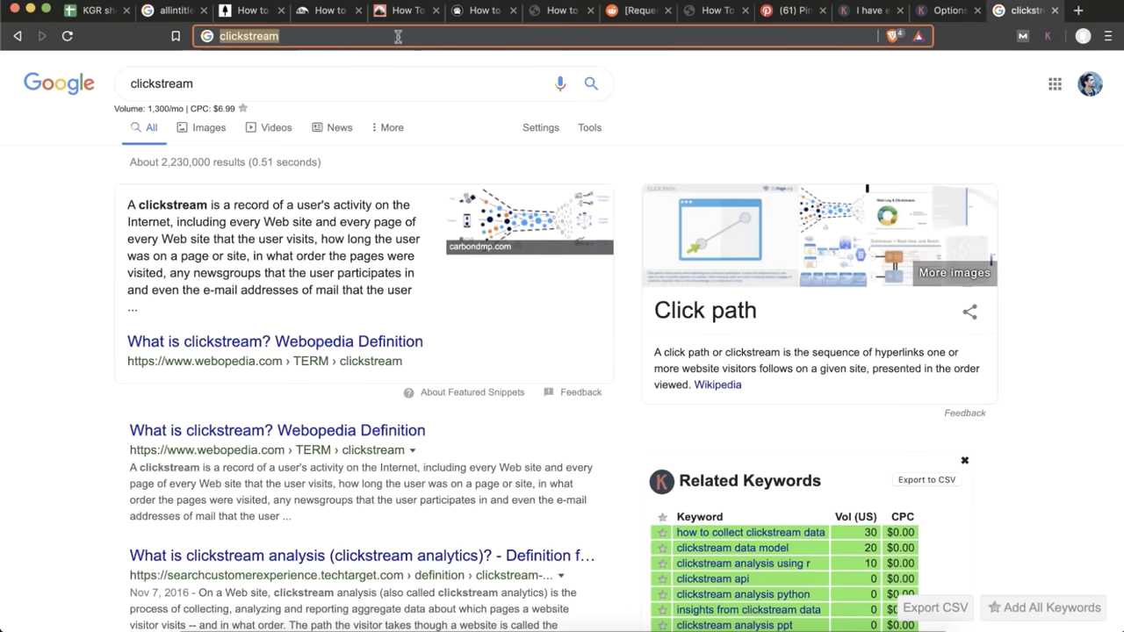
{"action": "left_click", "coordinate": [282, 86]}
{"action": "key", "text": "super+a"}
{"action": "type", "text": "similer"}
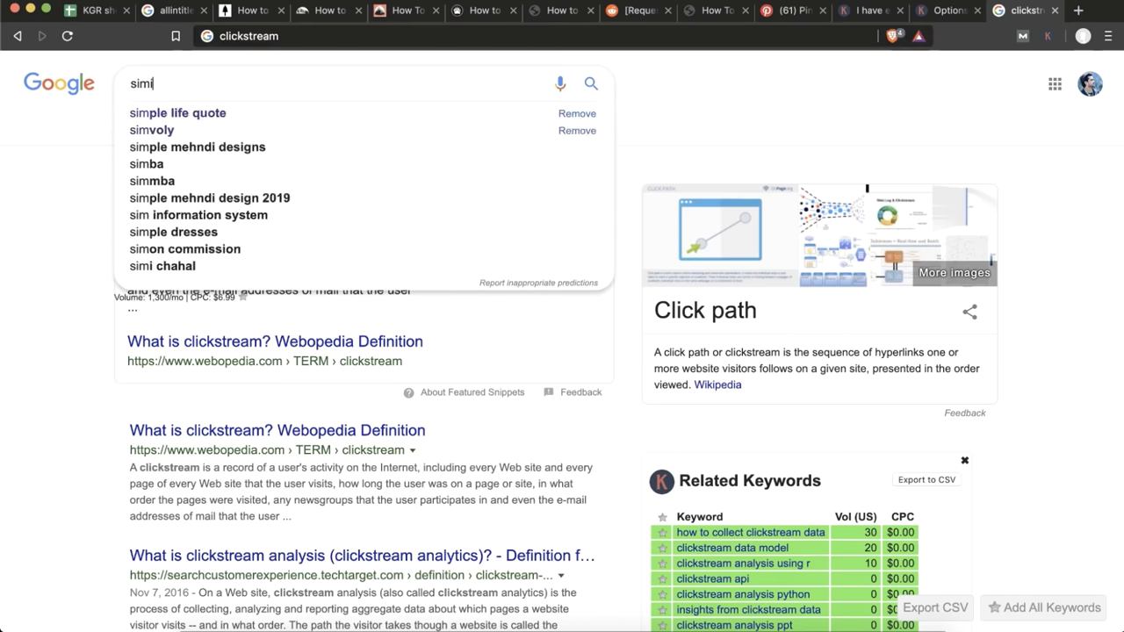
{"action": "type", "text": " web chrome"}
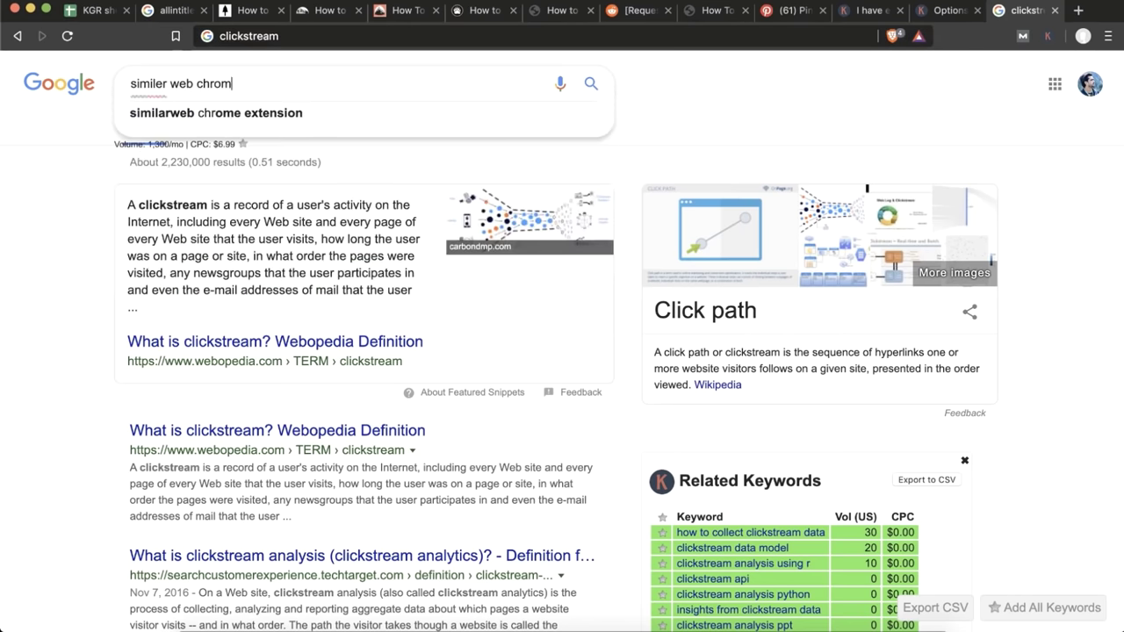
{"action": "left_click", "coordinate": [259, 114]}
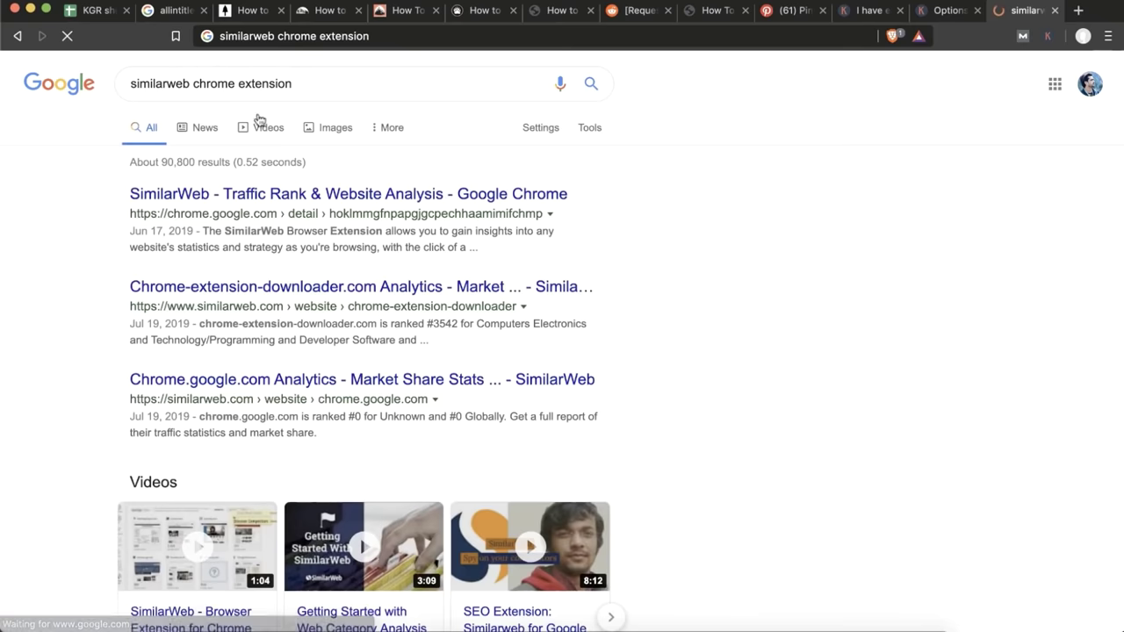
{"action": "left_click", "coordinate": [219, 204]}
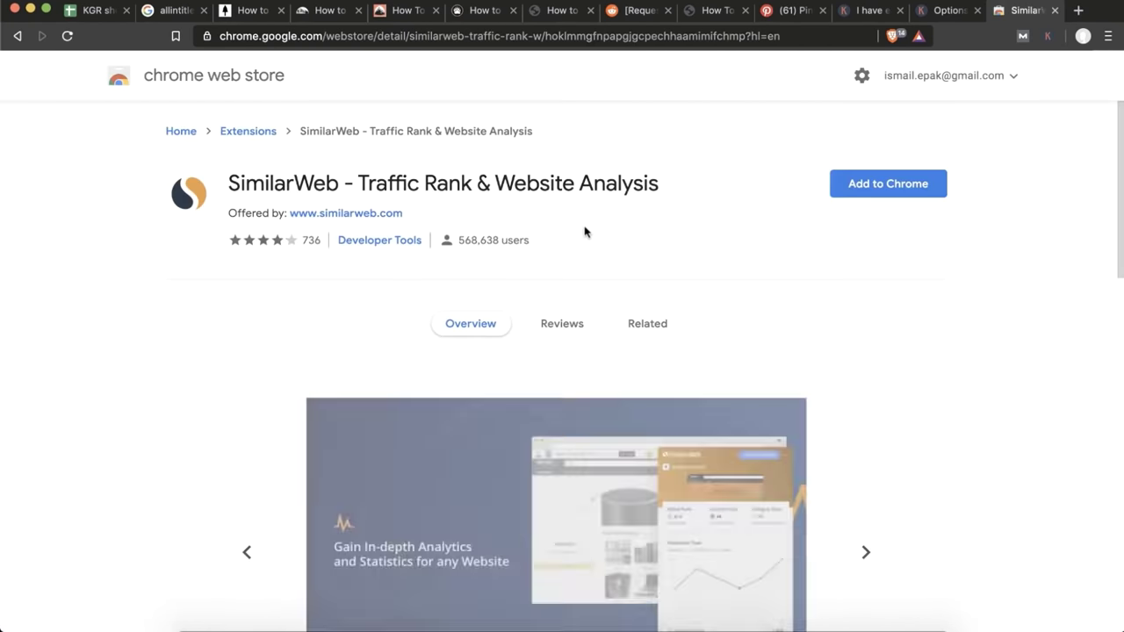
- Install the SimilarWeb extension in the browser and close its welcome and store pages
{"action": "left_click", "coordinate": [848, 196]}
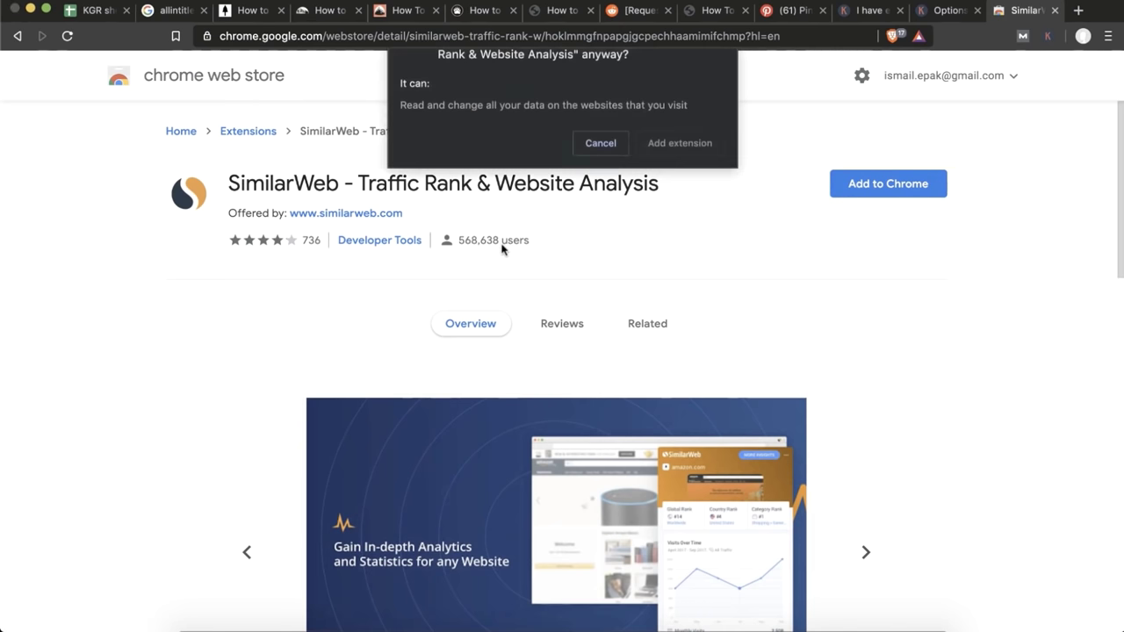
{"action": "left_click", "coordinate": [647, 186]}
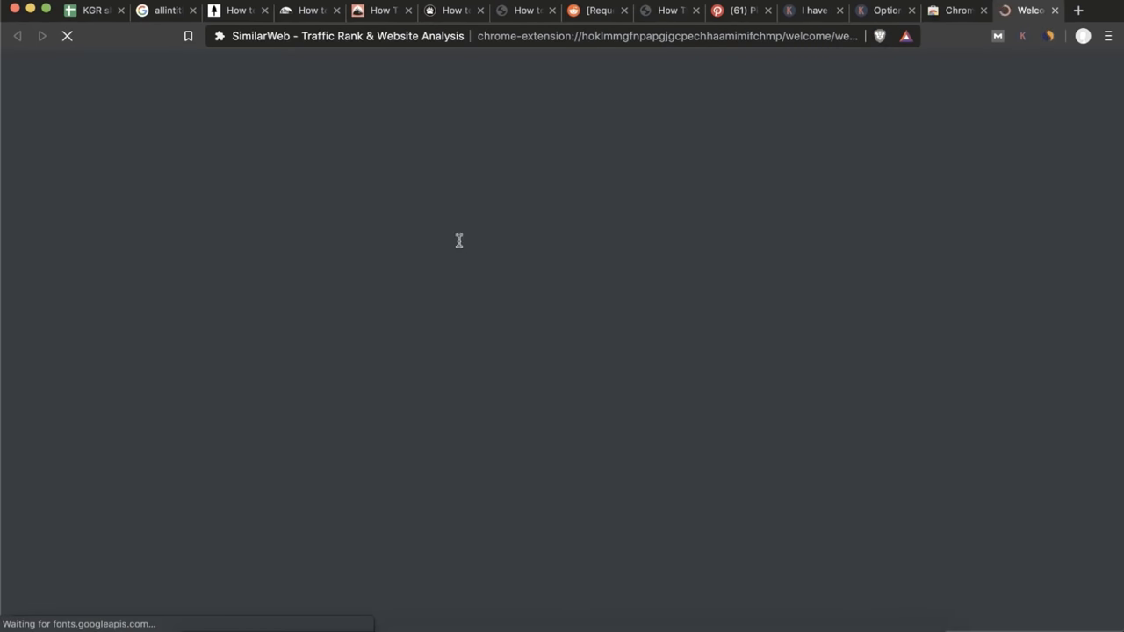
{"action": "left_click", "coordinate": [1055, 10]}
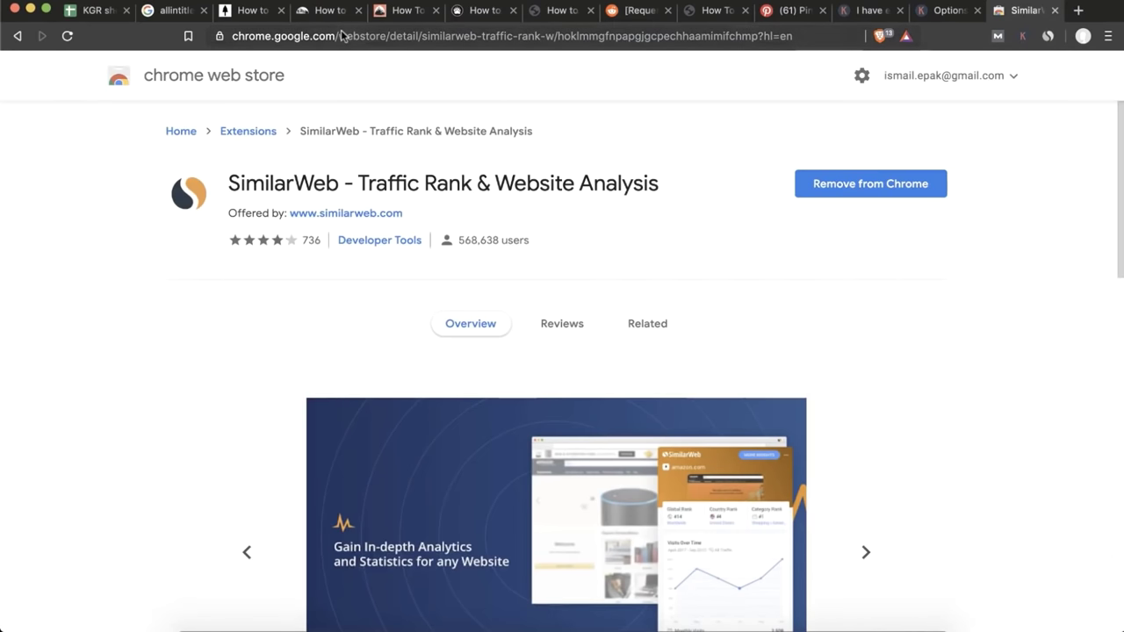
{"action": "left_click", "coordinate": [1054, 10]}
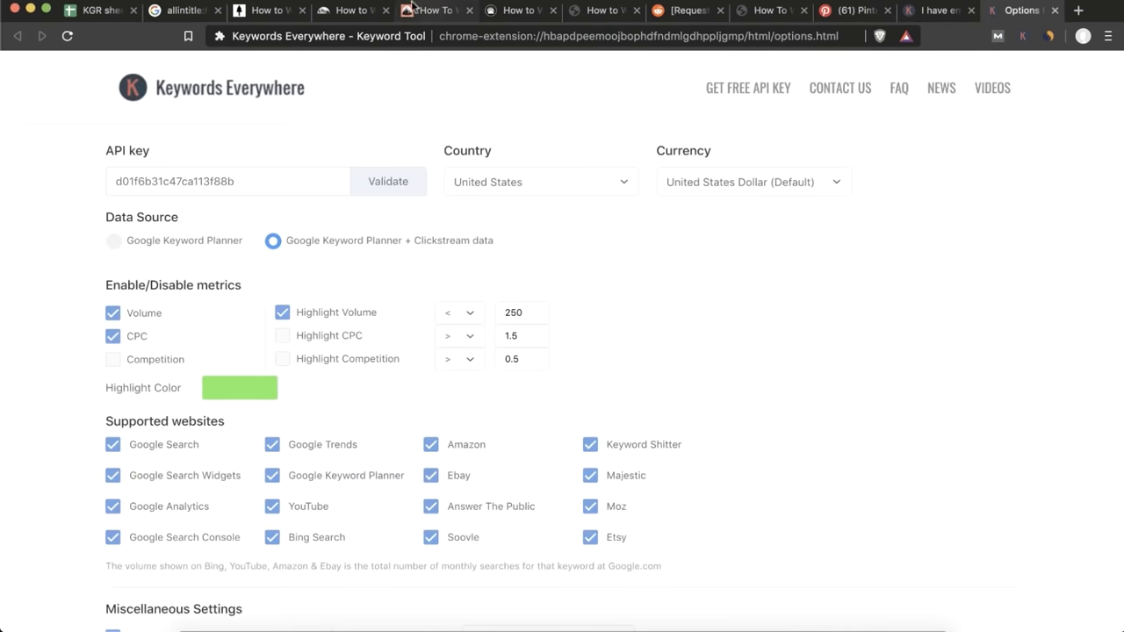
- Check betterexploring.com's traffic data with the SimilarWeb extension from its backpack waterproofing article
{"action": "left_click", "coordinate": [282, 13]}
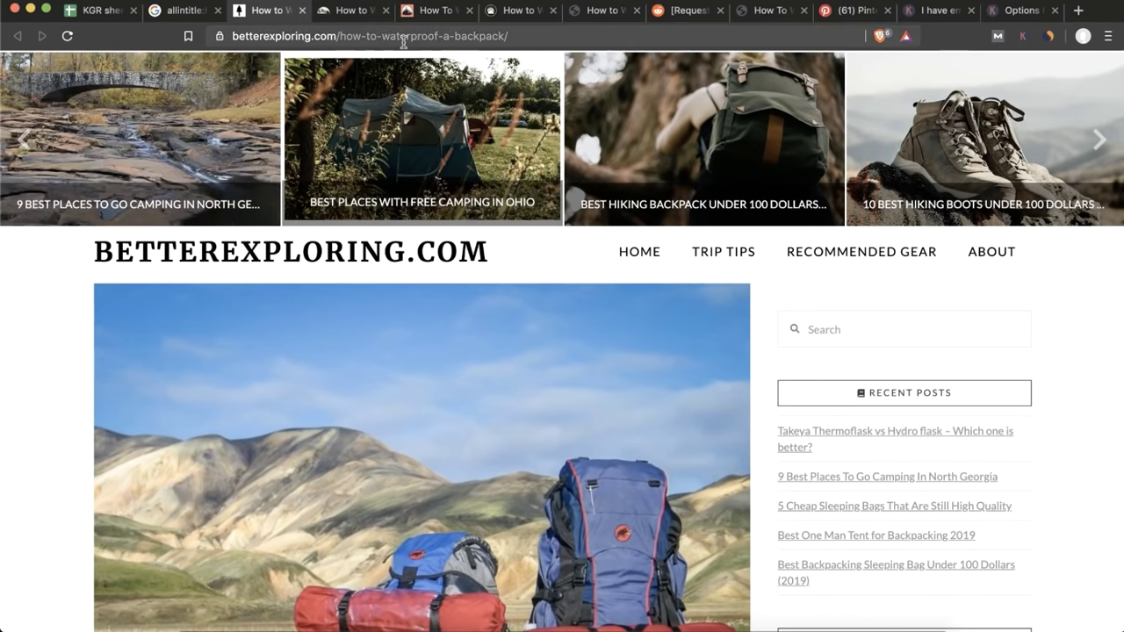
{"action": "left_click_drag", "start_coordinate": [358, 31], "coordinate": [527, 37]}
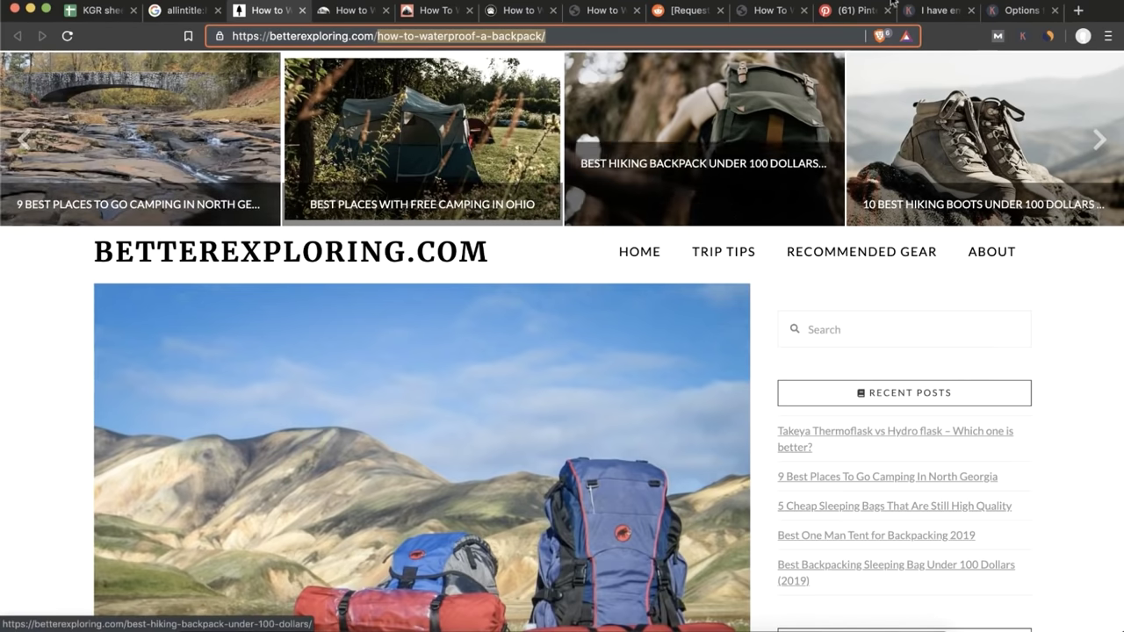
{"action": "left_click", "coordinate": [1047, 39]}
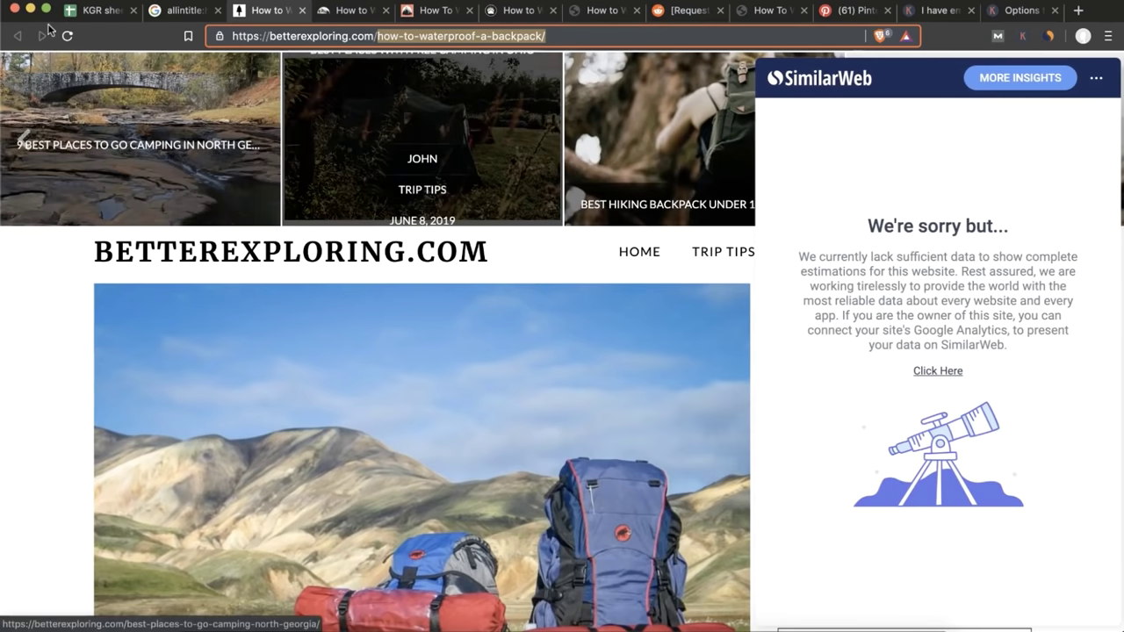
{"action": "left_click", "coordinate": [516, 158]}
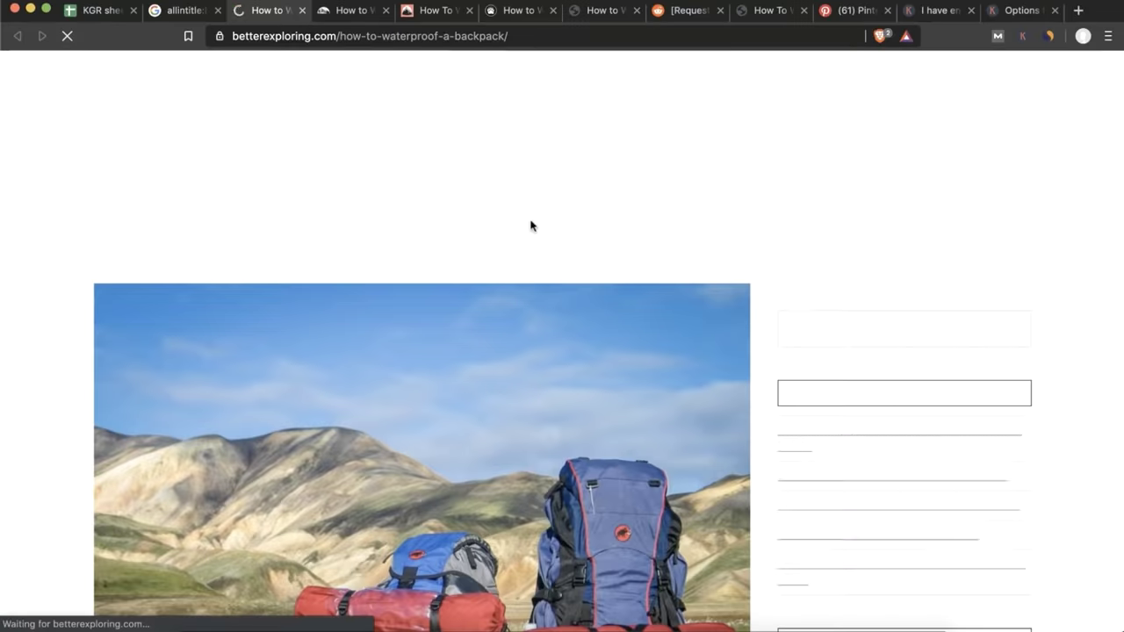
{"action": "left_click", "coordinate": [1048, 36]}
{"action": "left_click", "coordinate": [1048, 36]}
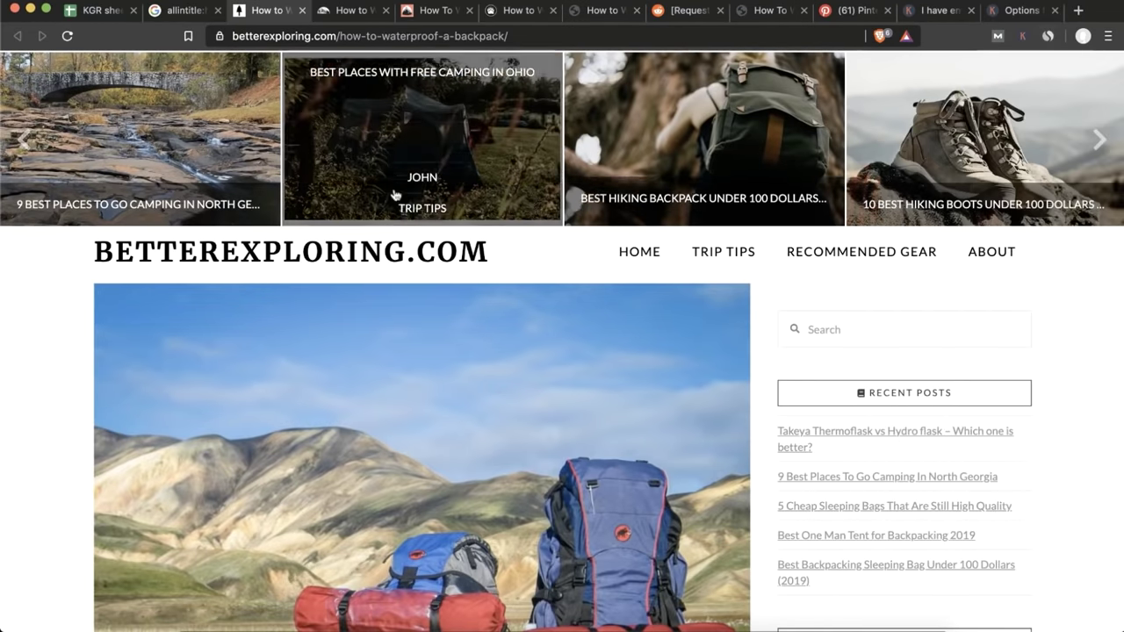
- Examine the Better Exploring waterproofing article's length, structure and content from beginning to end
{"action": "scroll", "coordinate": [395, 188], "scroll_direction": "down", "scroll_amount": 6}
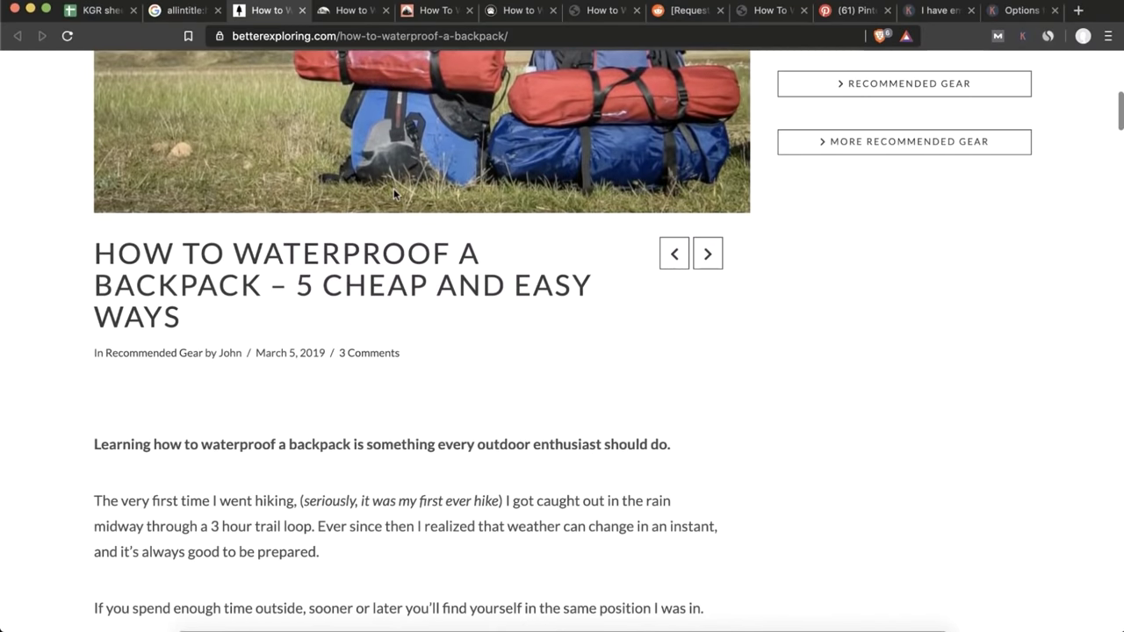
{"action": "scroll", "coordinate": [449, 355], "scroll_direction": "down", "scroll_amount": 2}
{"action": "scroll", "coordinate": [449, 356], "scroll_direction": "down", "scroll_amount": 4}
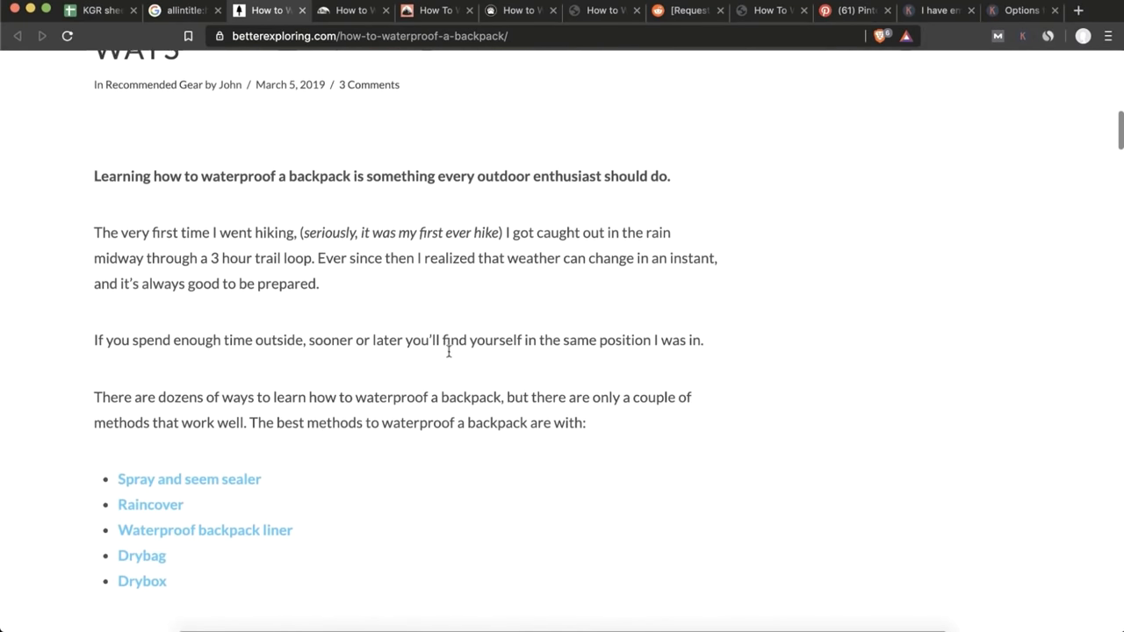
{"action": "scroll", "coordinate": [449, 356], "scroll_direction": "down", "scroll_amount": 8}
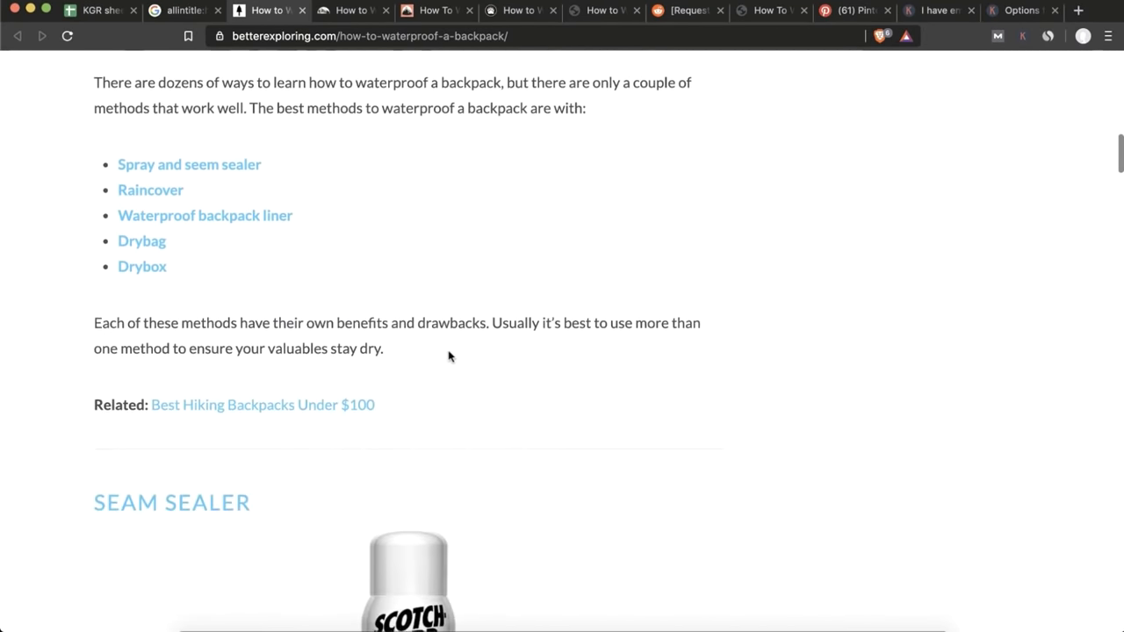
{"action": "scroll", "coordinate": [449, 355], "scroll_direction": "down", "scroll_amount": 18}
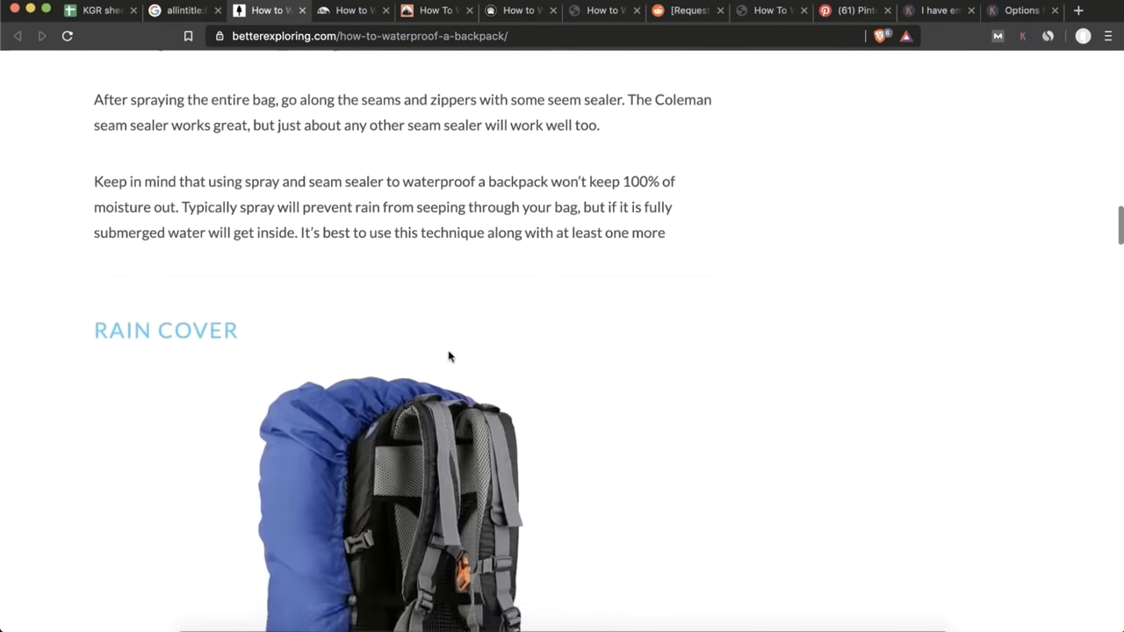
{"action": "scroll", "coordinate": [448, 351], "scroll_direction": "down", "scroll_amount": 14}
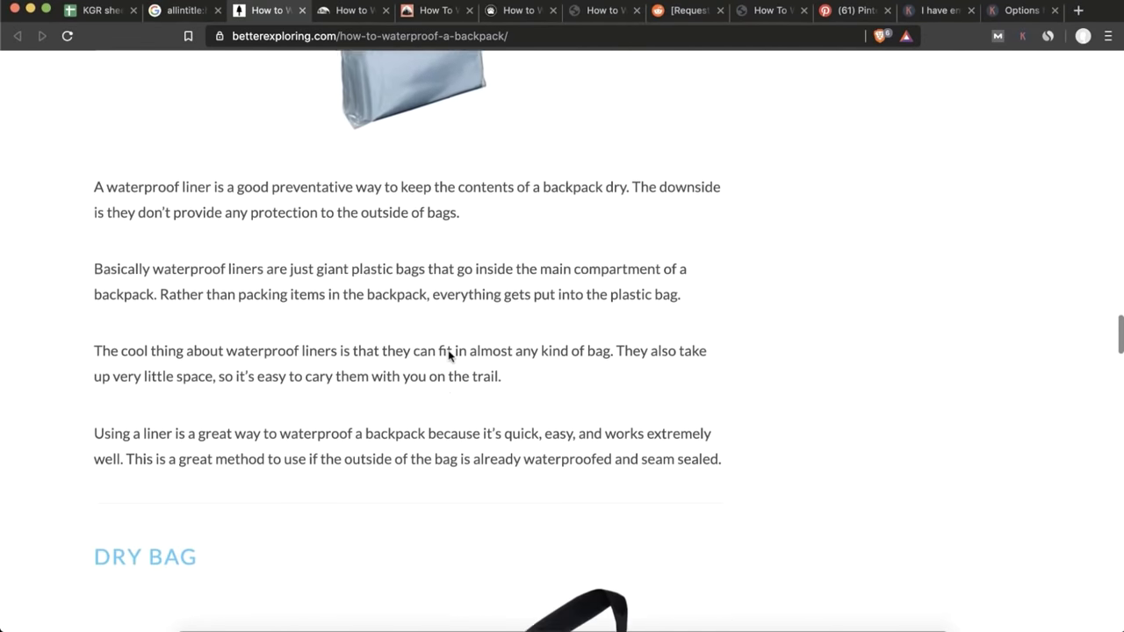
{"action": "scroll", "coordinate": [448, 356], "scroll_direction": "down", "scroll_amount": 6}
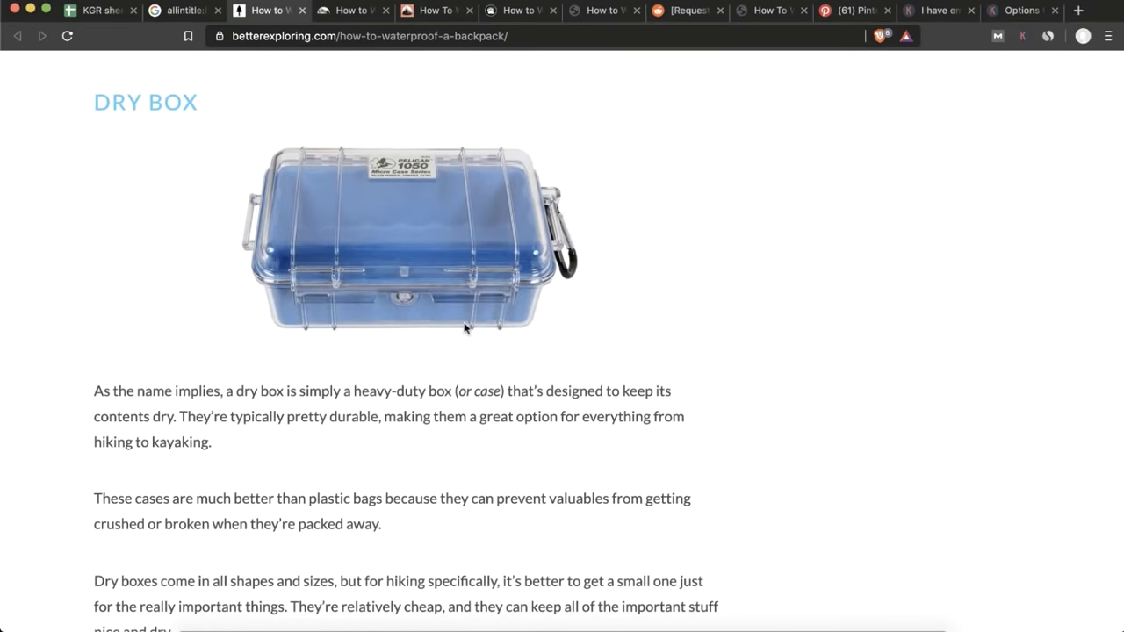
{"action": "scroll", "coordinate": [466, 328], "scroll_direction": "down", "scroll_amount": 10}
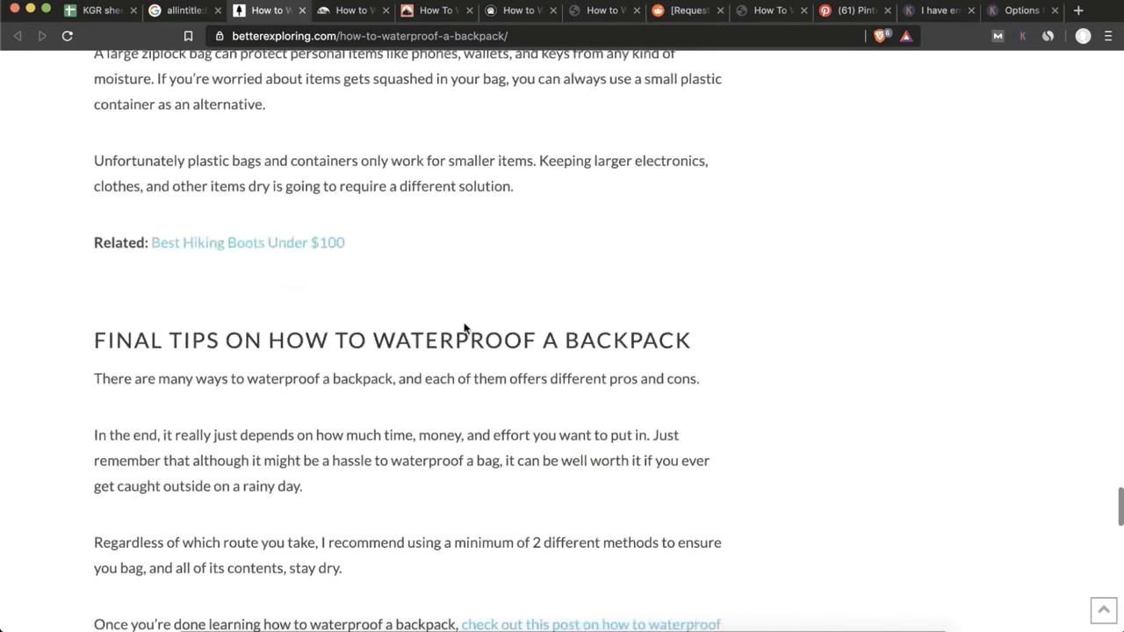
{"action": "scroll", "coordinate": [466, 328], "scroll_direction": "up", "scroll_amount": 20}
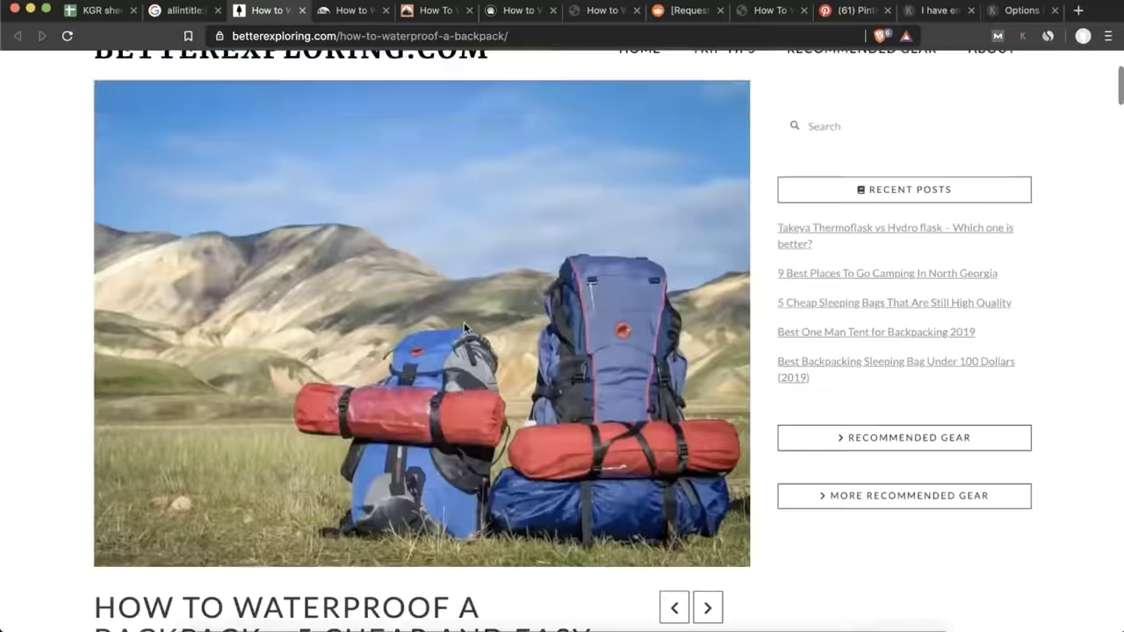
{"action": "scroll", "coordinate": [464, 327], "scroll_direction": "up", "scroll_amount": 3}
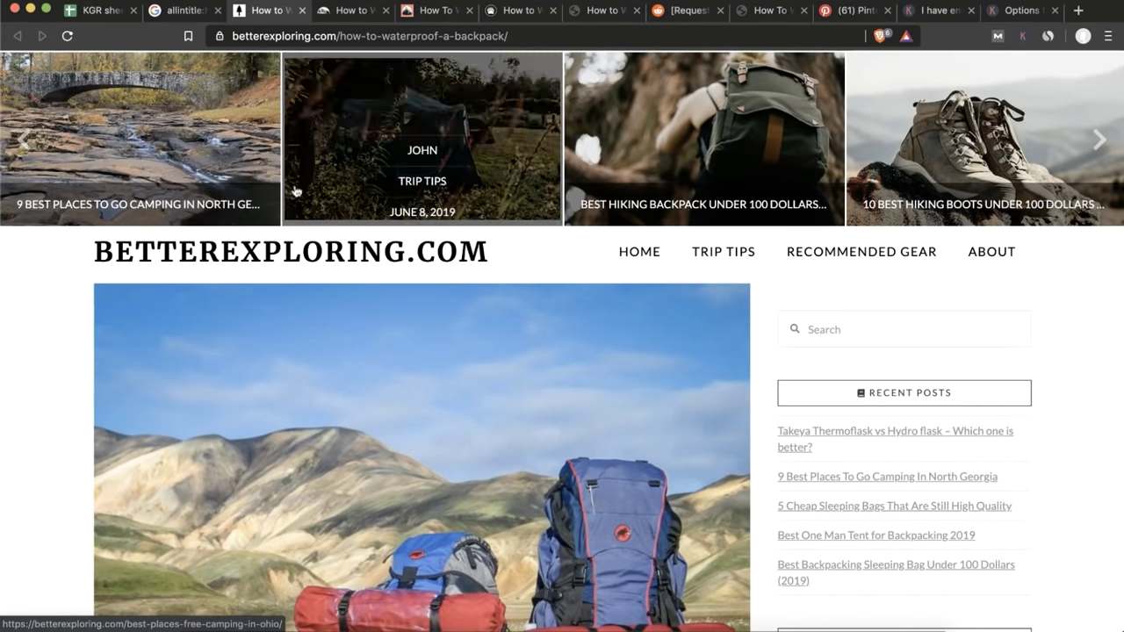
- Close the Better Exploring article and check cleveradventurer.com's traffic data with the SimilarWeb extension
{"action": "double_click", "coordinate": [275, 35]}
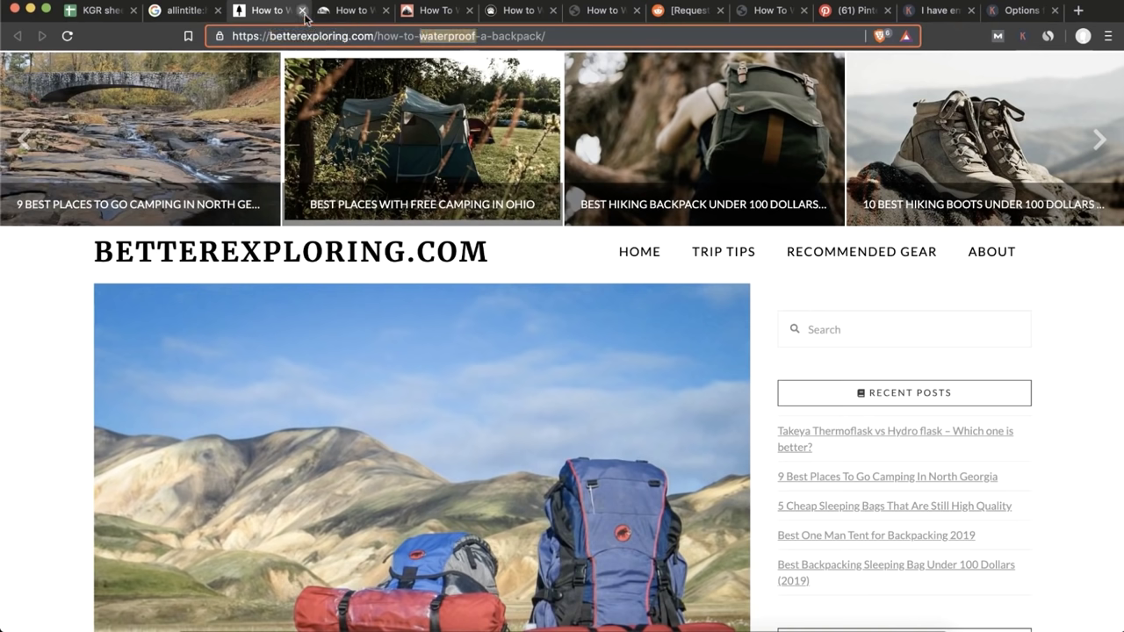
{"action": "left_click", "coordinate": [301, 10]}
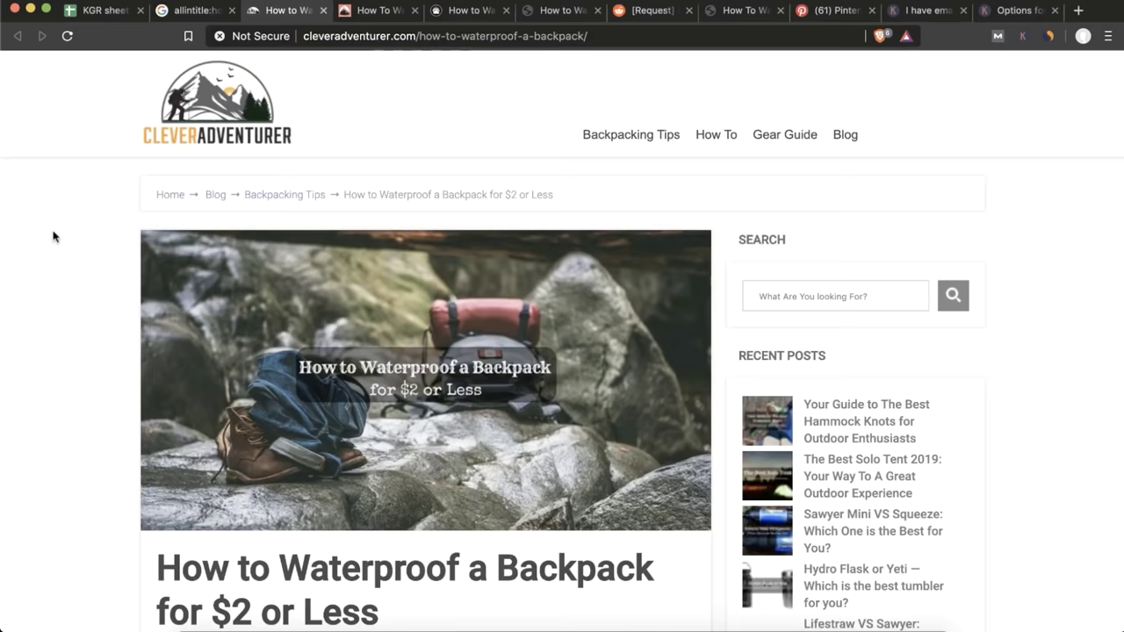
{"action": "left_click", "coordinate": [1049, 36]}
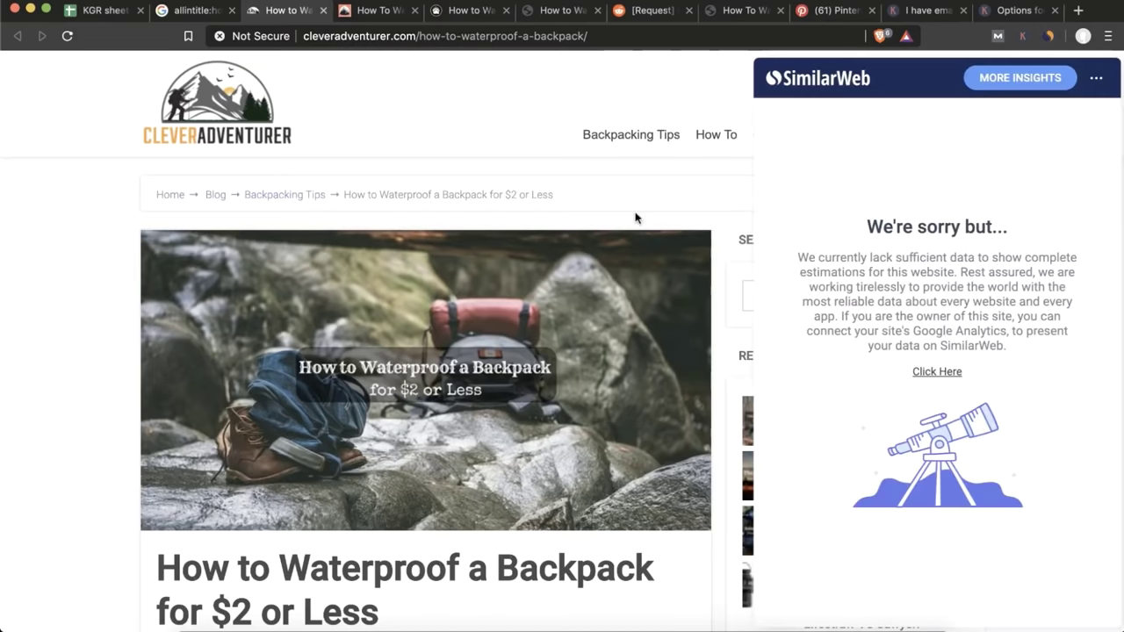
{"action": "left_click", "coordinate": [333, 221]}
- Look through the Clever Adventurer waterproofing article and open its related post on how to pack an external frame backpack
{"action": "scroll", "coordinate": [278, 219], "scroll_direction": "down", "scroll_amount": 10}
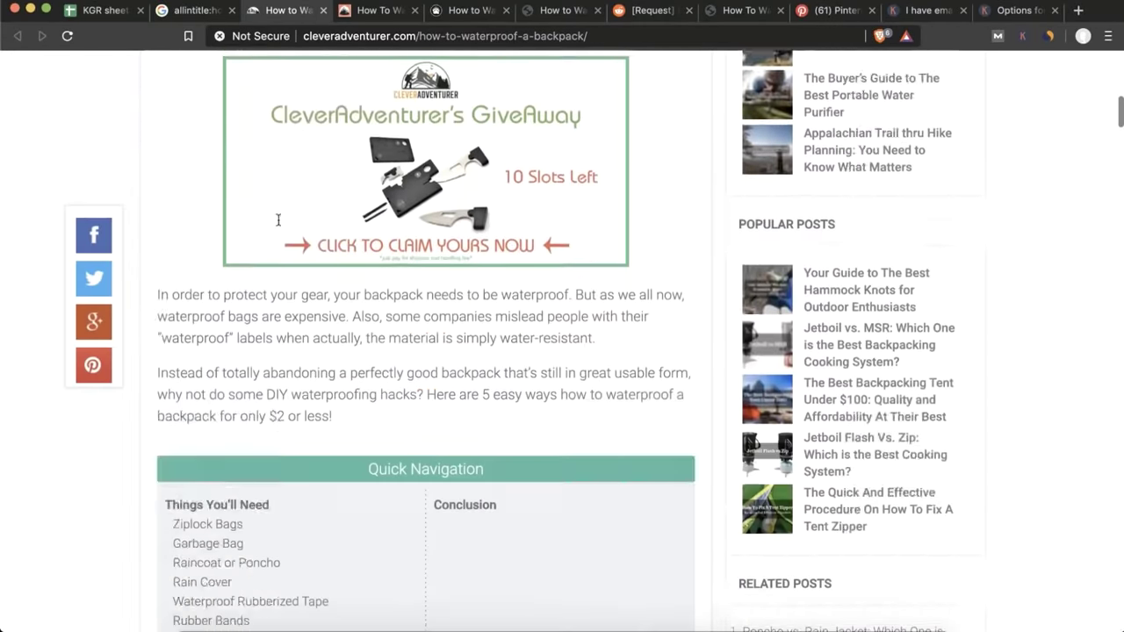
{"action": "scroll", "coordinate": [278, 219], "scroll_direction": "down", "scroll_amount": 20}
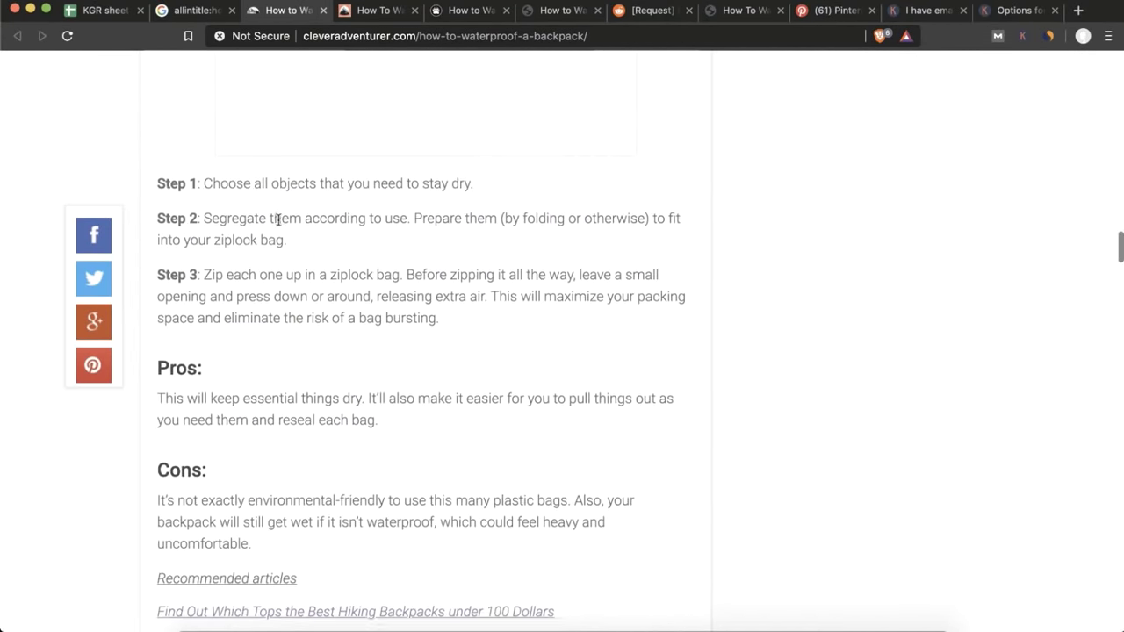
{"action": "scroll", "coordinate": [278, 220], "scroll_direction": "down", "scroll_amount": 15}
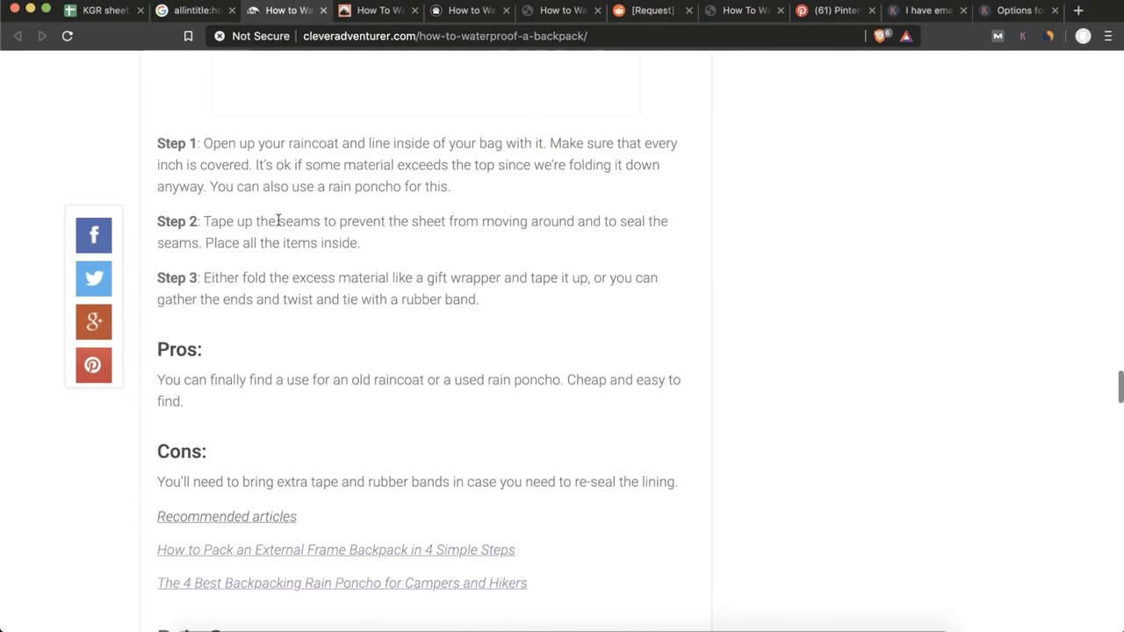
{"action": "scroll", "coordinate": [277, 220], "scroll_direction": "down", "scroll_amount": 6}
{"action": "scroll", "coordinate": [278, 226], "scroll_direction": "up", "scroll_amount": 5}
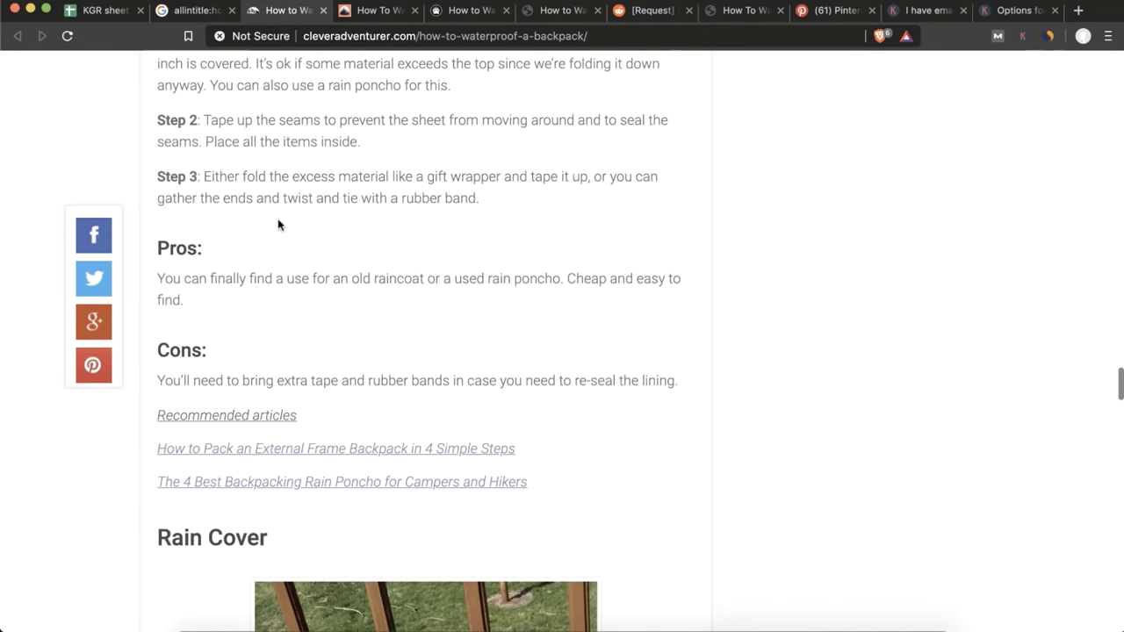
{"action": "scroll", "coordinate": [278, 221], "scroll_direction": "up", "scroll_amount": 5}
{"action": "scroll", "coordinate": [278, 220], "scroll_direction": "down", "scroll_amount": 20}
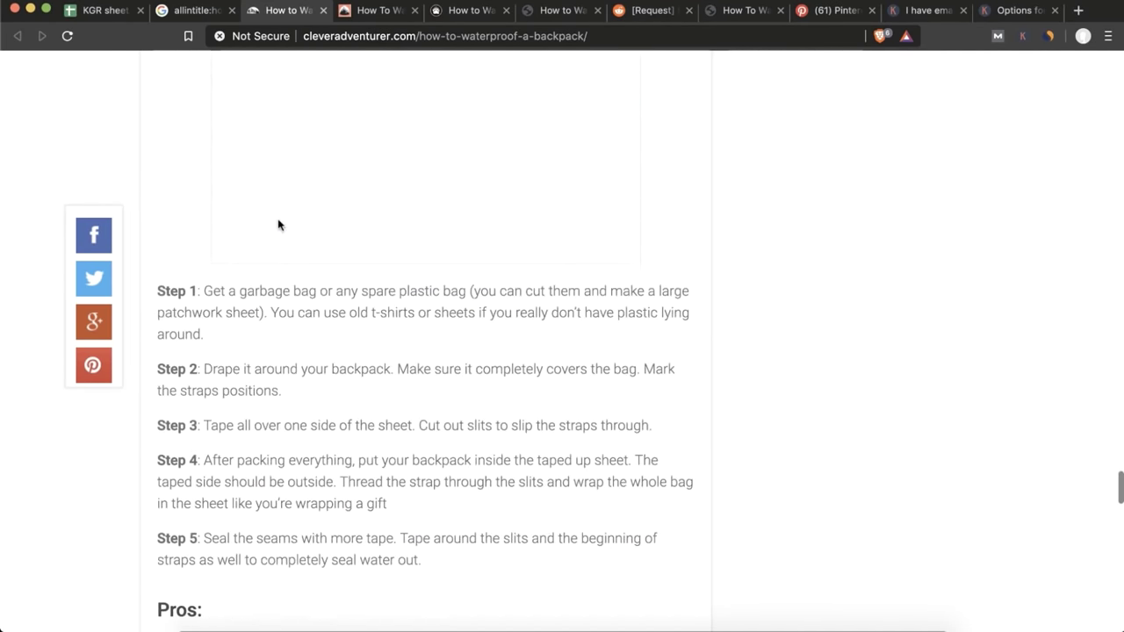
{"action": "scroll", "coordinate": [277, 225], "scroll_direction": "down", "scroll_amount": 15}
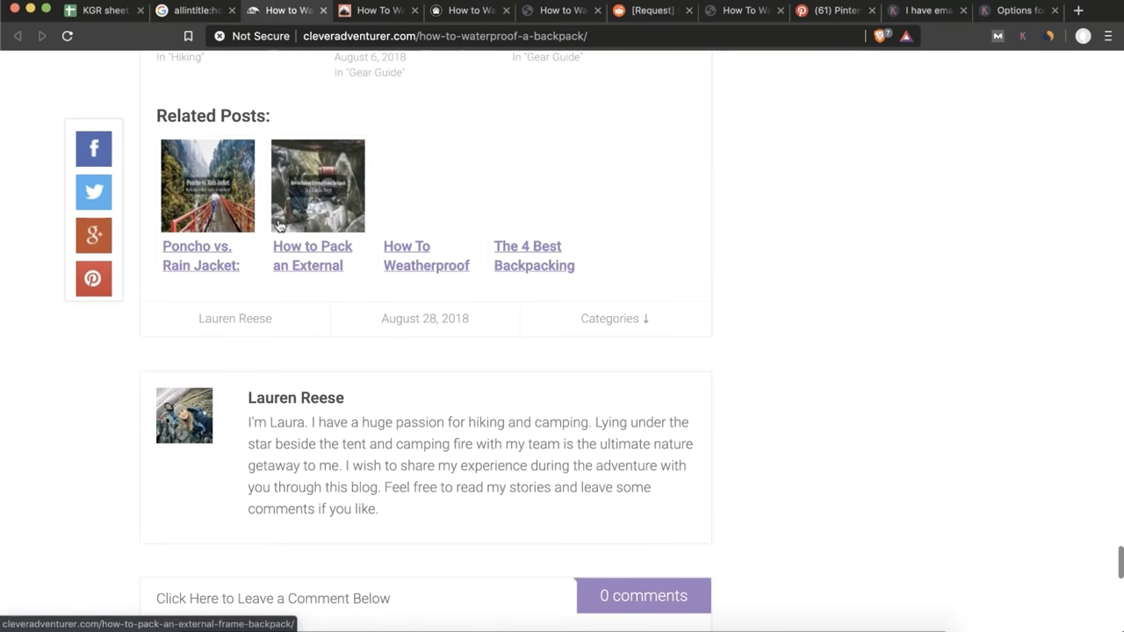
{"action": "left_click", "coordinate": [367, 254]}
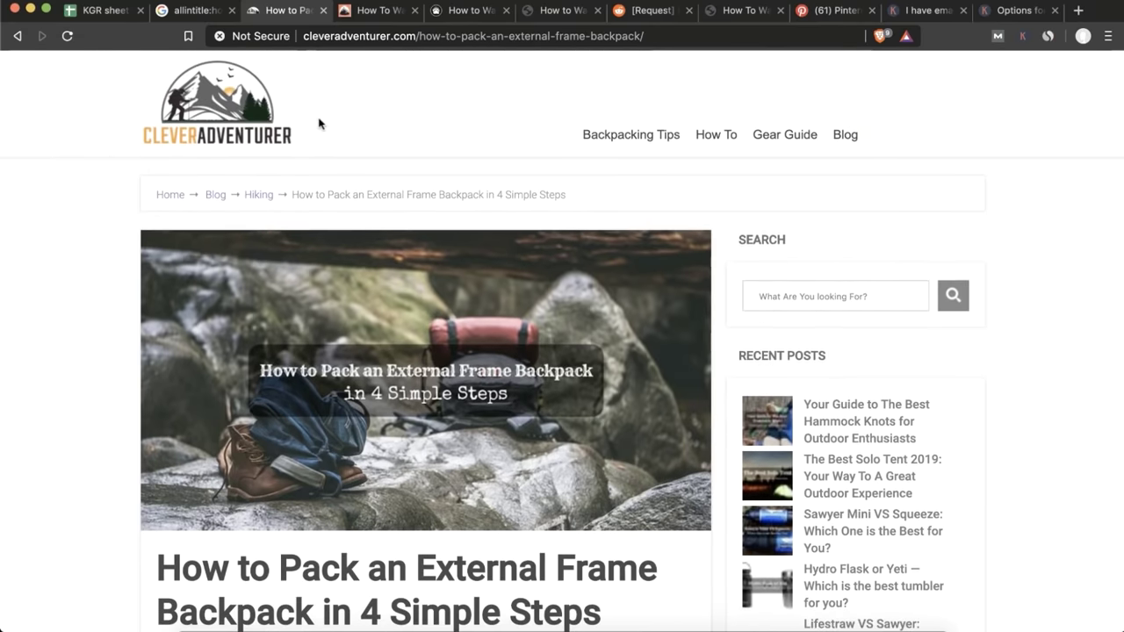
- Close the external frame backpack post and look through Cool Hiking Gear's article on waterproofing a backpack
{"action": "left_click", "coordinate": [323, 10]}
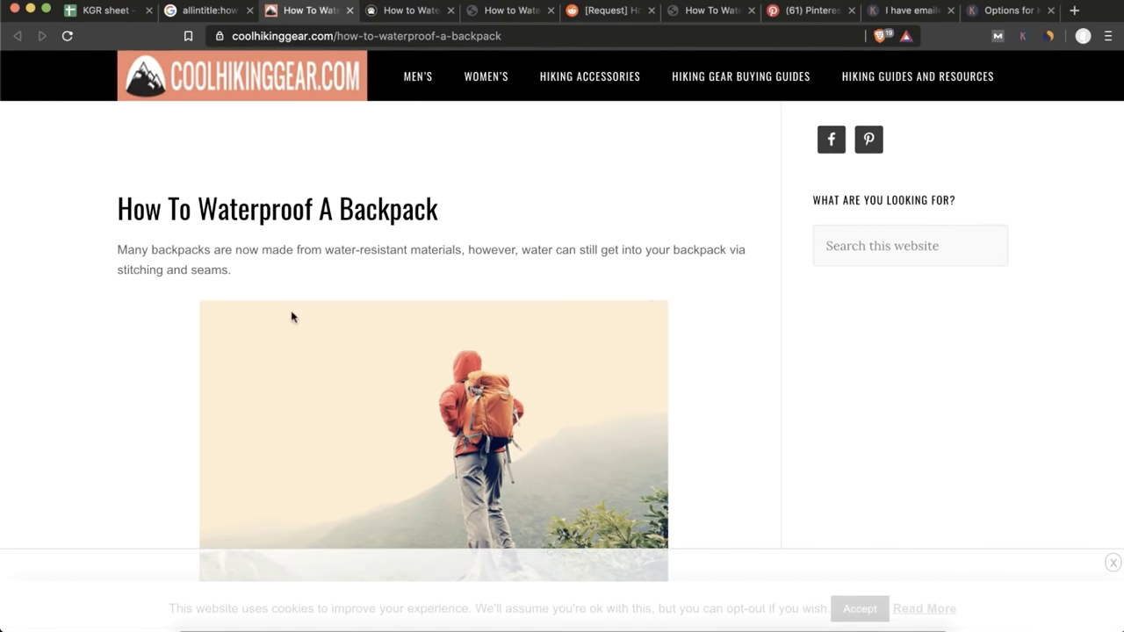
{"action": "scroll", "coordinate": [302, 246], "scroll_direction": "down", "scroll_amount": 10}
{"action": "scroll", "coordinate": [302, 248], "scroll_direction": "down", "scroll_amount": 20}
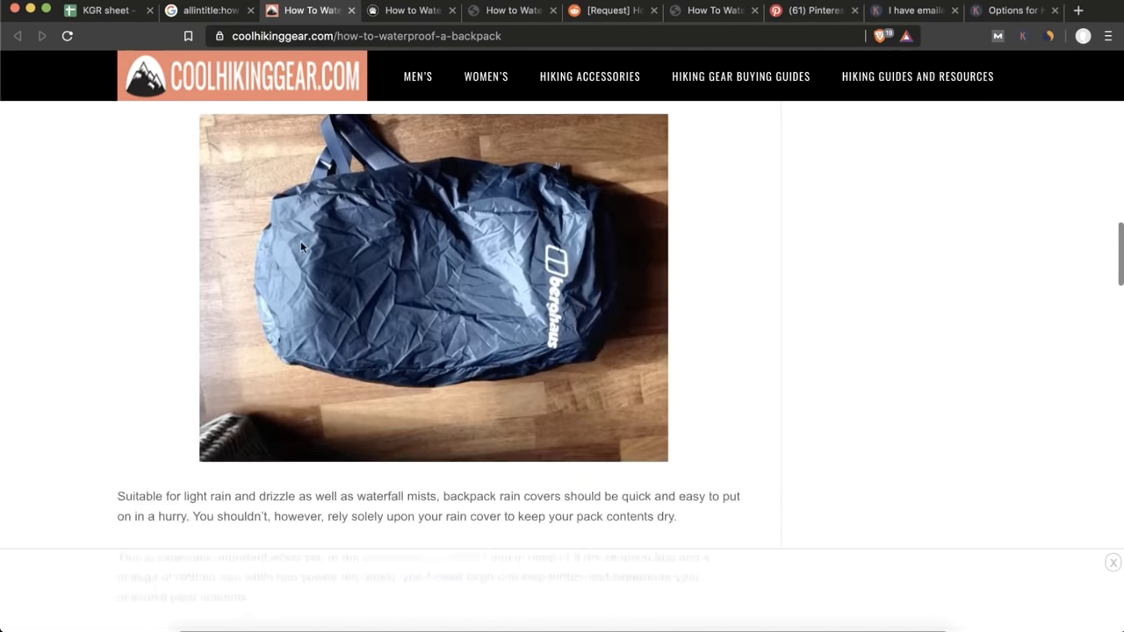
{"action": "scroll", "coordinate": [302, 248], "scroll_direction": "down", "scroll_amount": 5}
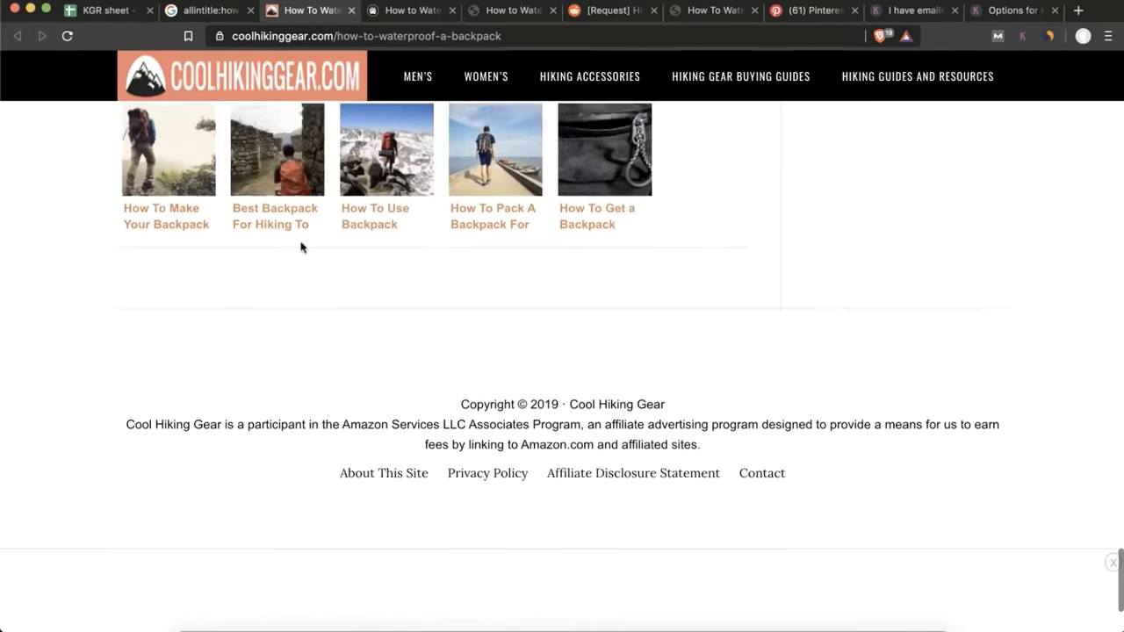
{"action": "scroll", "coordinate": [302, 247], "scroll_direction": "up", "scroll_amount": 15}
{"action": "scroll", "coordinate": [301, 247], "scroll_direction": "up", "scroll_amount": 10}
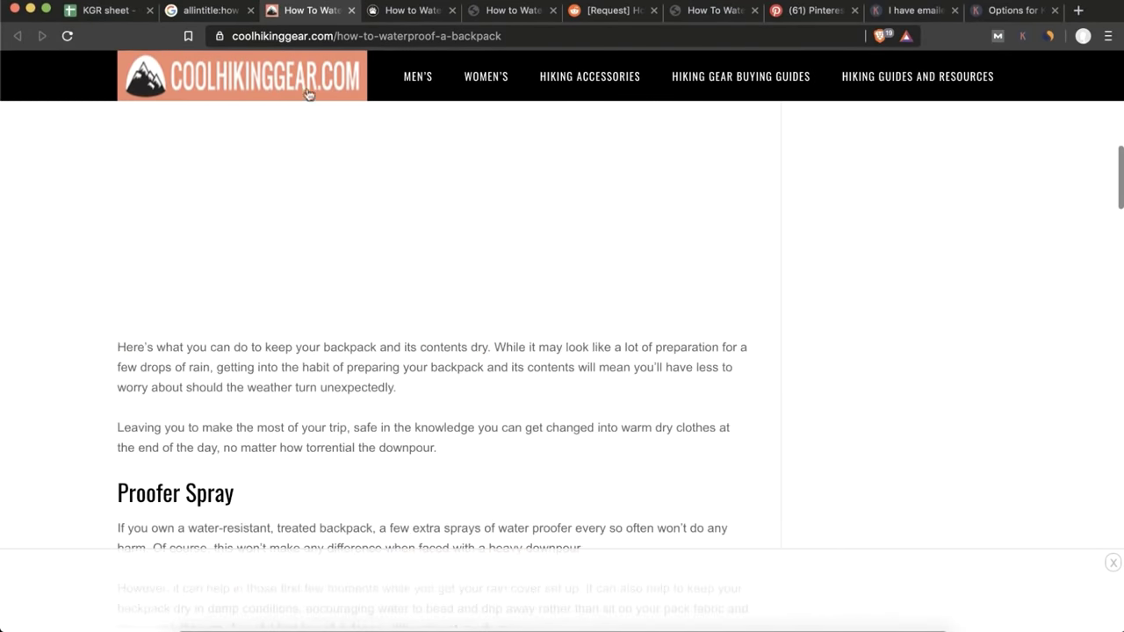
- Close the Cool Hiking Gear article and examine the length and content of Wilderness Mastery's backpack waterproofing article
{"action": "left_click", "coordinate": [353, 11]}
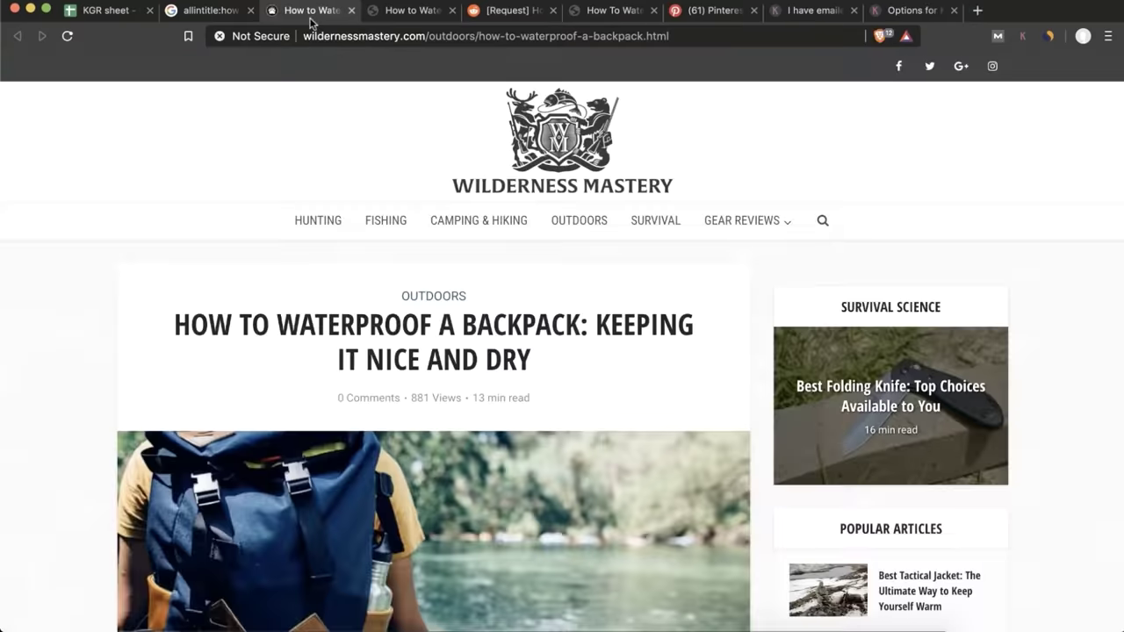
{"action": "scroll", "coordinate": [430, 251], "scroll_direction": "down", "scroll_amount": 1}
{"action": "scroll", "coordinate": [430, 251], "scroll_direction": "down", "scroll_amount": 15}
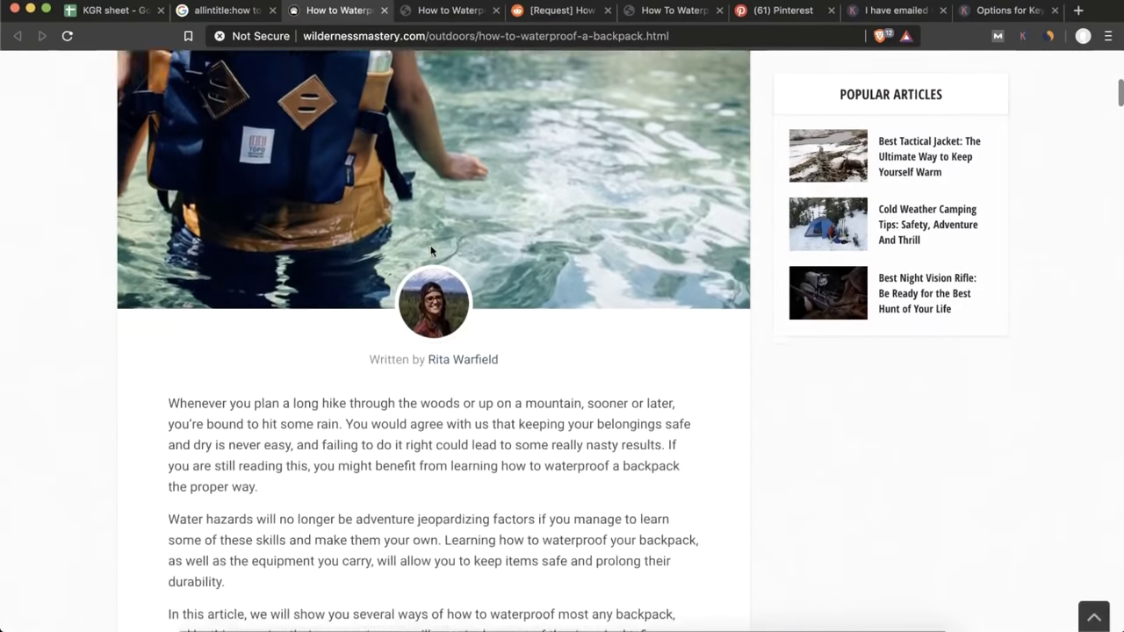
{"action": "scroll", "coordinate": [430, 250], "scroll_direction": "down", "scroll_amount": 20}
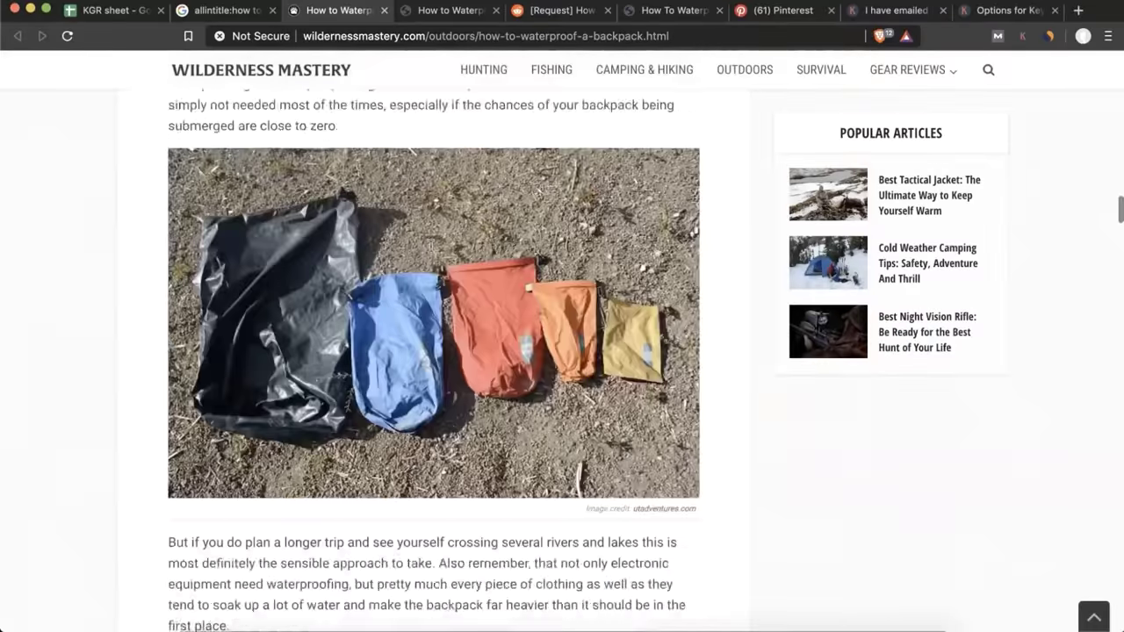
{"action": "scroll", "coordinate": [430, 250], "scroll_direction": "down", "scroll_amount": 20}
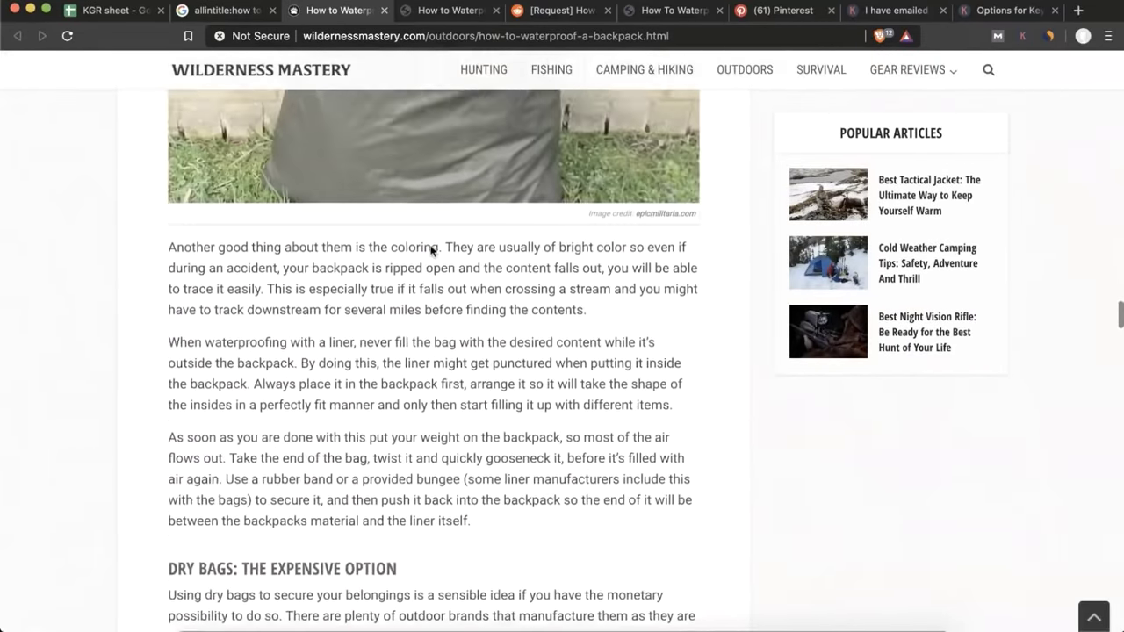
{"action": "scroll", "coordinate": [430, 250], "scroll_direction": "down", "scroll_amount": 20}
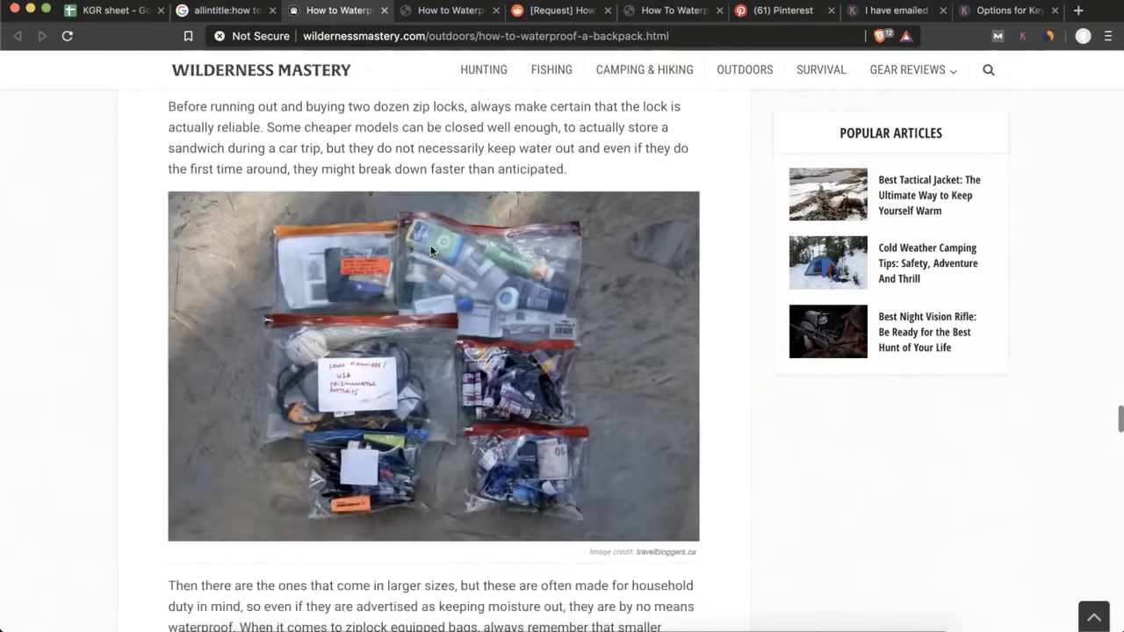
- Check wildernessmastery.com's traffic data with the SimilarWeb extension
{"action": "left_click", "coordinate": [1048, 33]}
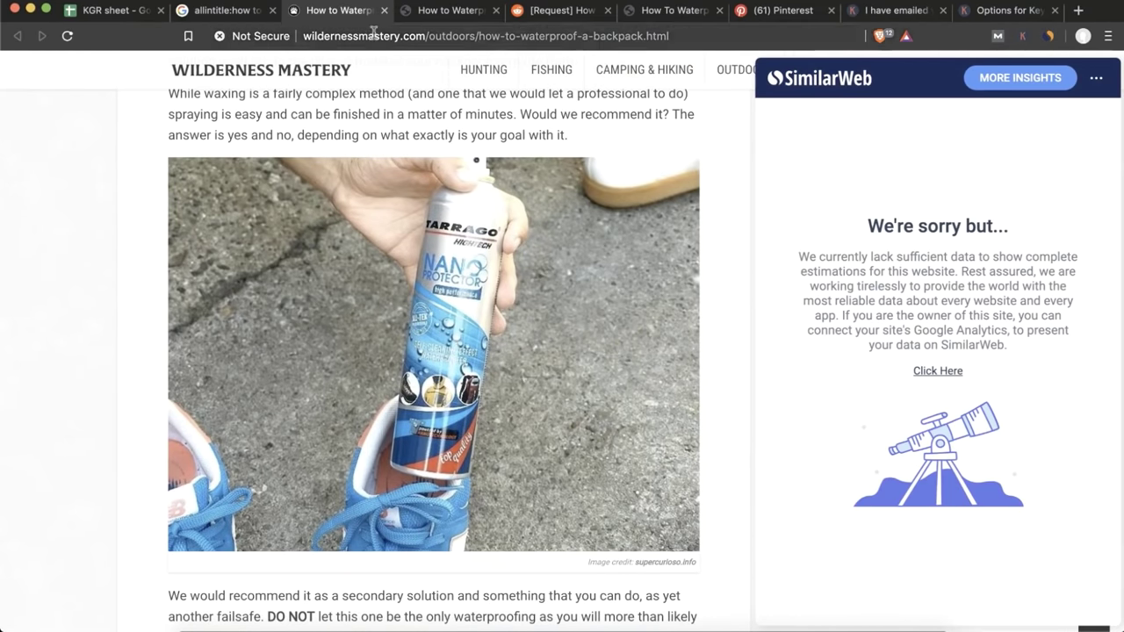
{"action": "left_click", "coordinate": [67, 37]}
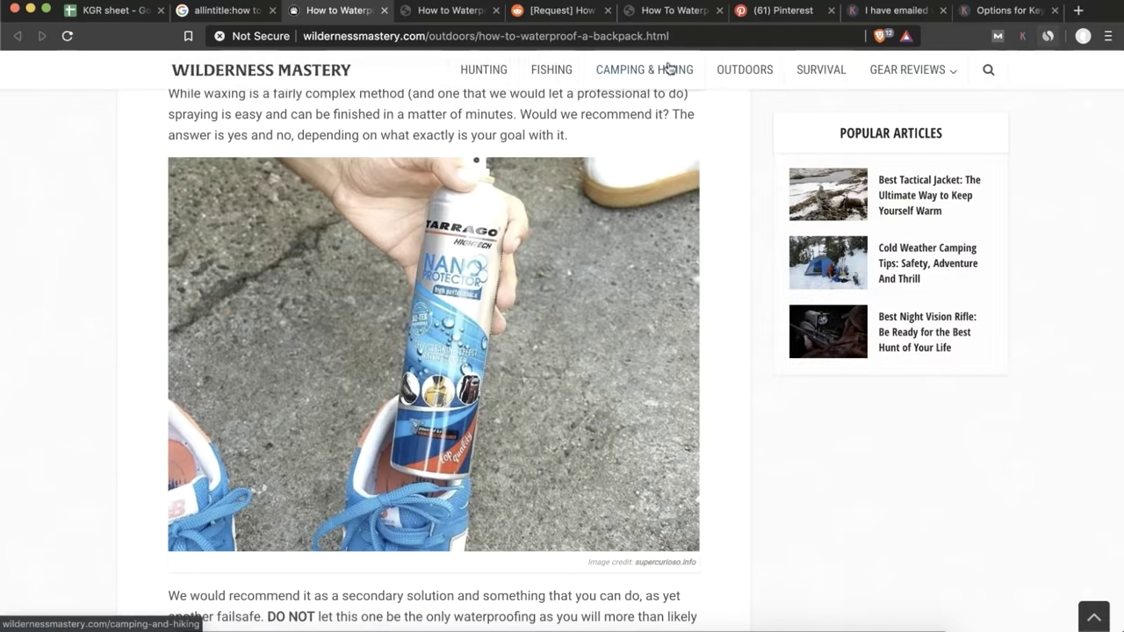
{"action": "left_click", "coordinate": [1047, 35]}
- Close the Wilderness Mastery article and look through Camping Rail's article on waterproofing a backpack for cheap
{"action": "left_click", "coordinate": [384, 10]}
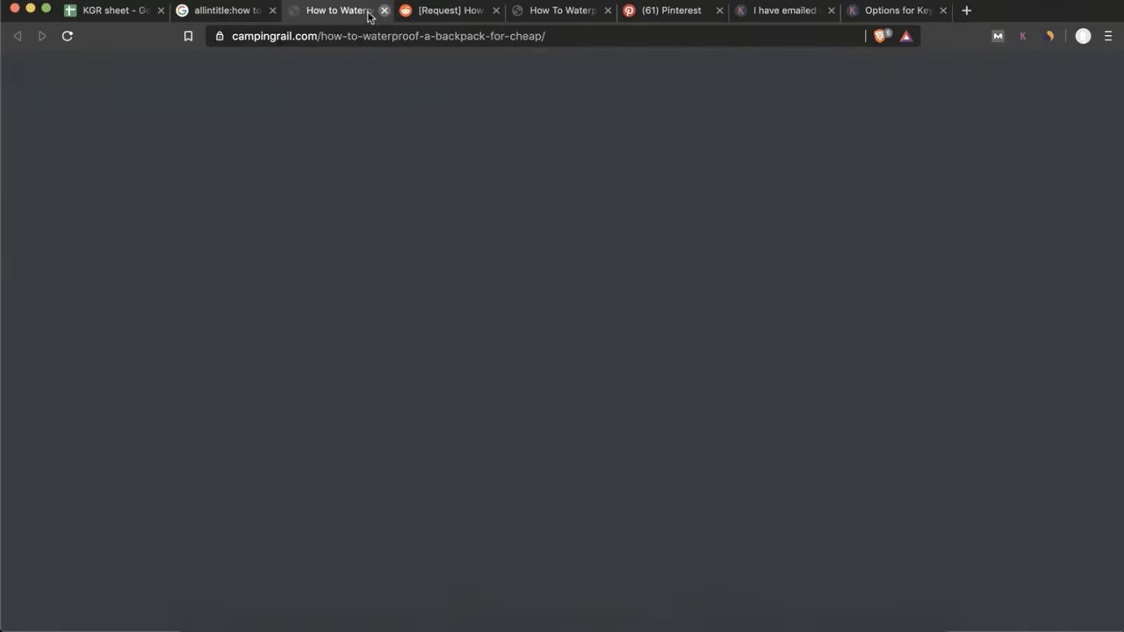
{"action": "scroll", "coordinate": [383, 206], "scroll_direction": "down", "scroll_amount": 15}
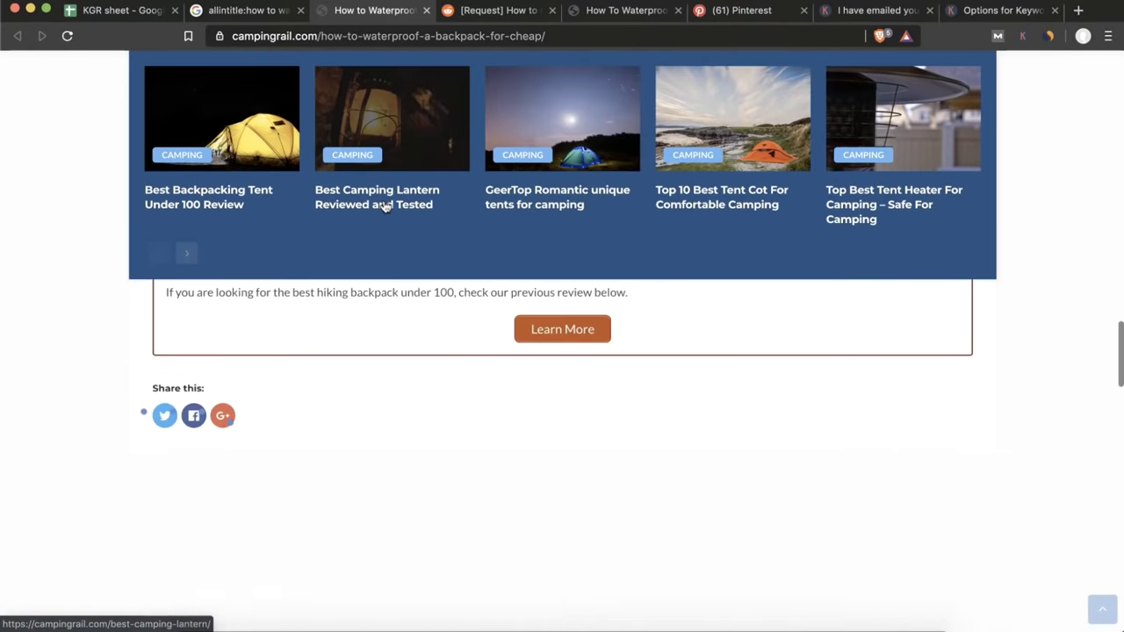
{"action": "scroll", "coordinate": [462, 364], "scroll_direction": "down", "scroll_amount": 8}
{"action": "scroll", "coordinate": [462, 363], "scroll_direction": "up", "scroll_amount": 20}
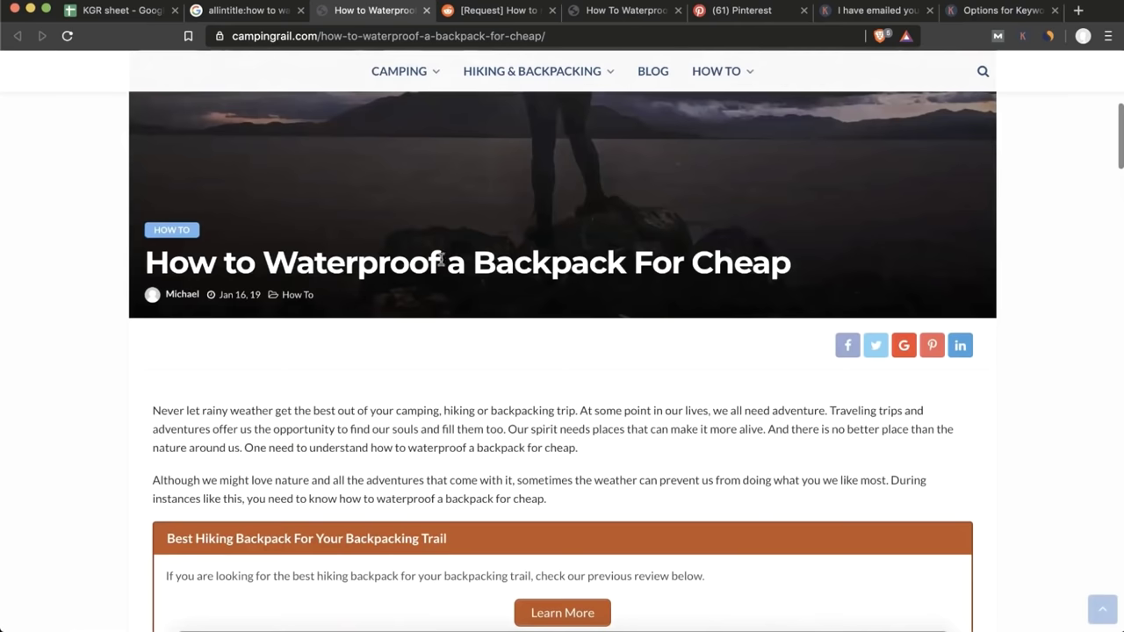
- Close the Camping Rail article and the Reddit thread, and look through Crazy Backpacks' waterproofing article
{"action": "left_click", "coordinate": [426, 9]}
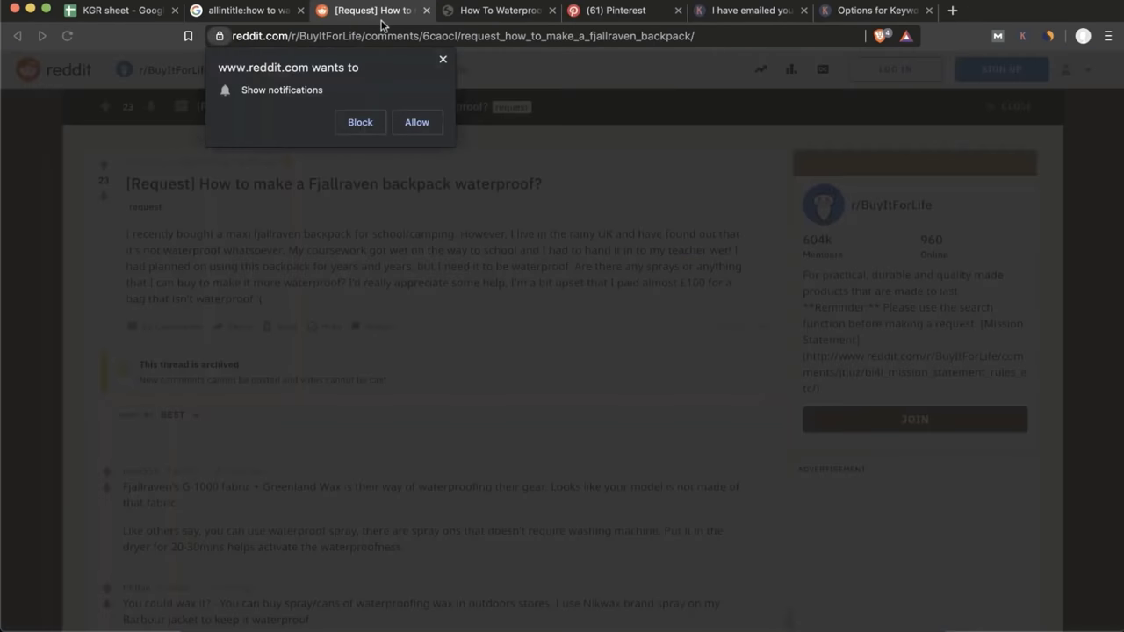
{"action": "key", "text": "super+w"}
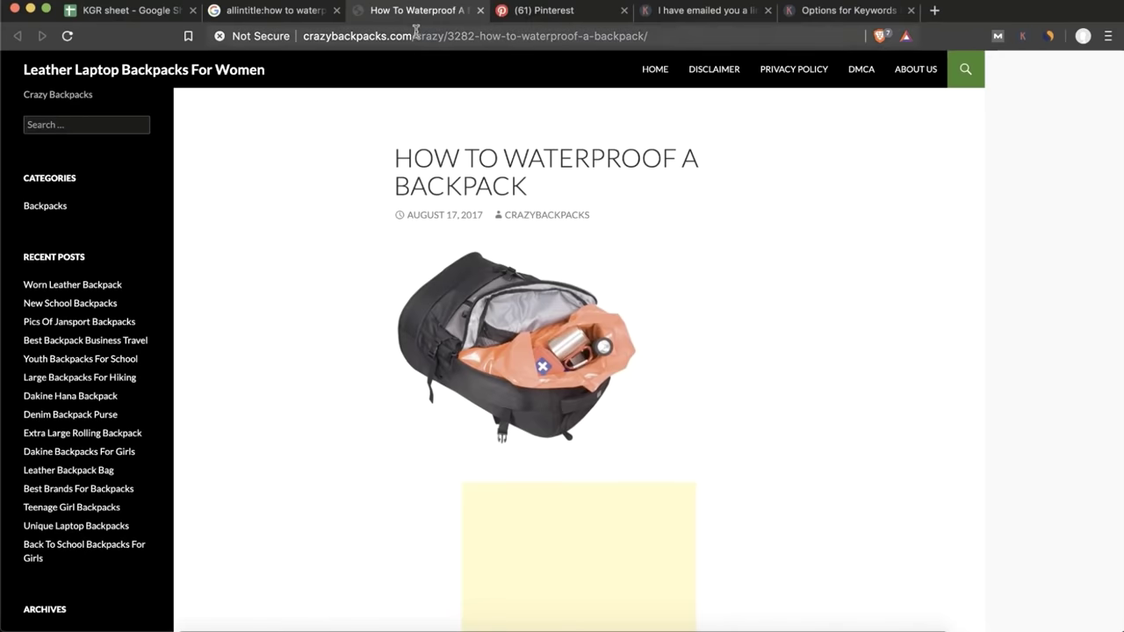
{"action": "scroll", "coordinate": [502, 226], "scroll_direction": "down", "scroll_amount": 20}
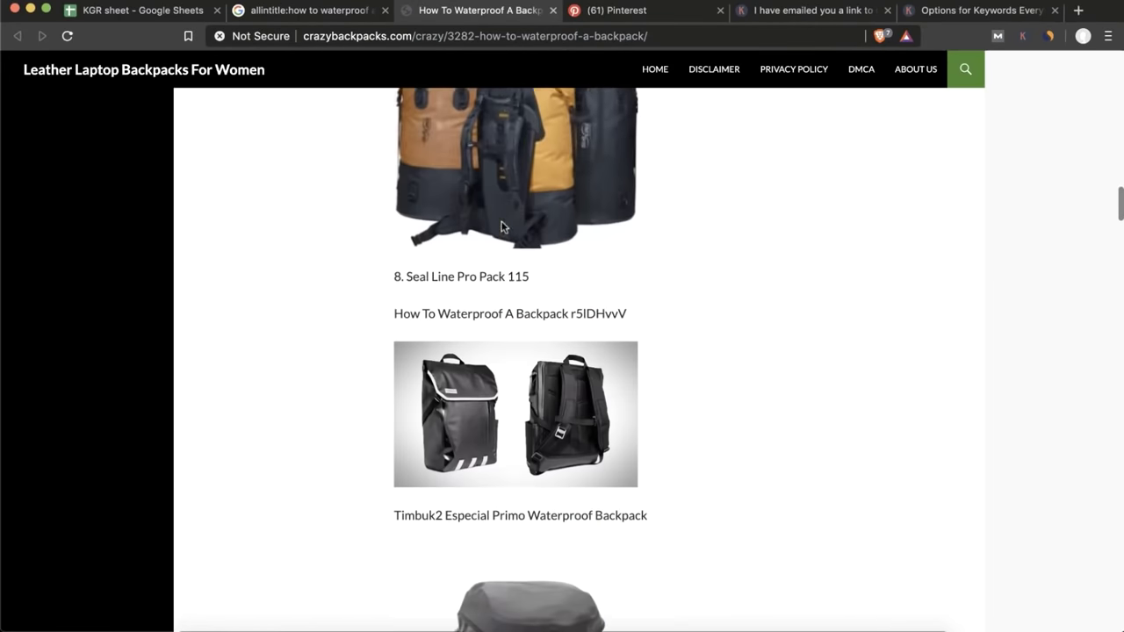
{"action": "scroll", "coordinate": [502, 227], "scroll_direction": "down", "scroll_amount": 20}
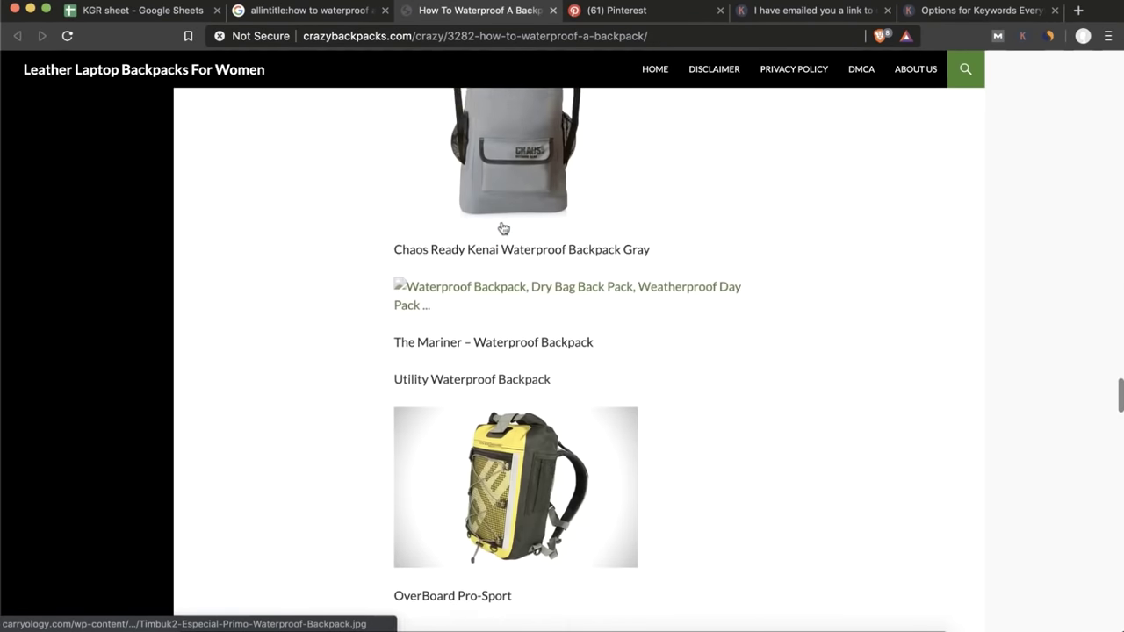
- Close the Crazy Backpacks article and the Pinterest pin, returning to the allintitle search results
{"action": "left_click", "coordinate": [553, 10]}
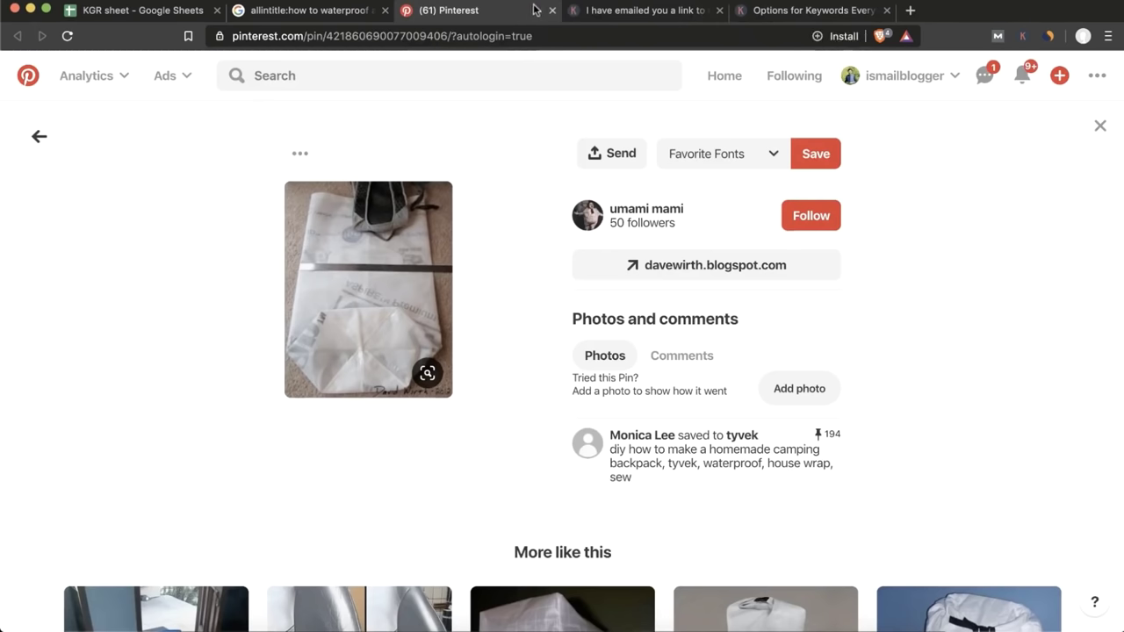
{"action": "left_click", "coordinate": [328, 13]}
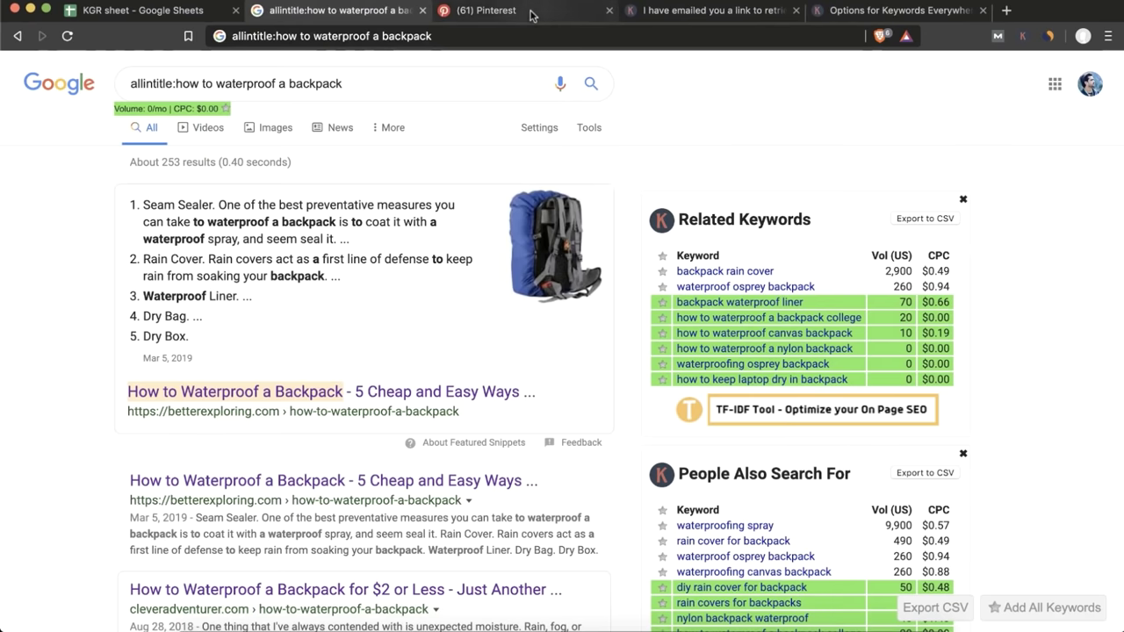
{"action": "left_click", "coordinate": [610, 10]}
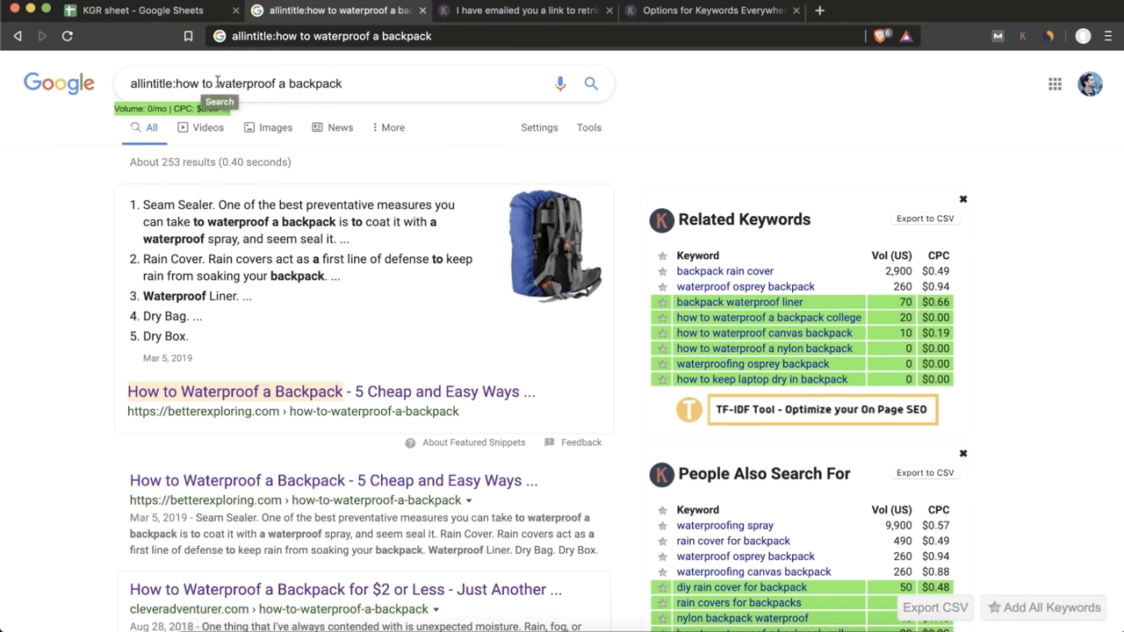
- Reduce the Google query to "backpack" and view the autocomplete suggestions for "b backpack", "c backpack" and "c backpacks"
{"action": "left_click_drag", "start_coordinate": [289, 84], "coordinate": [3, 8]}
{"action": "key", "text": "BackSpace"}
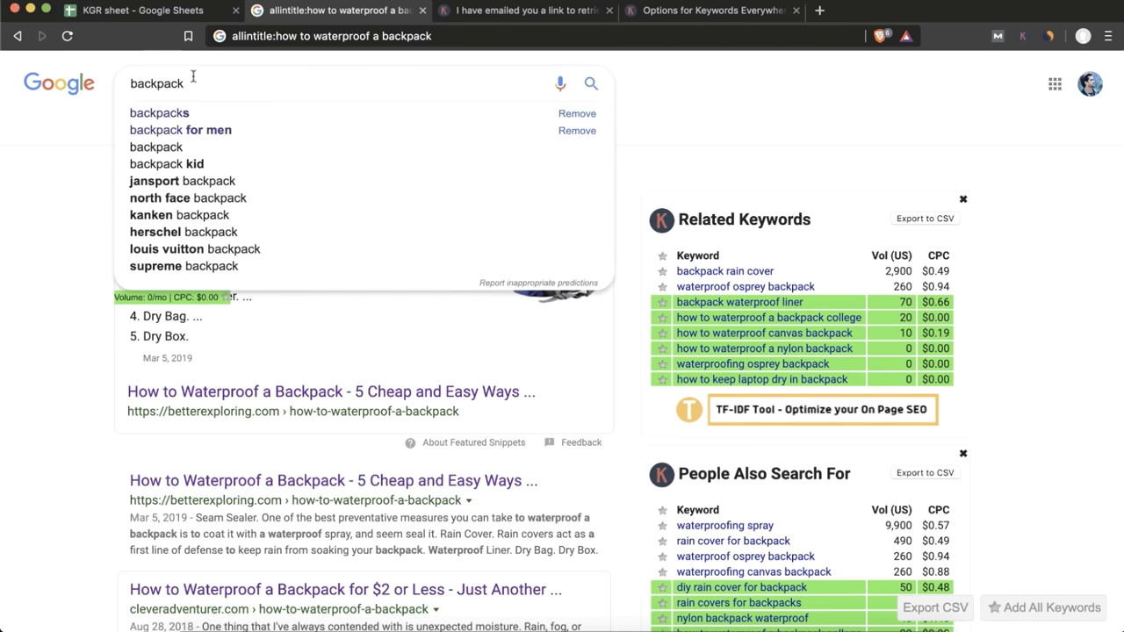
{"action": "left_click", "coordinate": [131, 84]}
{"action": "type", "text": "b"}
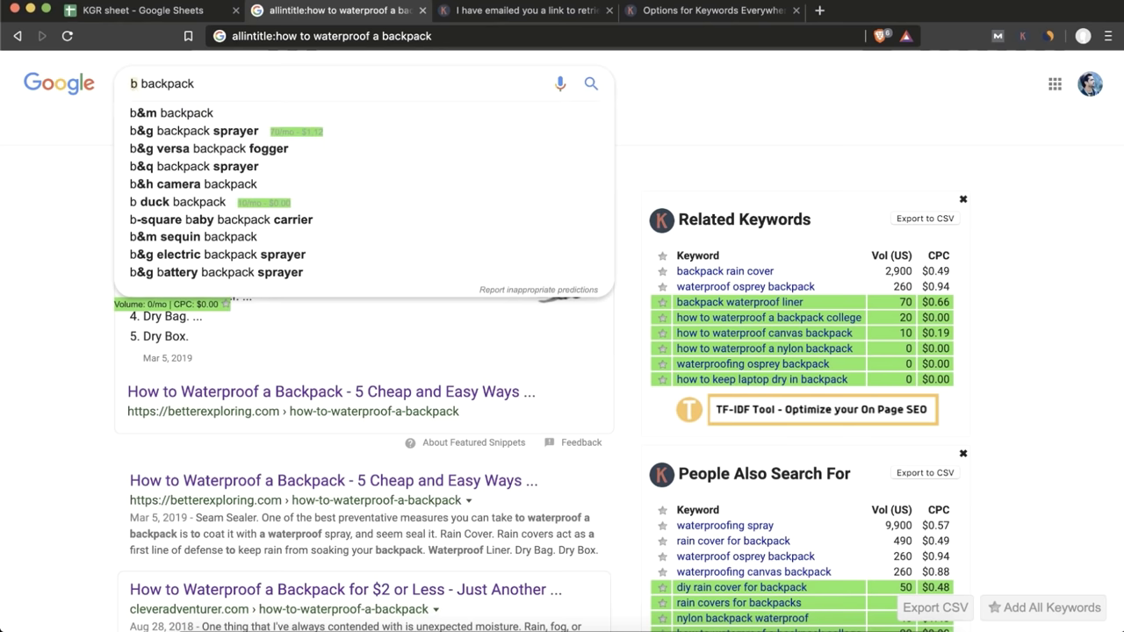
{"action": "key", "text": "BackSpace"}
{"action": "key", "text": "BackSpace"}
{"action": "type", "text": "c "}
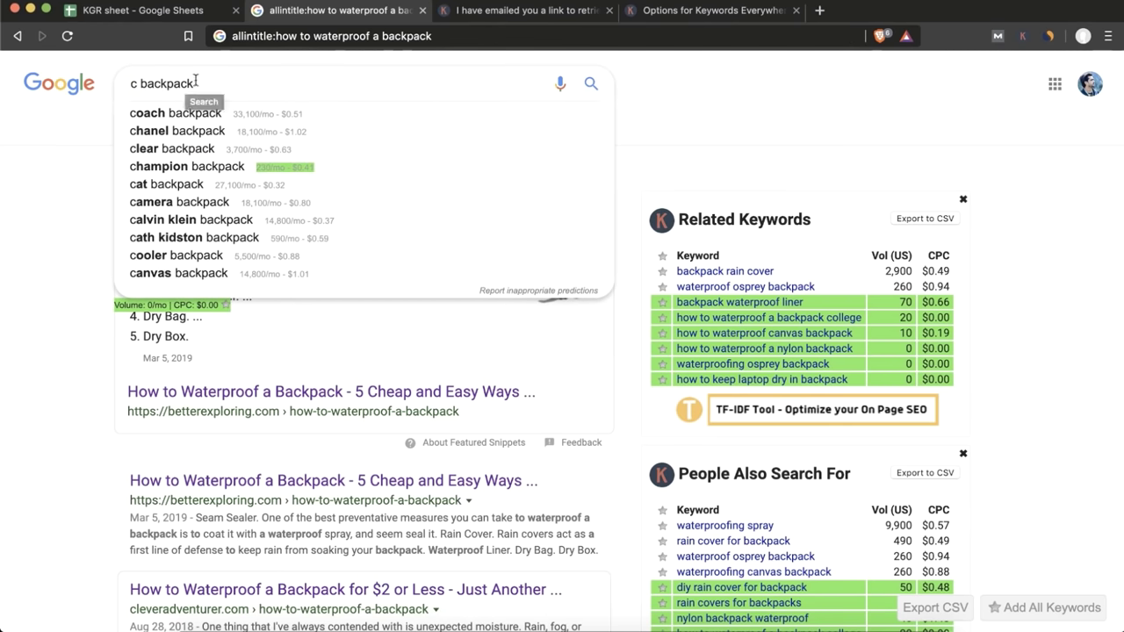
{"action": "type", "text": "s"}
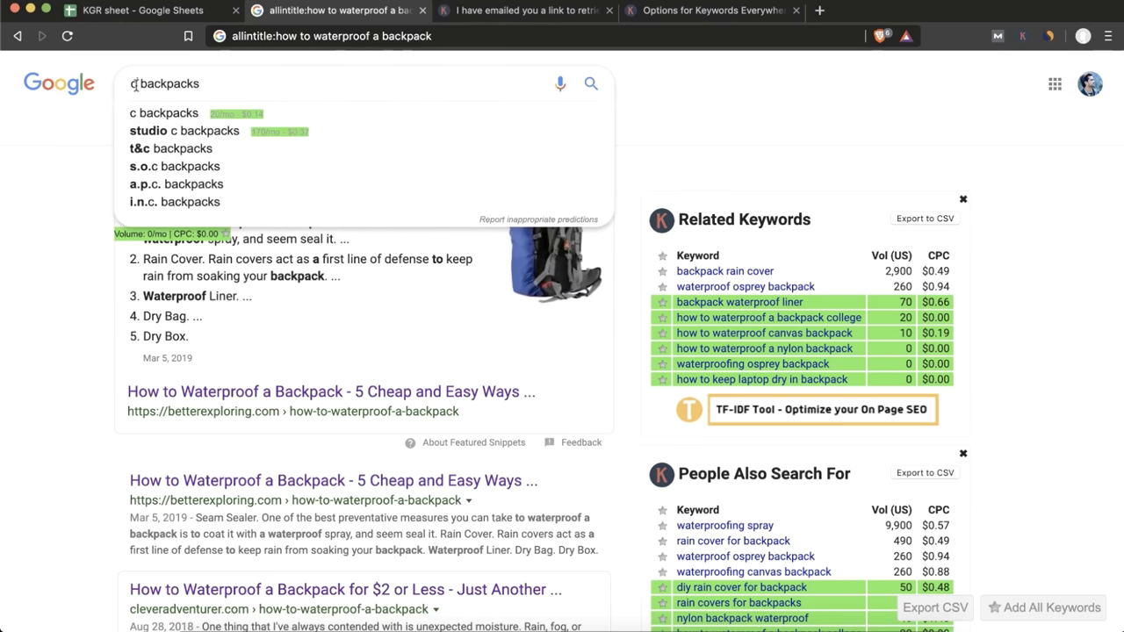
- Compare the autocomplete suggestions and search volumes for "d backpacks", "e backpacks" and "f backpacks"
{"action": "key", "text": "BackSpace"}
{"action": "type", "text": "d"}
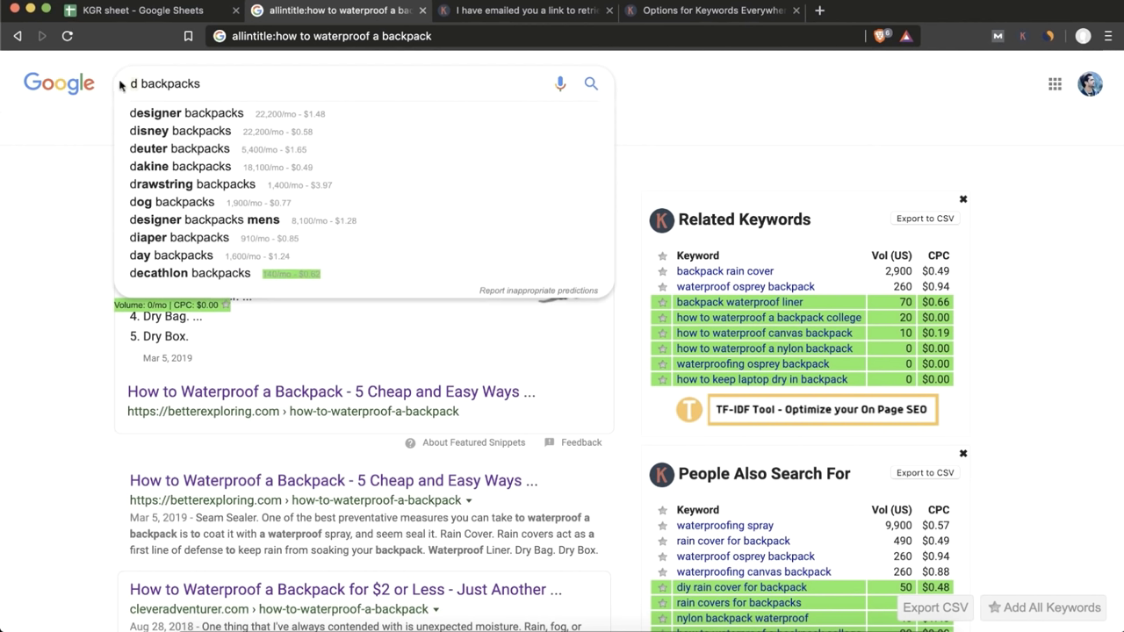
{"action": "key", "text": "BackSpace"}
{"action": "type", "text": "e"}
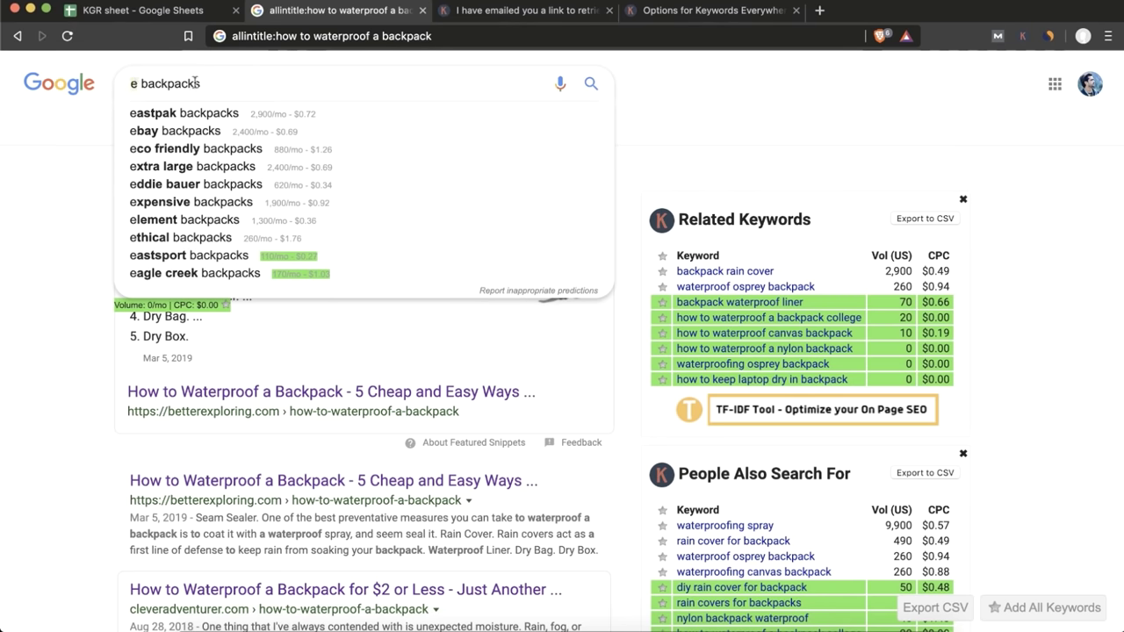
{"action": "key", "text": "BackSpace"}
{"action": "type", "text": "f"}
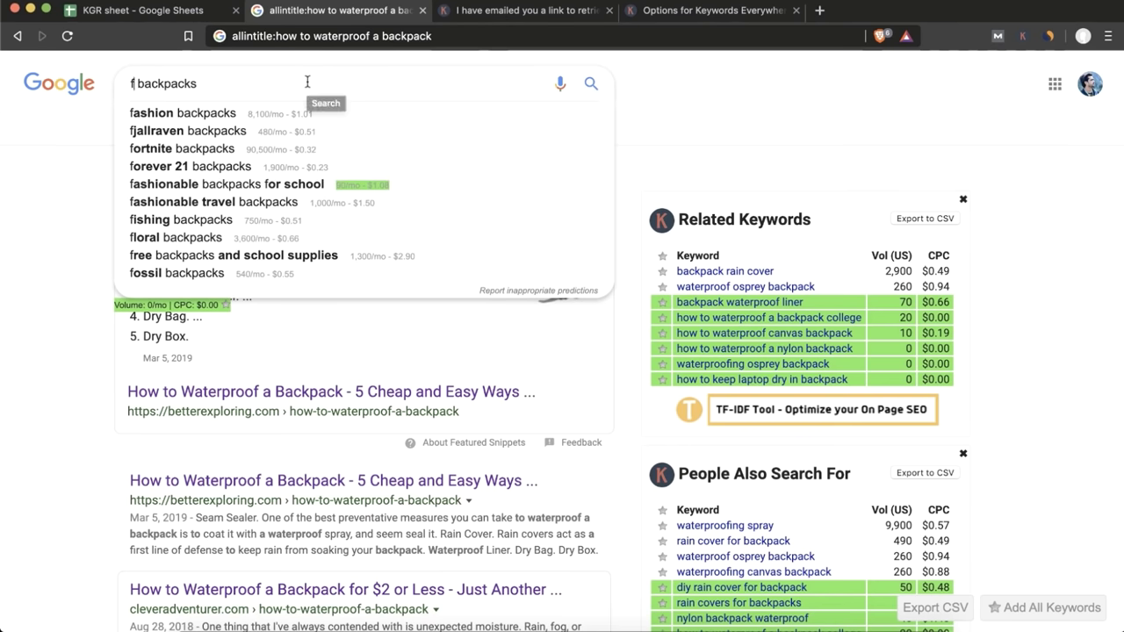
- Search for "fashionable backpacks for school" and enter its search volume of 90 in row 7 of the KGR sheet
{"action": "left_click", "coordinate": [271, 185]}
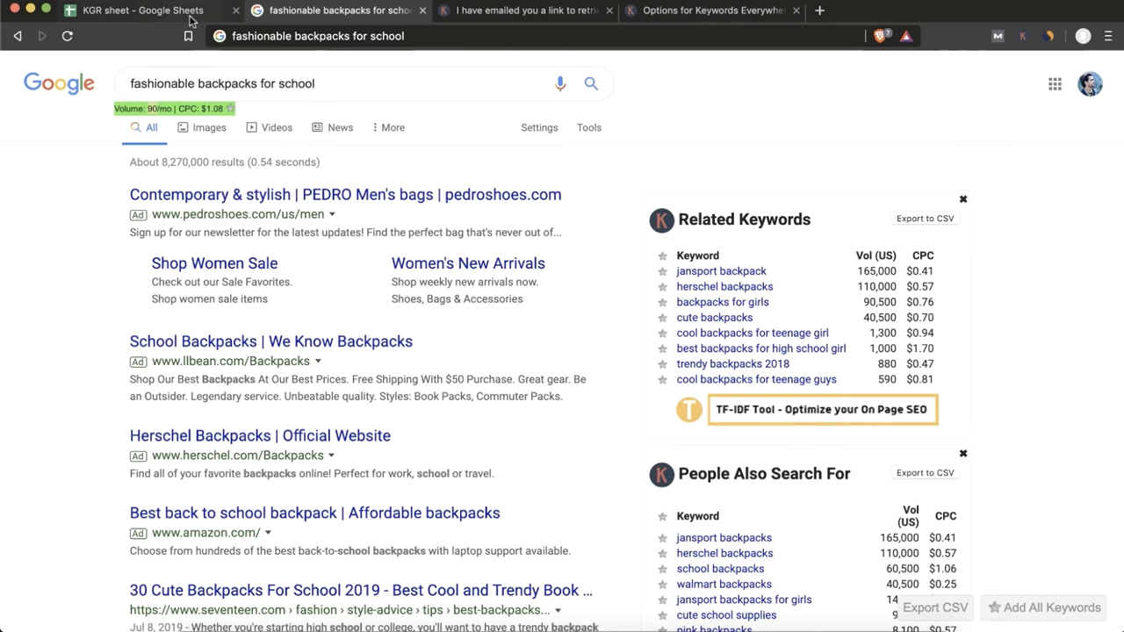
{"action": "left_click", "coordinate": [141, 10]}
{"action": "left_click", "coordinate": [374, 449]}
{"action": "type", "text": "90"}
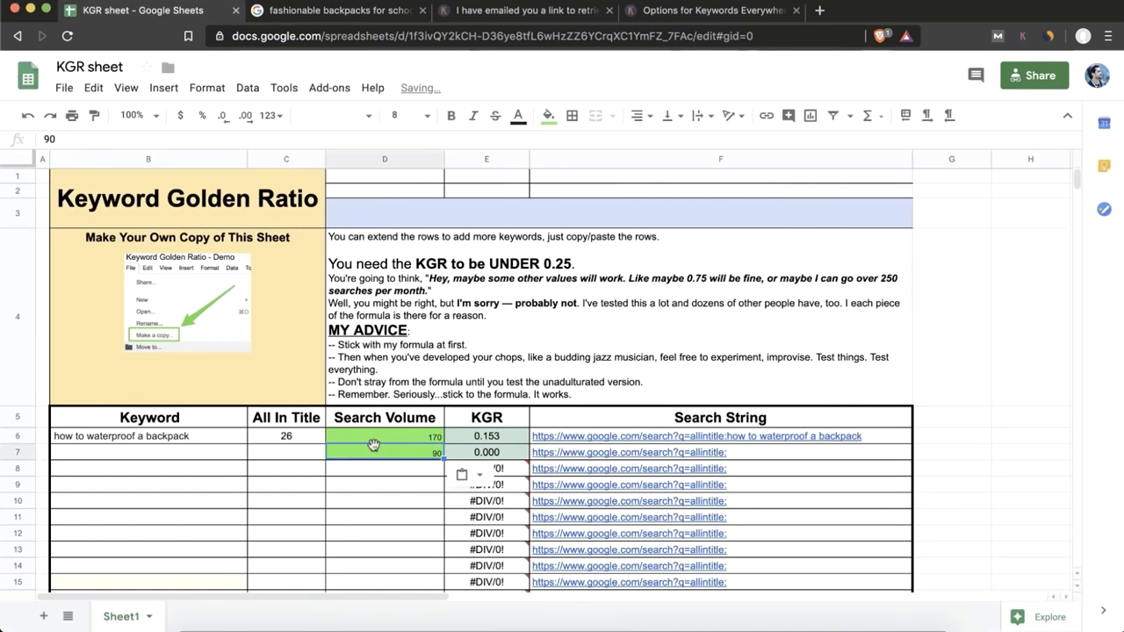
- Search Google for "allintitle:fashionable backpacks for school" and look over the competing results
{"action": "left_click", "coordinate": [338, 10]}
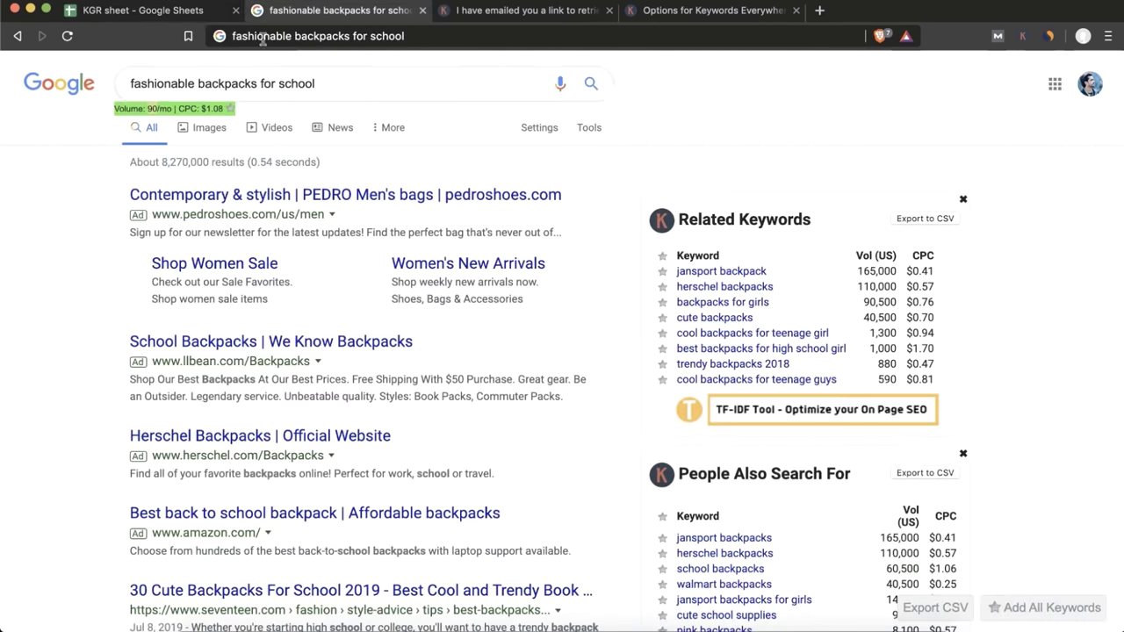
{"action": "left_click", "coordinate": [136, 85]}
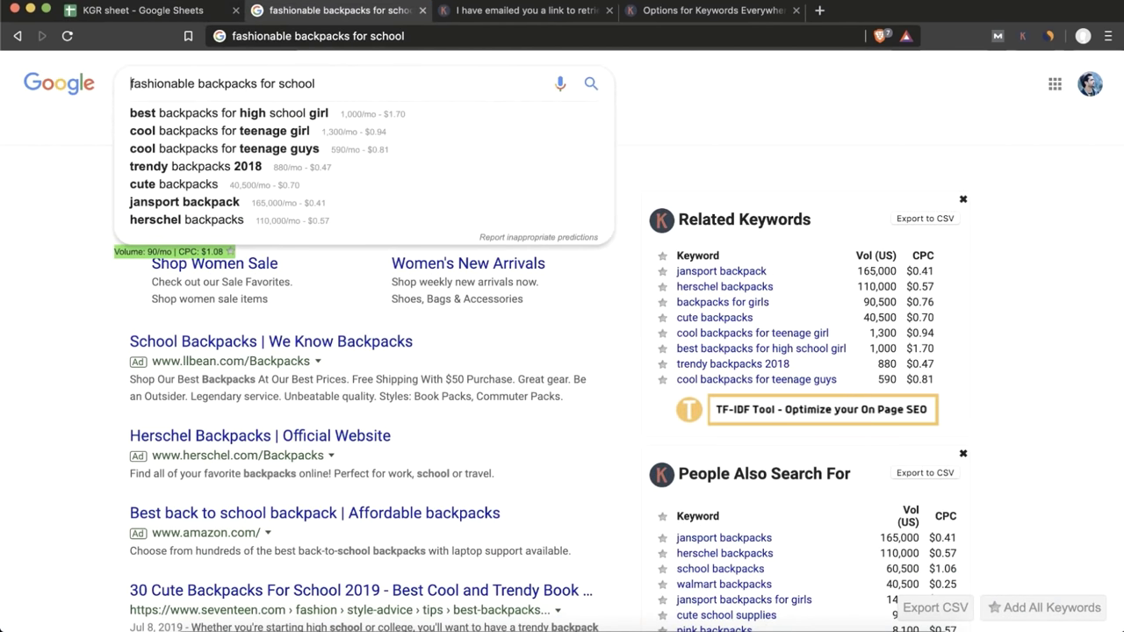
{"action": "type", "text": "allintit"}
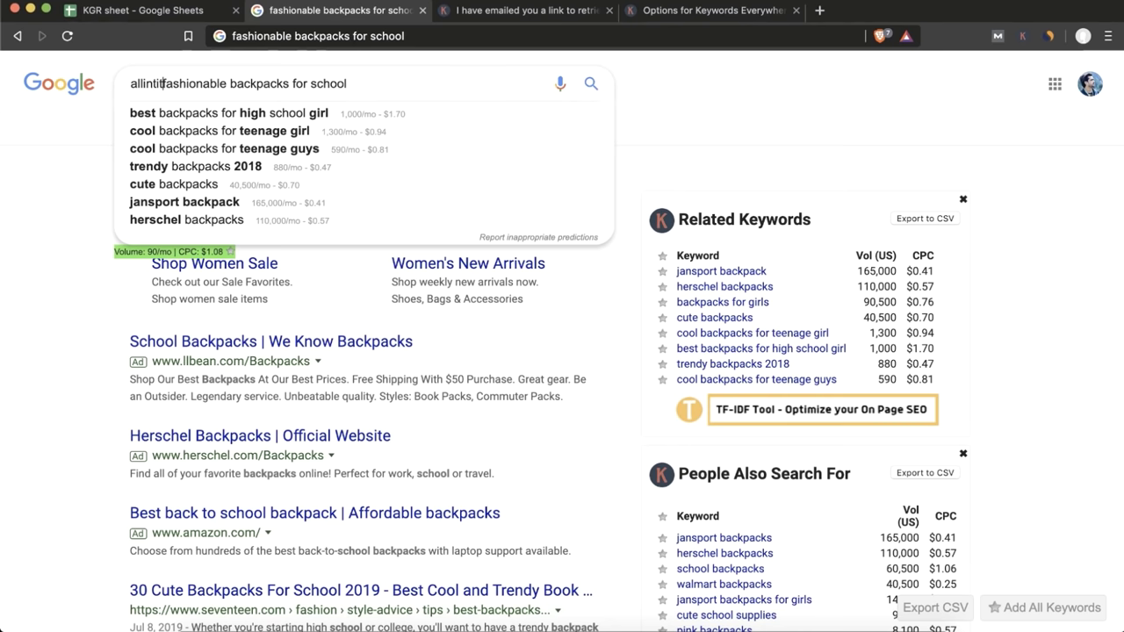
{"action": "type", "text": "le:"}
{"action": "key", "text": "Return"}
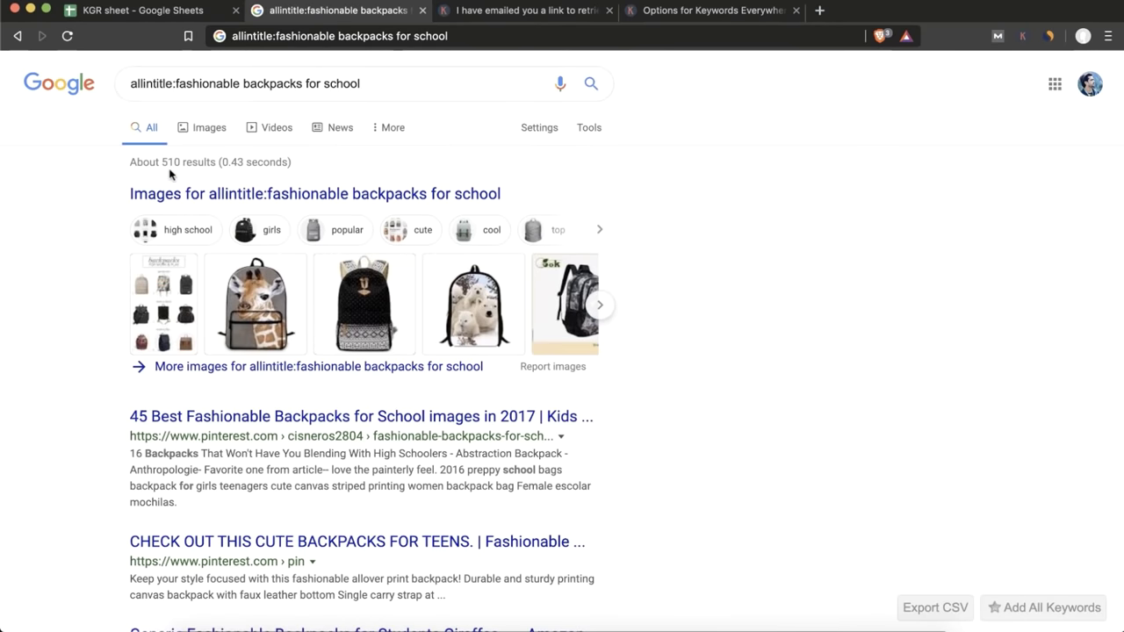
{"action": "scroll", "coordinate": [173, 162], "scroll_direction": "down", "scroll_amount": 3}
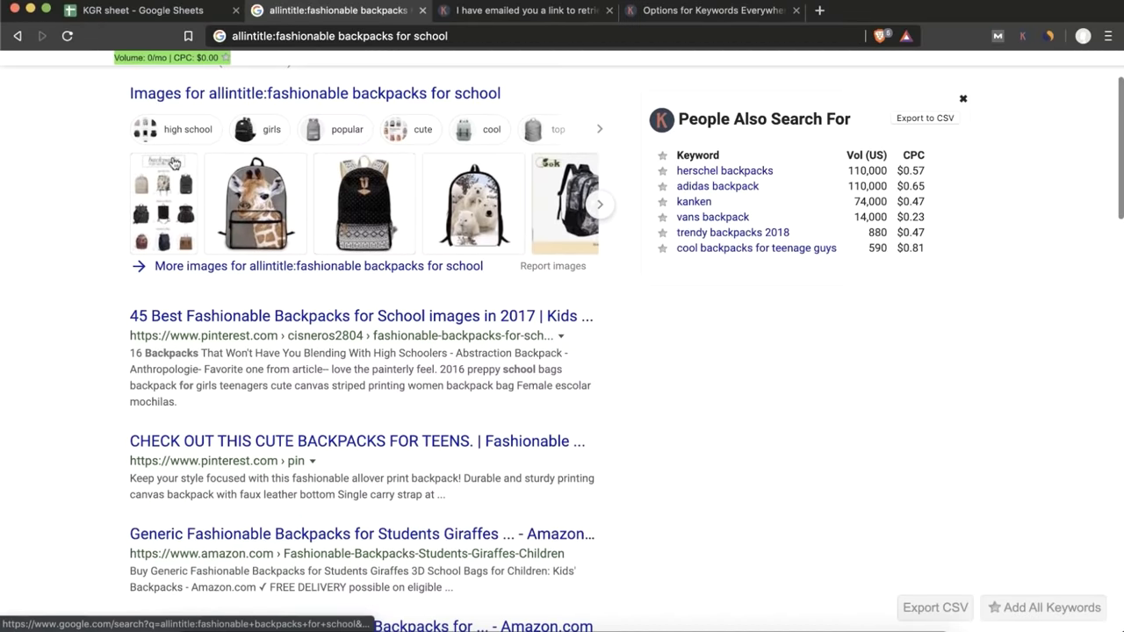
- Look through the allintitle results for "fashionable backpacks for school" and open the second results page
{"action": "scroll", "coordinate": [249, 296], "scroll_direction": "down", "scroll_amount": 8}
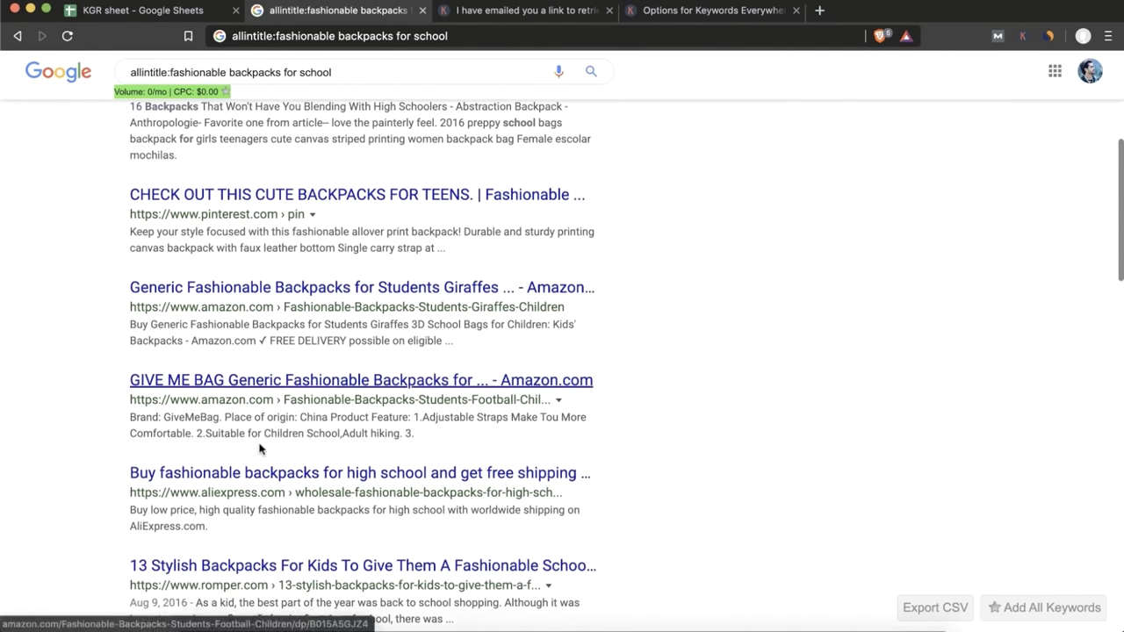
{"action": "scroll", "coordinate": [272, 474], "scroll_direction": "down", "scroll_amount": 6}
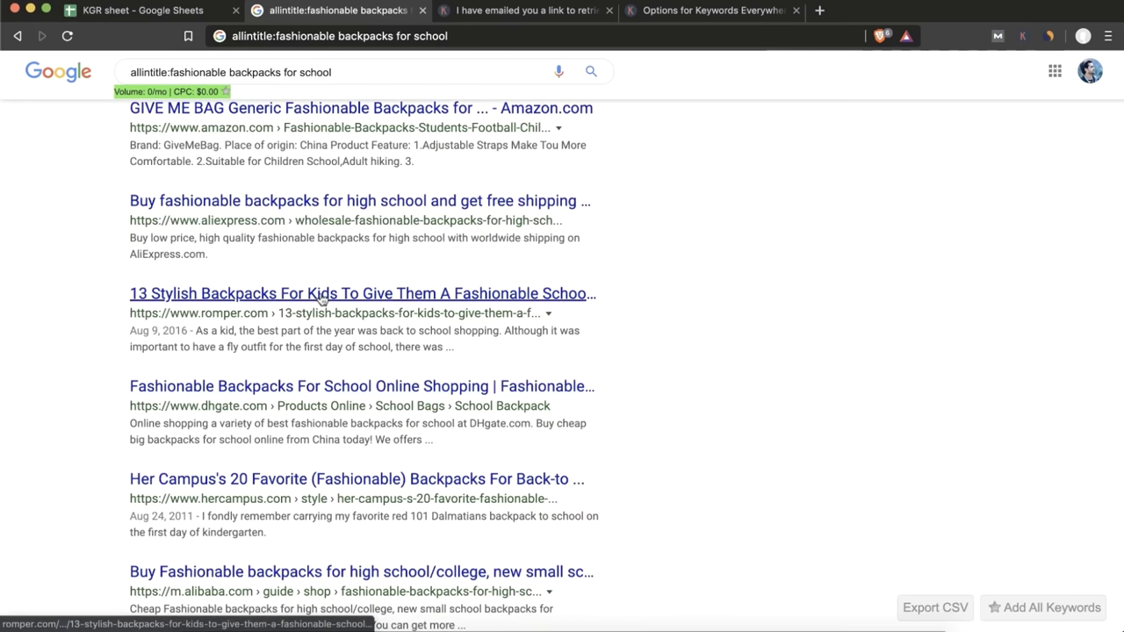
{"action": "scroll", "coordinate": [294, 296], "scroll_direction": "down", "scroll_amount": 1}
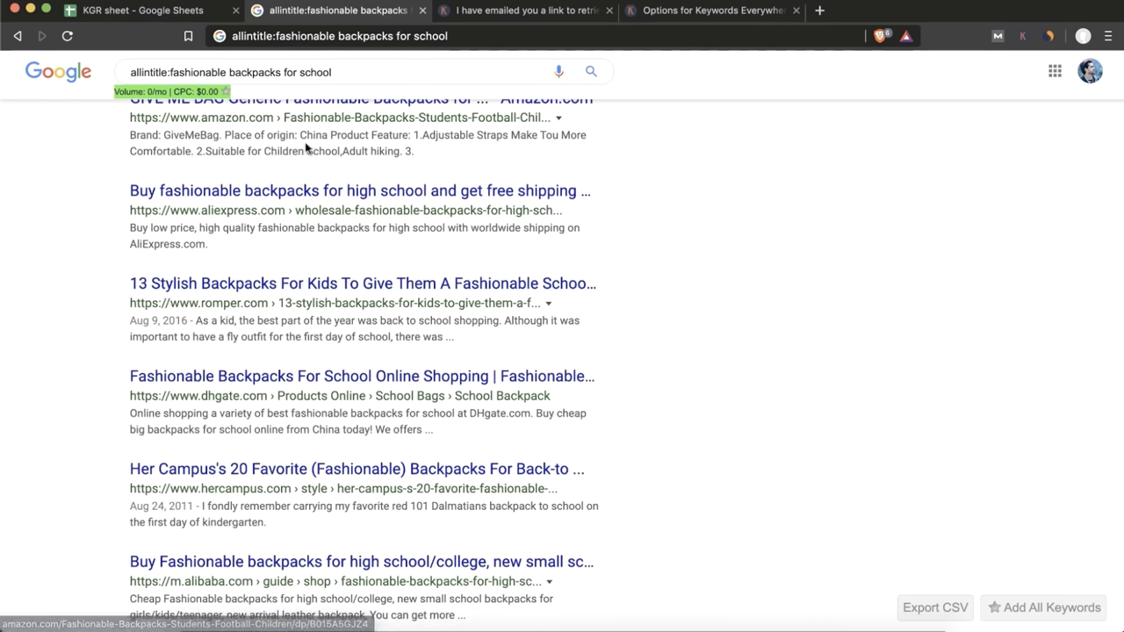
{"action": "scroll", "coordinate": [303, 140], "scroll_direction": "up", "scroll_amount": 2}
{"action": "scroll", "coordinate": [342, 277], "scroll_direction": "down", "scroll_amount": 5}
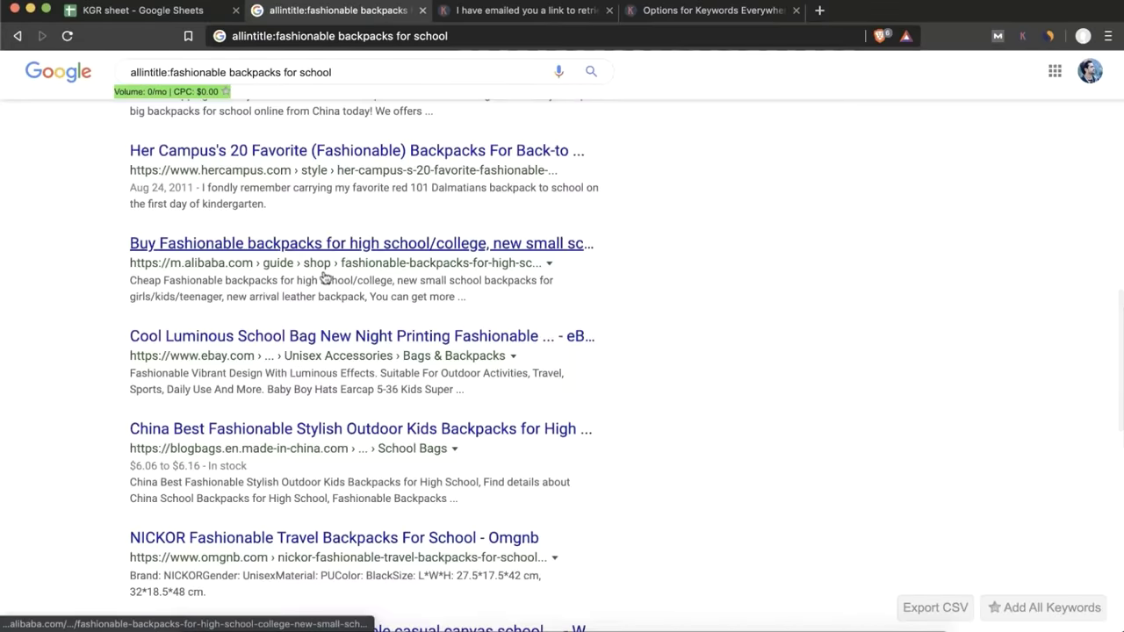
{"action": "scroll", "coordinate": [323, 276], "scroll_direction": "down", "scroll_amount": 2}
{"action": "scroll", "coordinate": [323, 276], "scroll_direction": "down", "scroll_amount": 8}
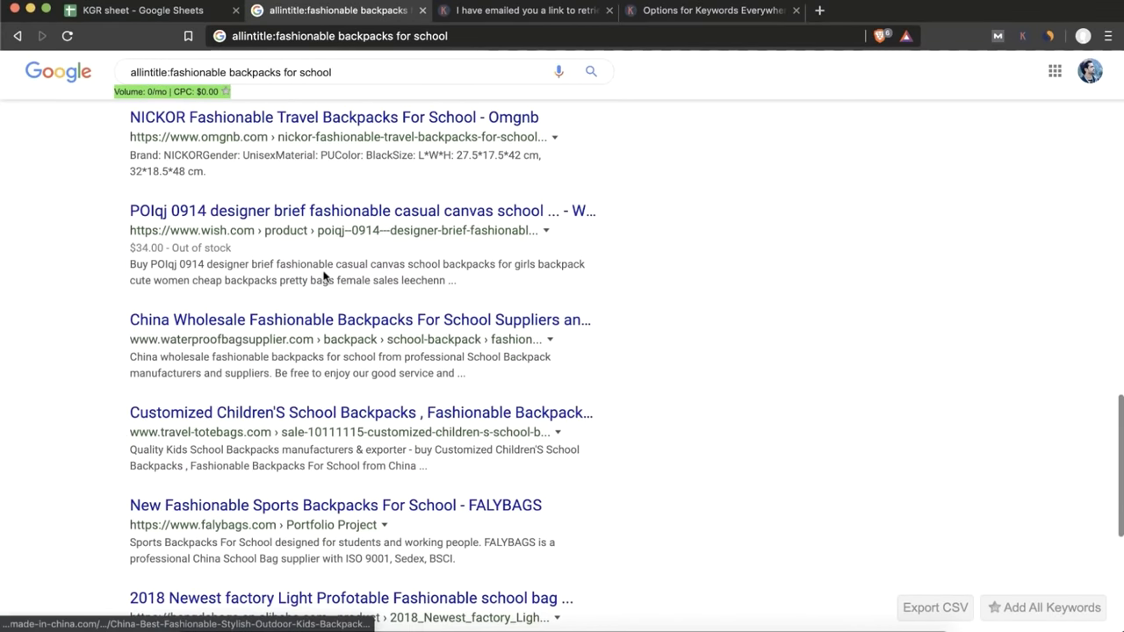
{"action": "scroll", "coordinate": [324, 276], "scroll_direction": "up", "scroll_amount": 1}
{"action": "left_click", "coordinate": [325, 533]}
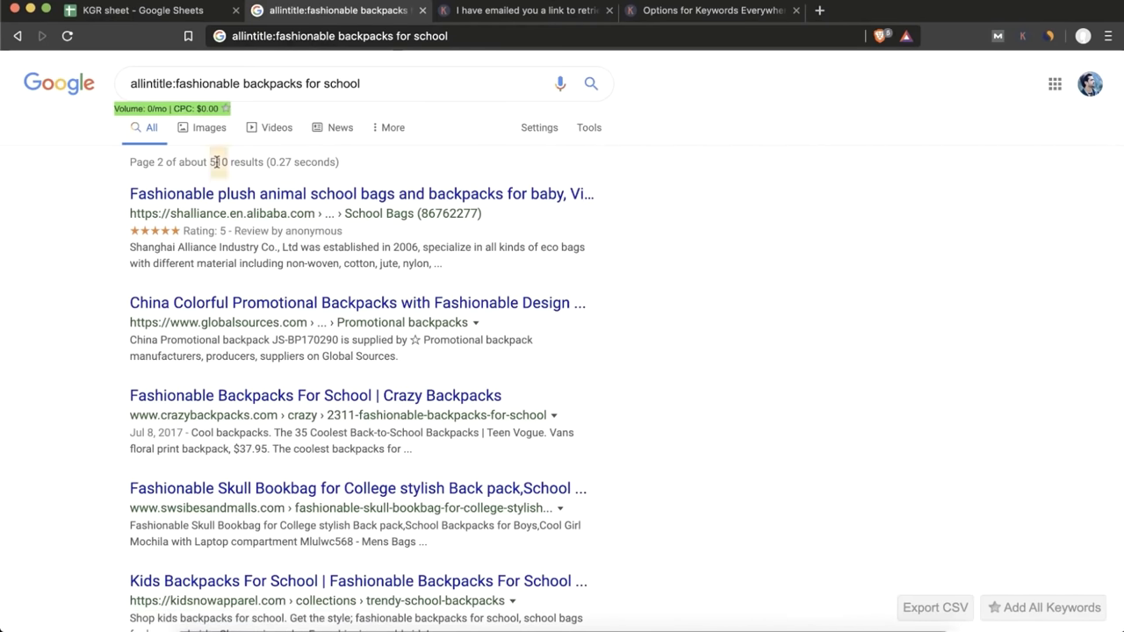
- Enter 510 as the All In Title value in row 7 of the KGR sheet
{"action": "left_click", "coordinate": [204, 12]}
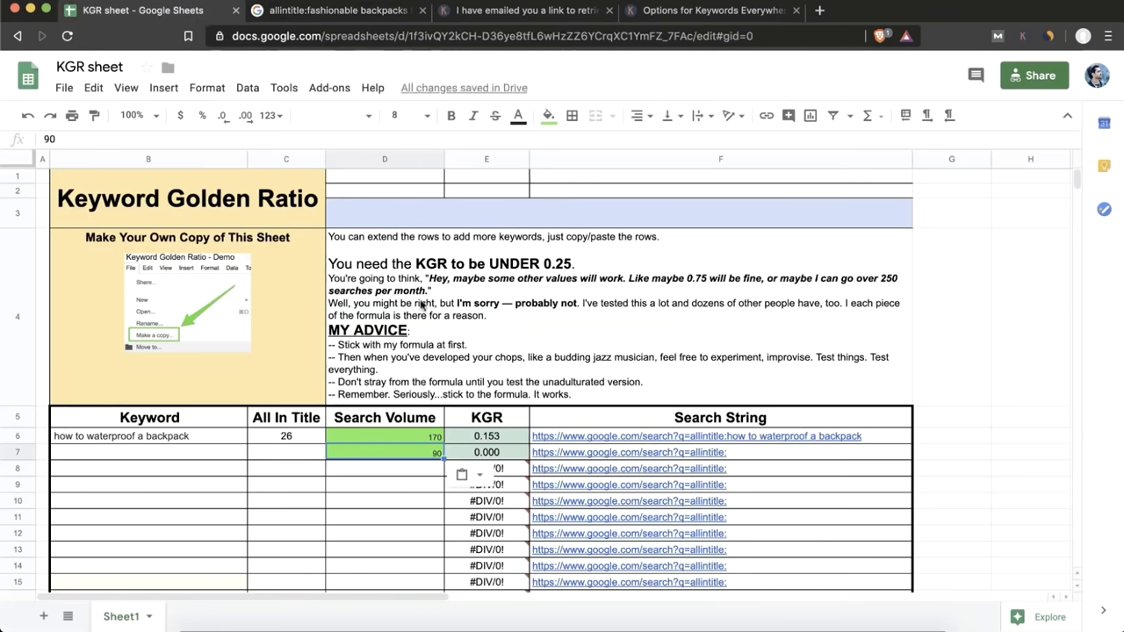
{"action": "left_click", "coordinate": [301, 455]}
{"action": "type", "text": "510"}
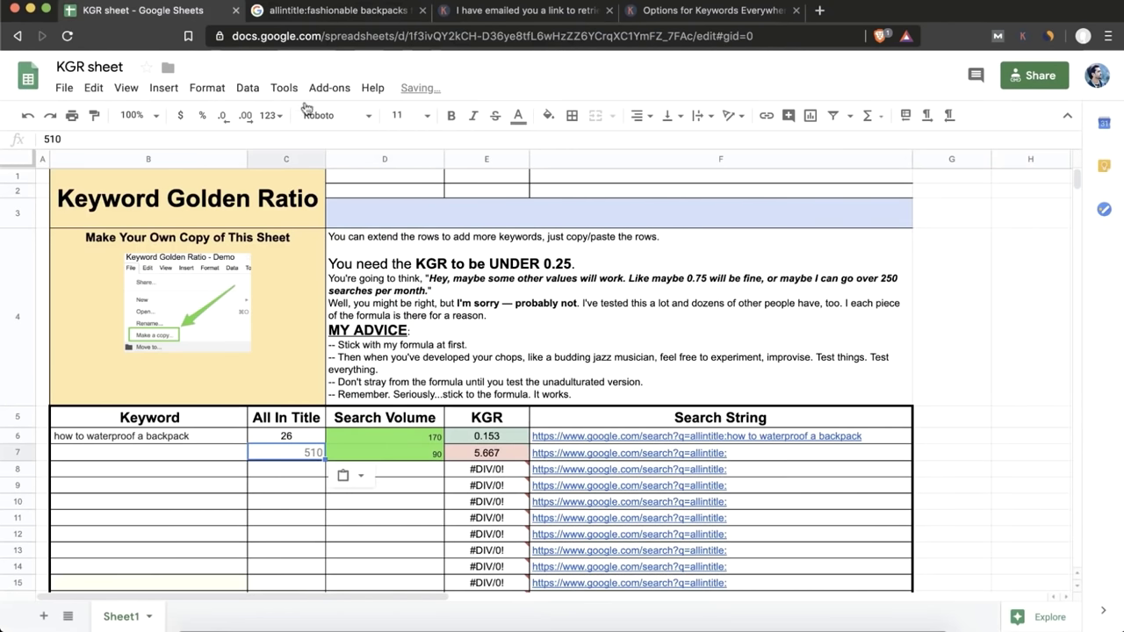
- Copy the keyword "fashionable backpacks for school" from the Google query into row 7 of the KGR sheet and check its KGR cell
{"action": "left_click", "coordinate": [338, 11]}
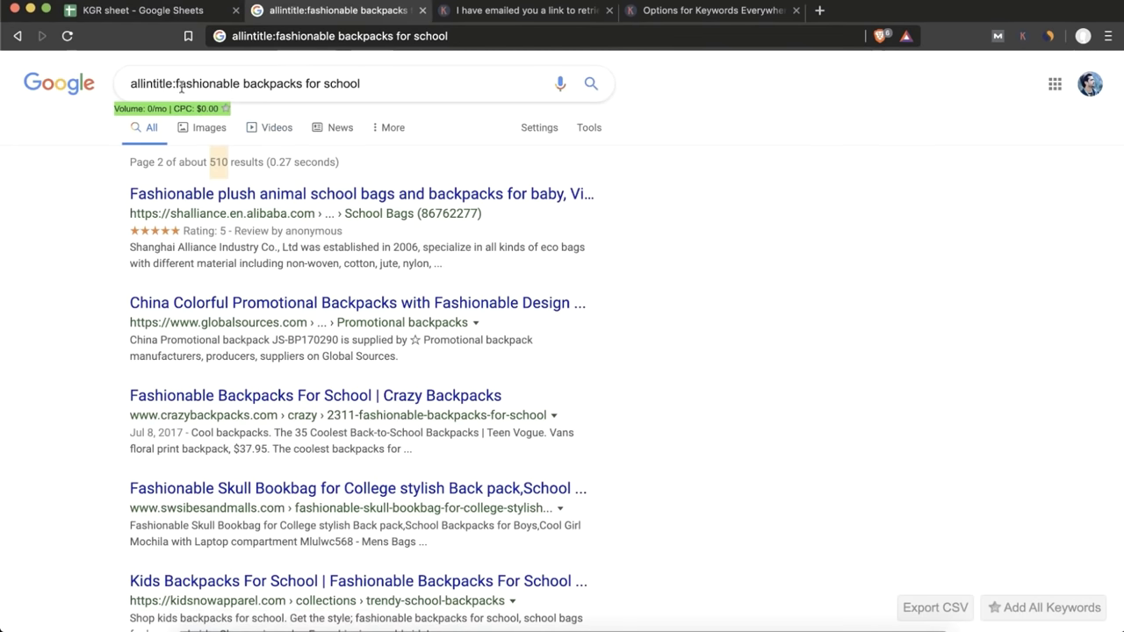
{"action": "left_click_drag", "start_coordinate": [176, 83], "coordinate": [469, 93]}
{"action": "key", "text": "ctrl+c"}
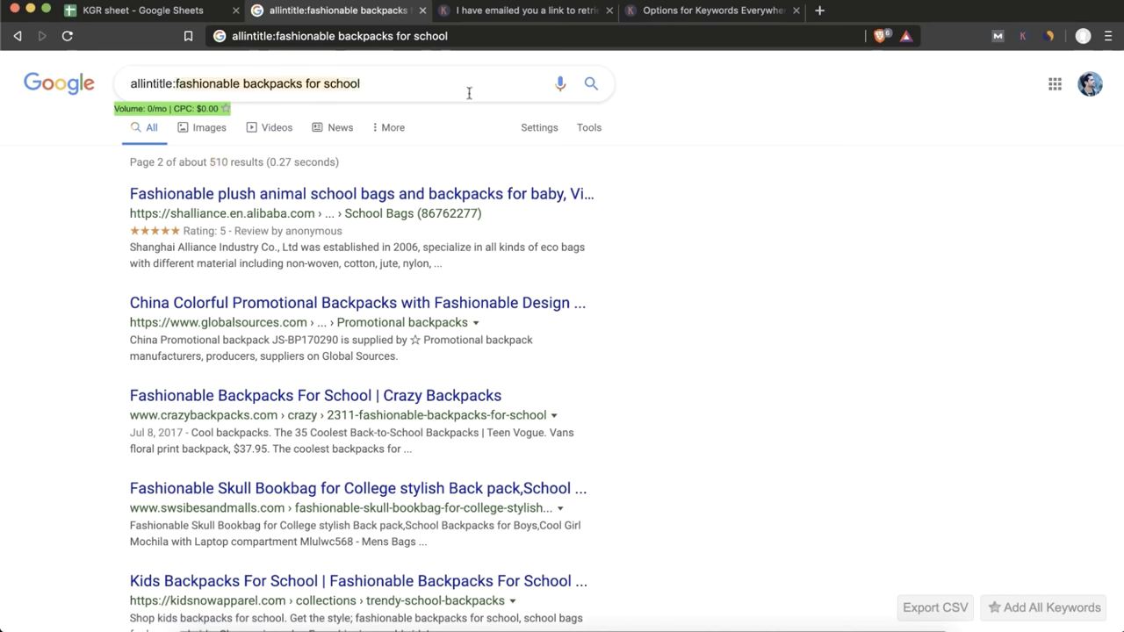
{"action": "left_click", "coordinate": [150, 12]}
{"action": "left_click", "coordinate": [221, 452]}
{"action": "key", "text": "ctrl+v"}
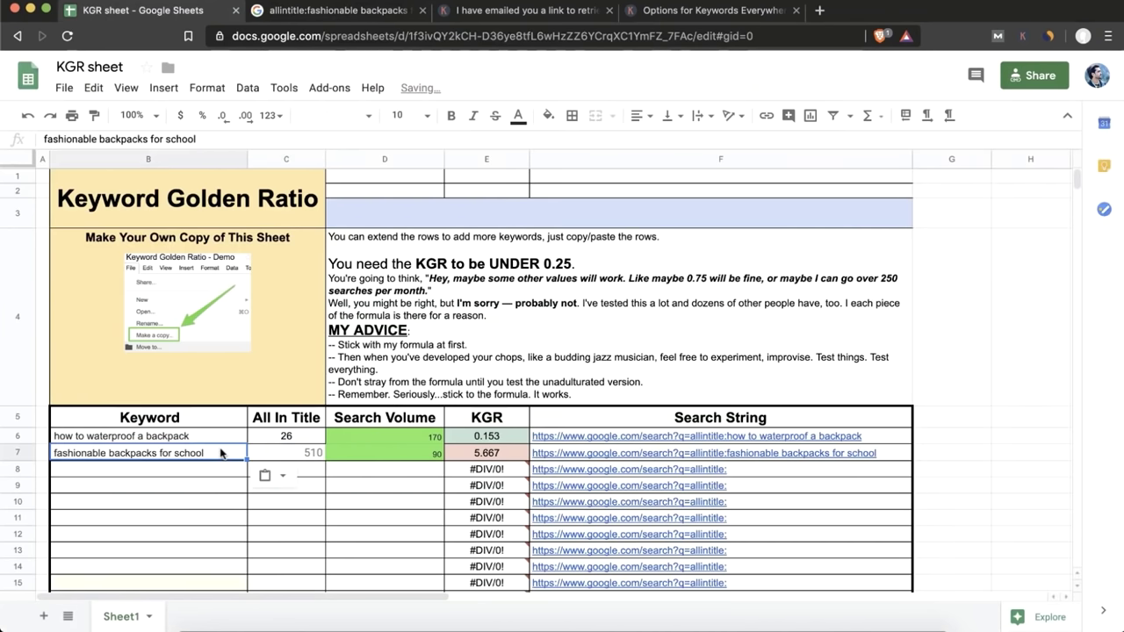
{"action": "left_click", "coordinate": [494, 455]}
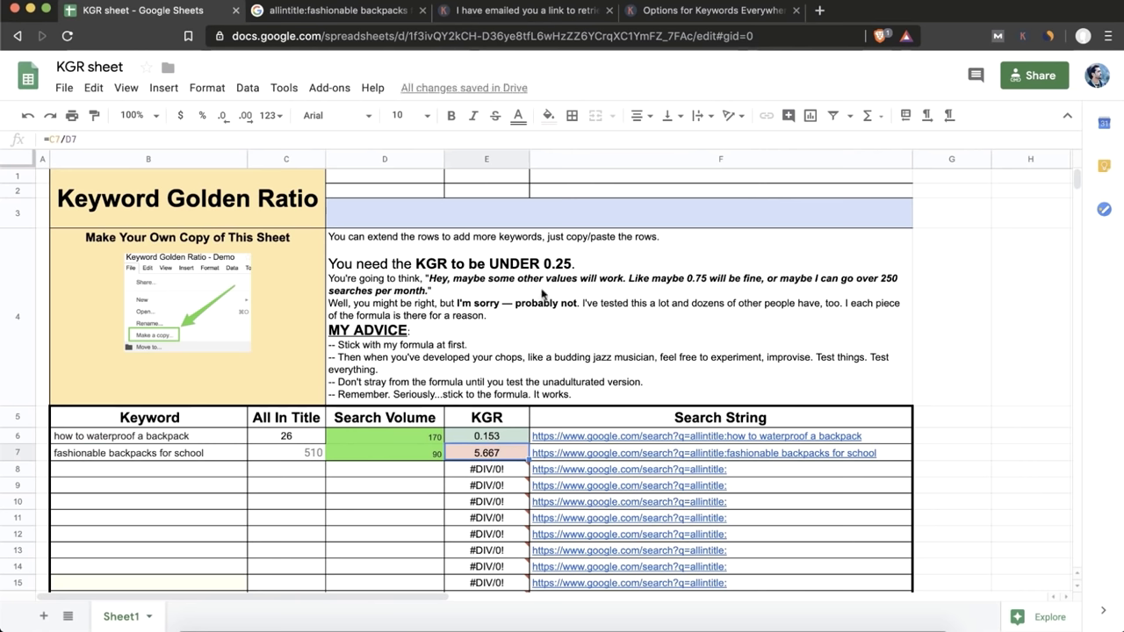
- Return to Google and search for the suggested query "best backpack"
{"action": "left_click", "coordinate": [318, 12]}
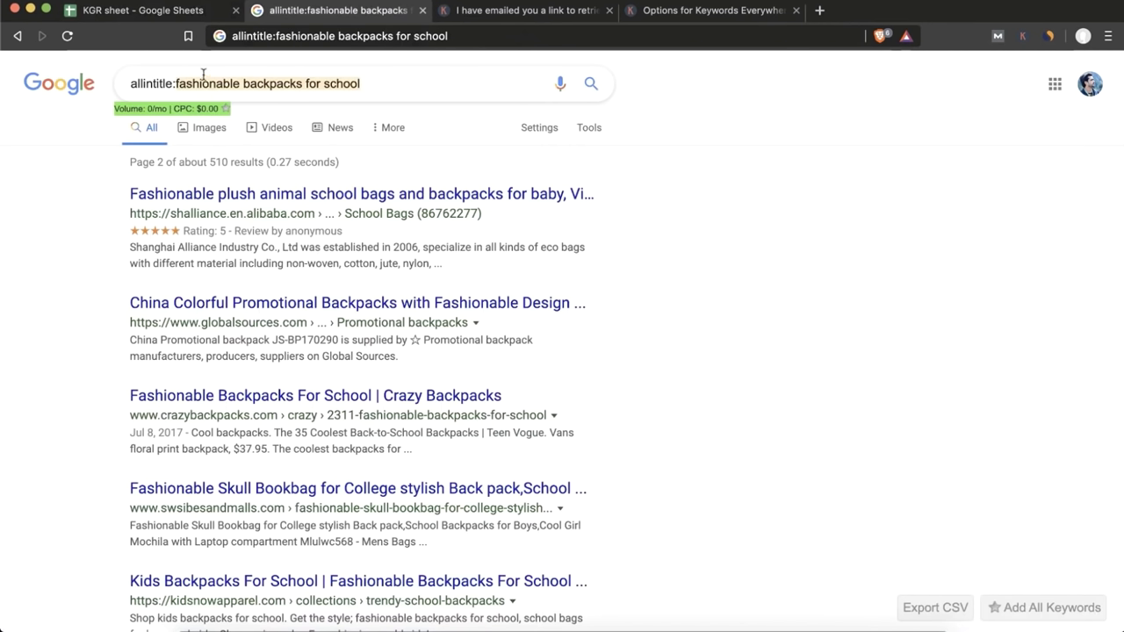
{"action": "triple_click", "coordinate": [175, 84]}
{"action": "type", "text": "b"}
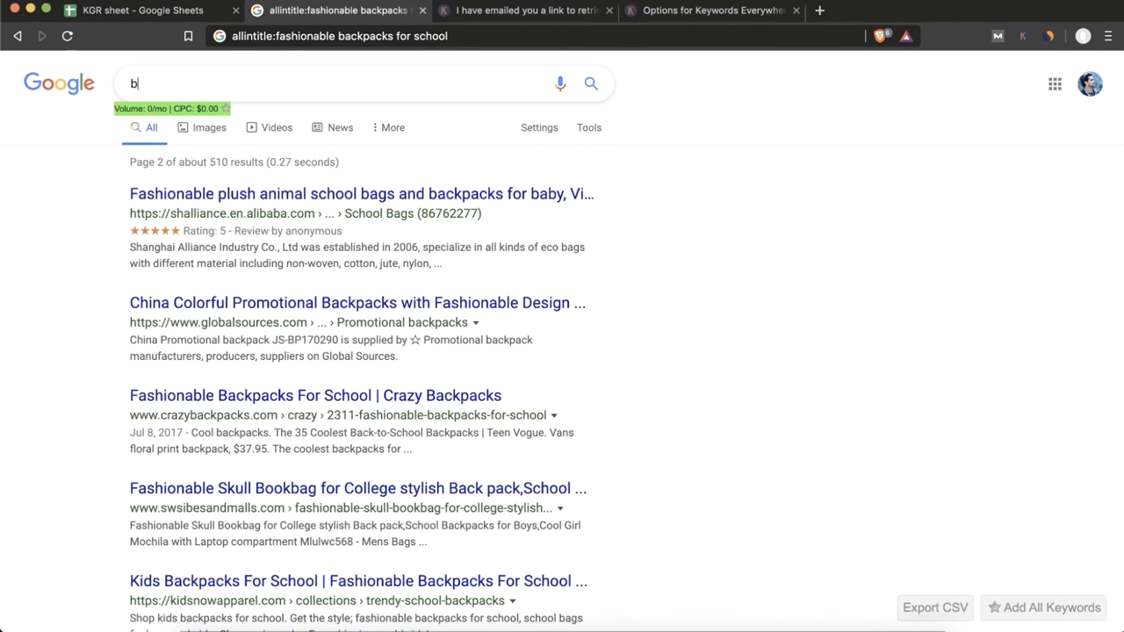
{"action": "type", "text": "est"}
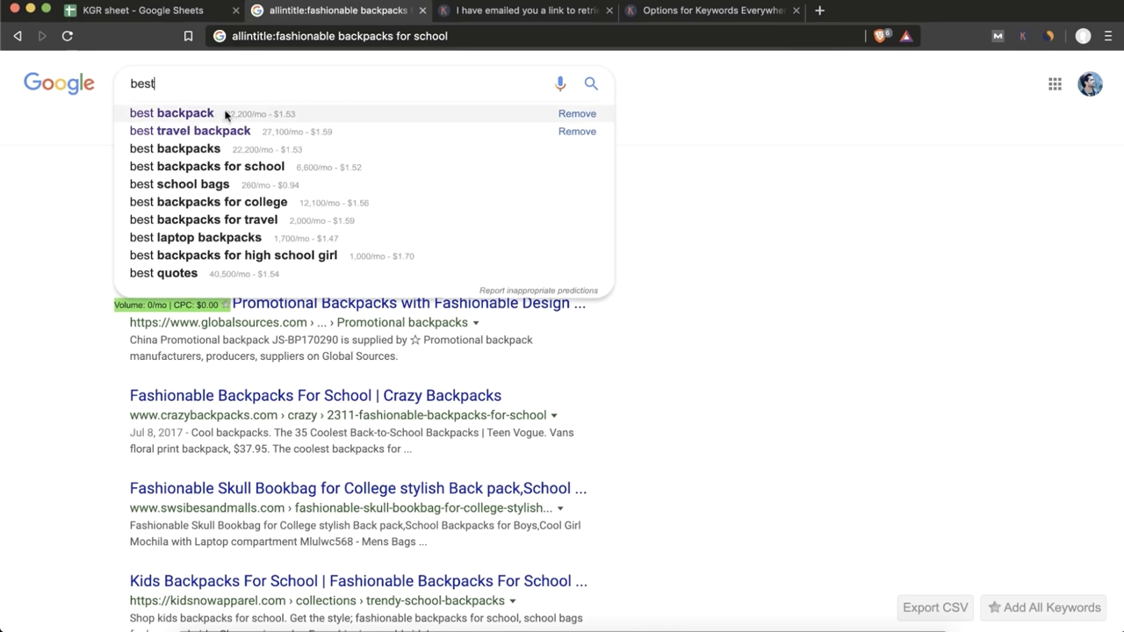
{"action": "left_click", "coordinate": [223, 114]}
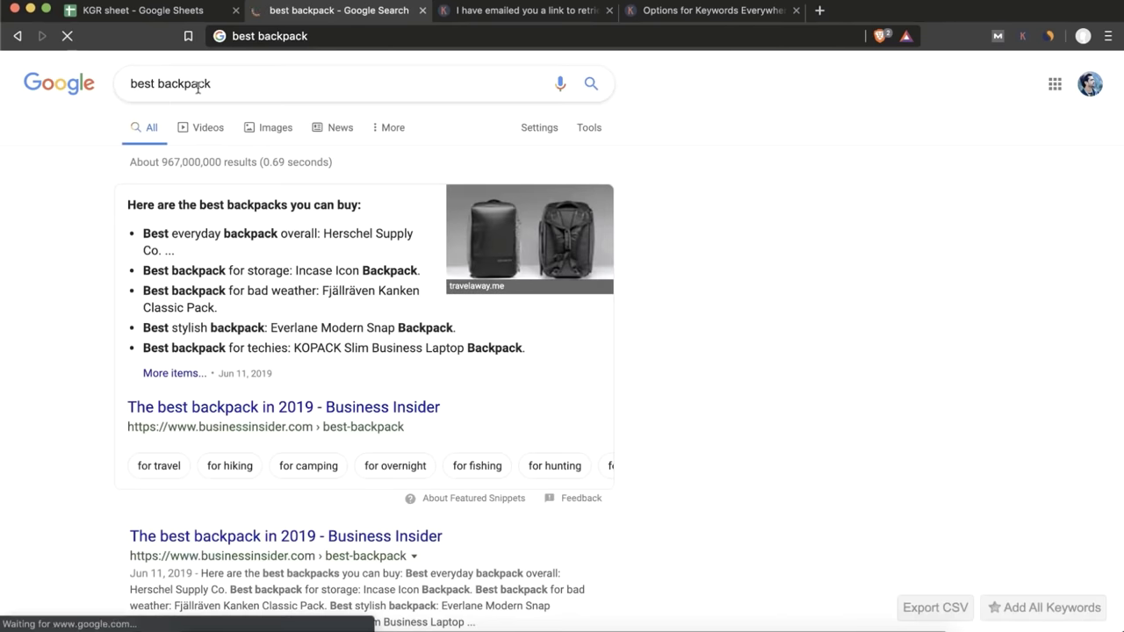
- Reduce the query to "backpack" and view the autocomplete suggestions for "g backpack" and "h backpack"
{"action": "left_click", "coordinate": [155, 84]}
{"action": "key", "text": "BackSpace"}
{"action": "key", "text": "BackSpace"}
{"action": "key", "text": "BackSpace"}
{"action": "key", "text": "BackSpace"}
{"action": "key", "text": "BackSpace"}
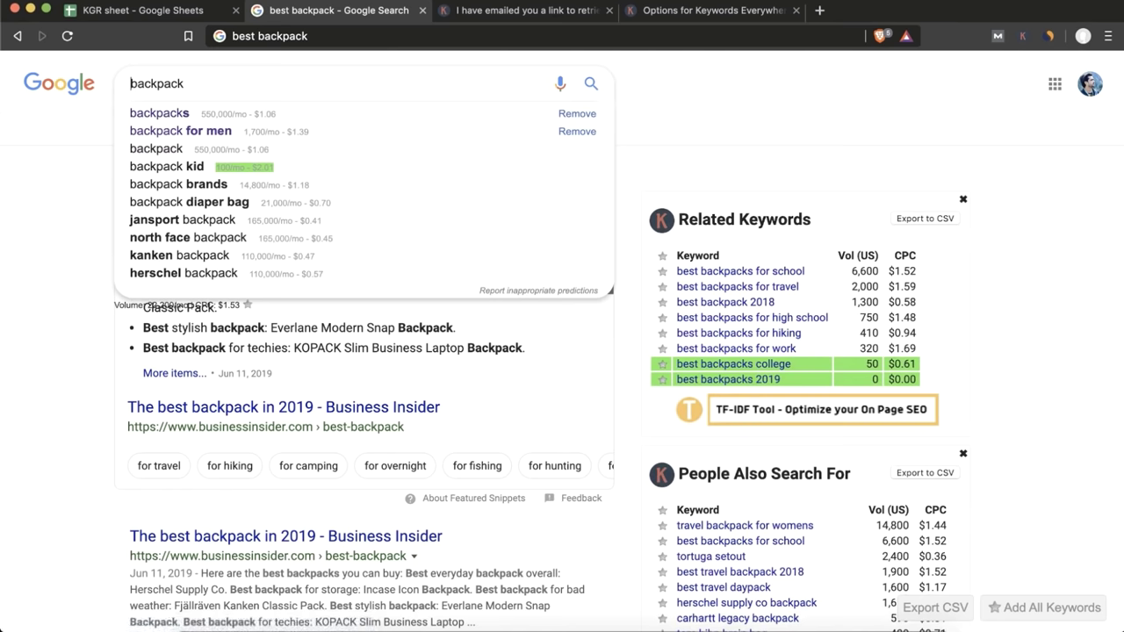
{"action": "type", "text": "g"}
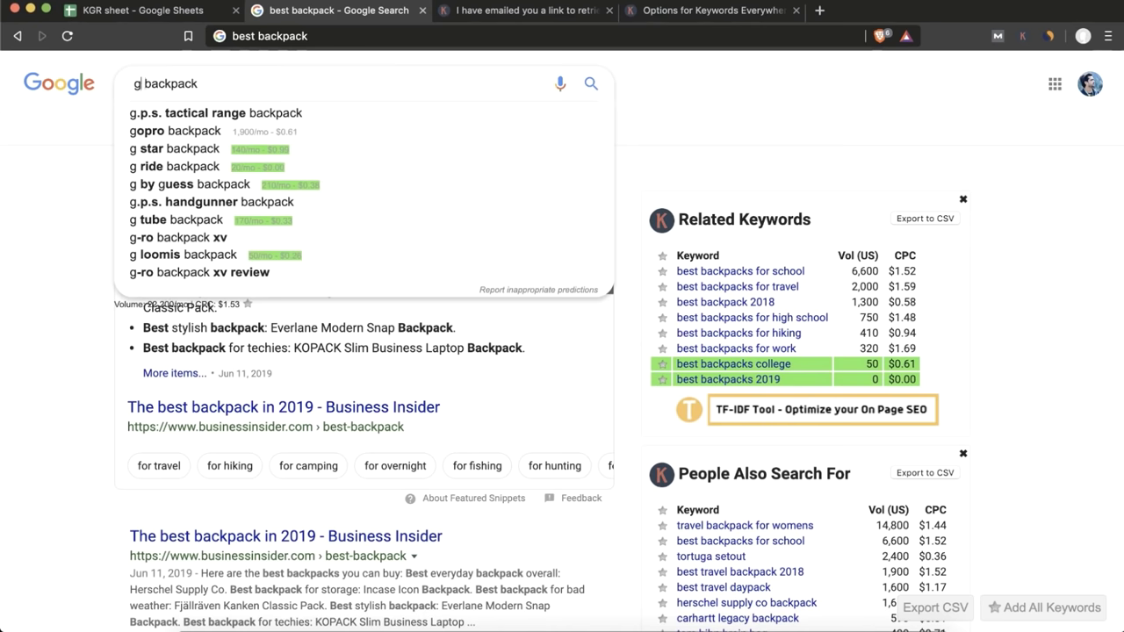
{"action": "key", "text": "BackSpace"}
{"action": "type", "text": "h"}
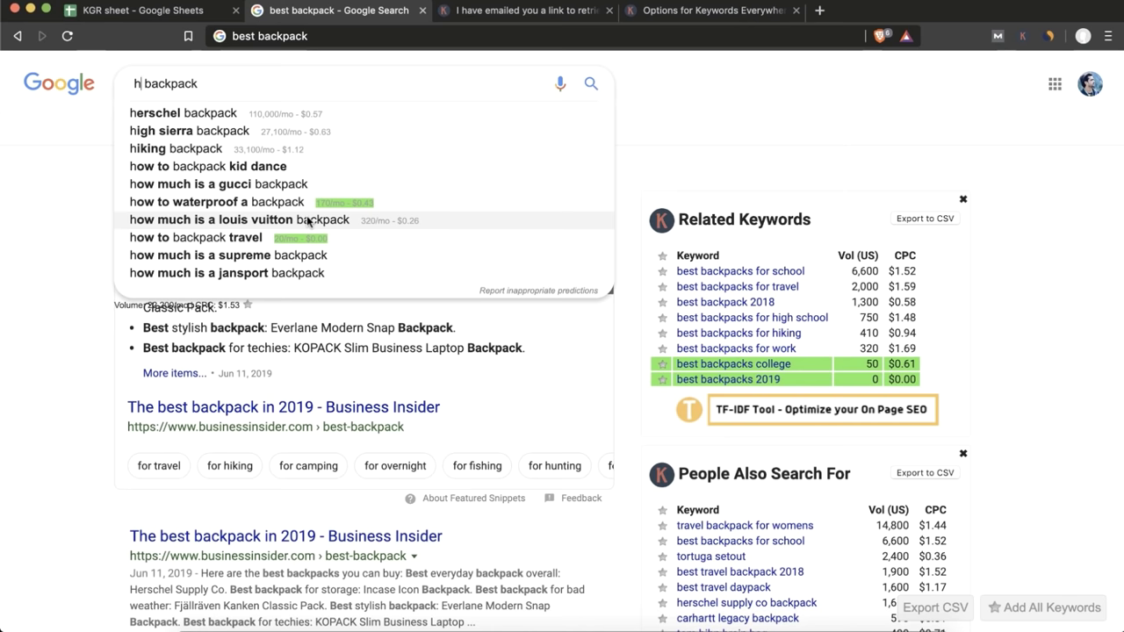
- Search for the suggestion "how much is a jansport backpack", and replace the query with a search for "backpacks"
{"action": "left_click", "coordinate": [334, 272]}
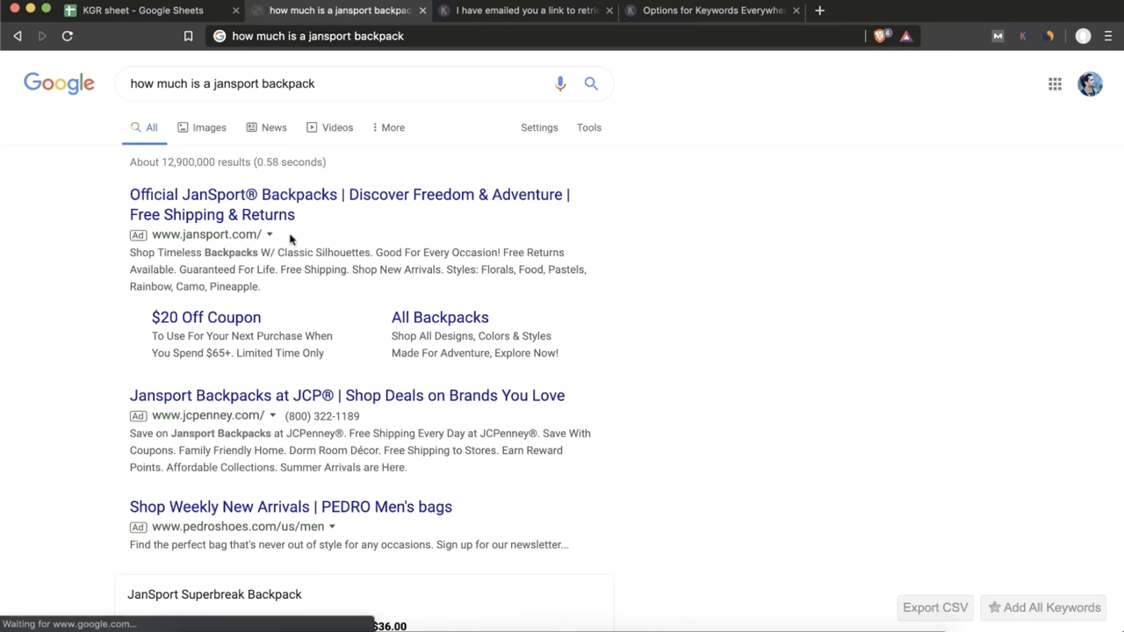
{"action": "left_click", "coordinate": [158, 84]}
{"action": "triple_click", "coordinate": [158, 84]}
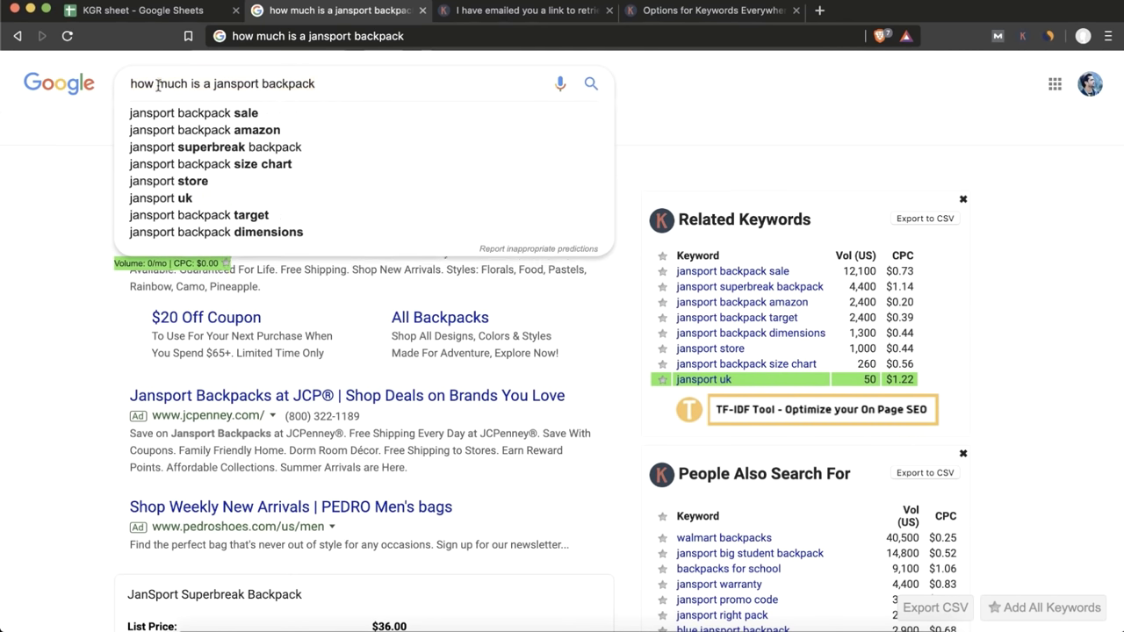
{"action": "type", "text": "backpacks"}
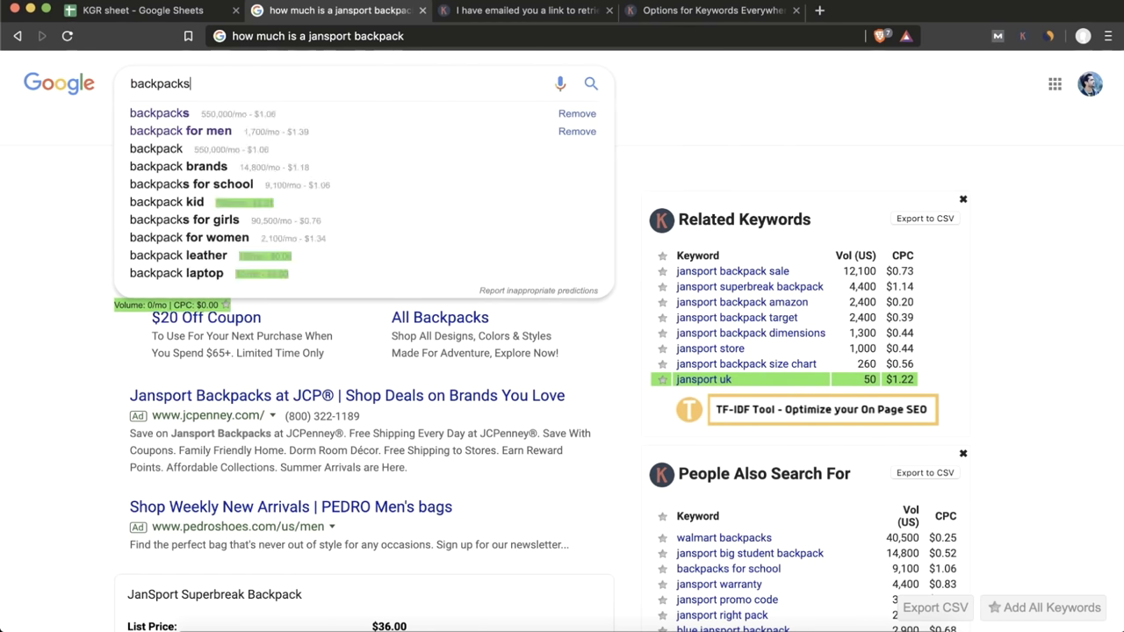
{"action": "key", "text": "Return"}
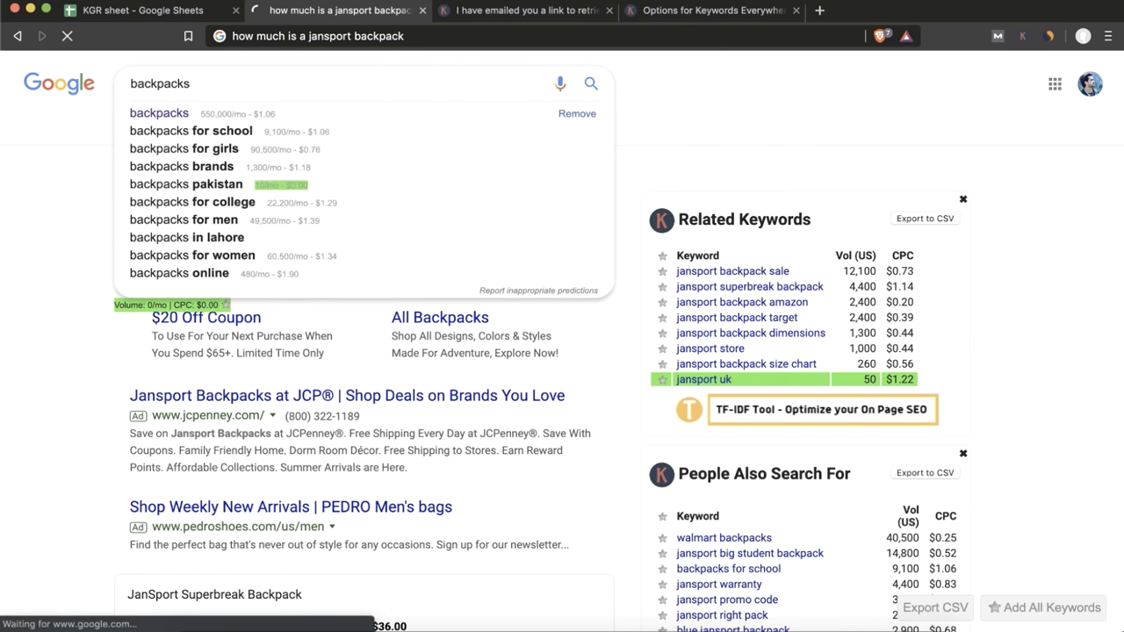
- Compare the autocomplete suggestions and search volumes for "i backpacks", "r backpacks" and "t backpacks"
{"action": "left_click", "coordinate": [132, 84]}
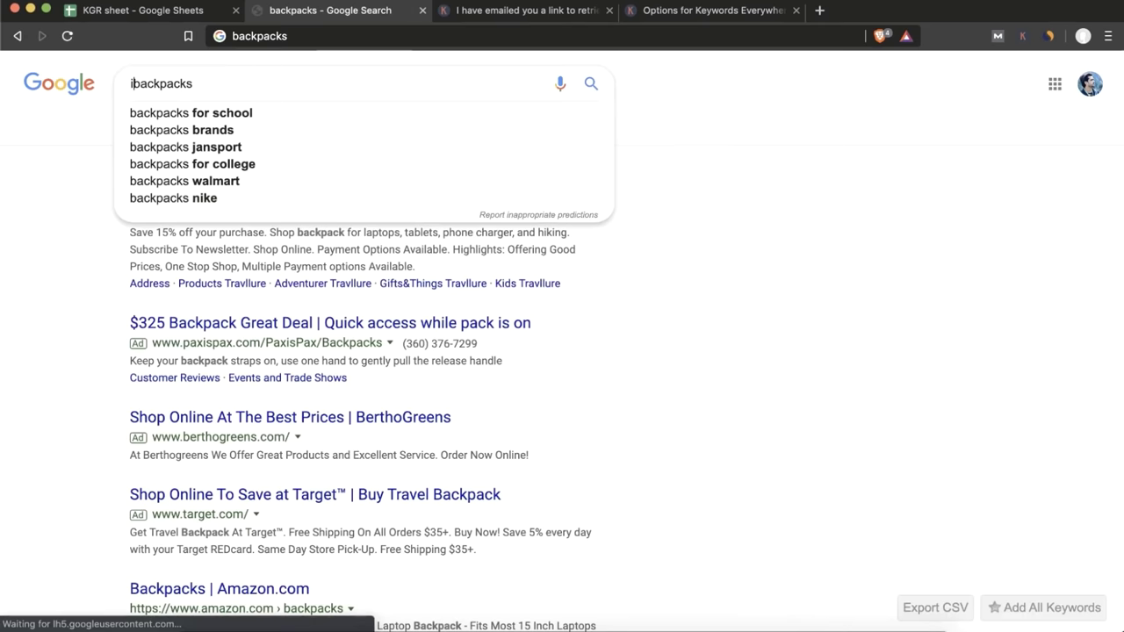
{"action": "type", "text": "i"}
{"action": "key", "text": "BackSpace"}
{"action": "key", "text": "BackSpace"}
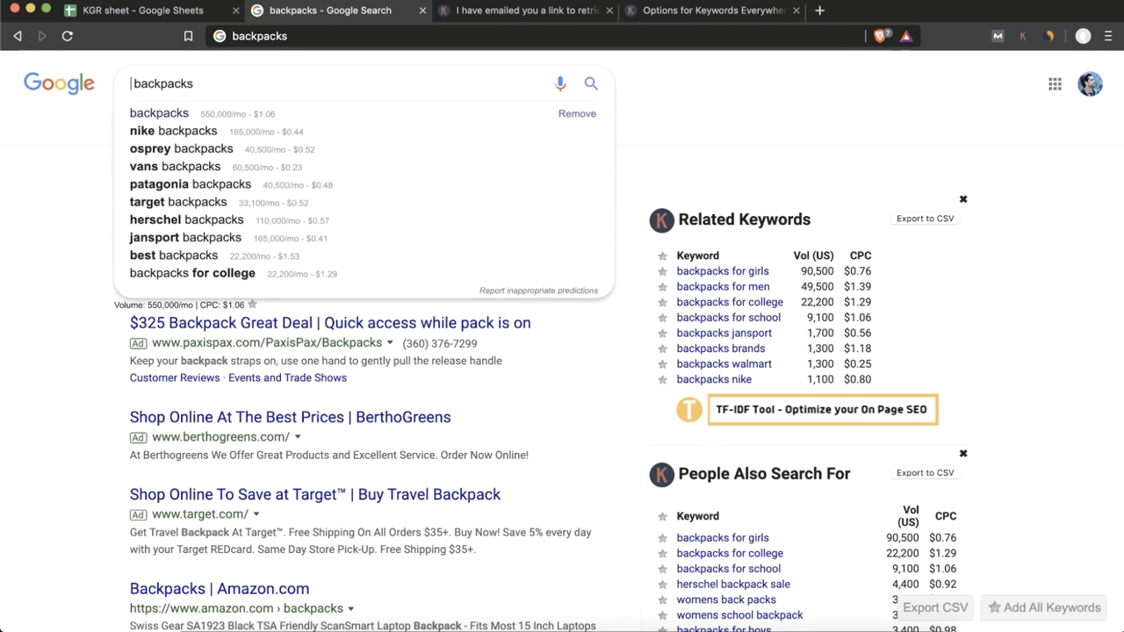
{"action": "type", "text": "r"}
{"action": "key", "text": "BackSpace"}
{"action": "key", "text": "BackSpace"}
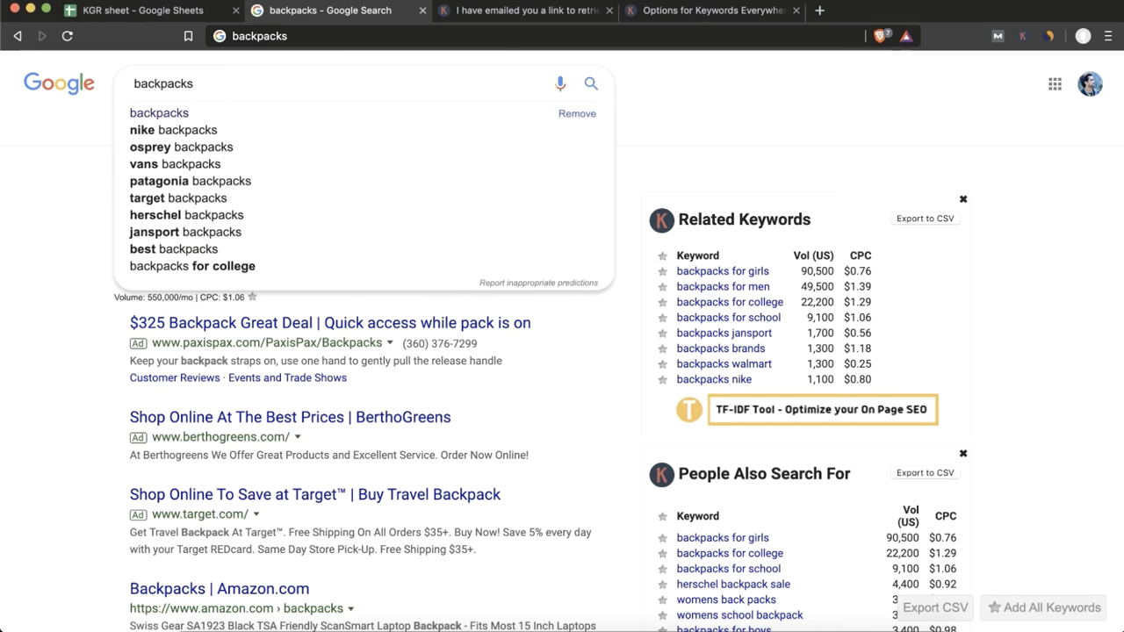
{"action": "type", "text": "t"}
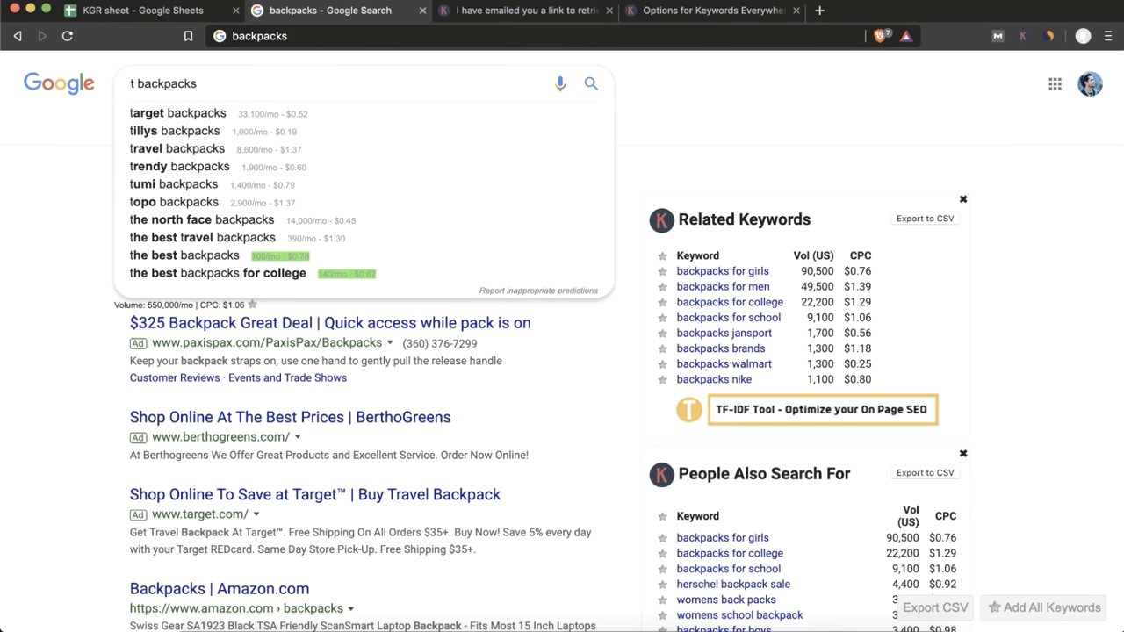
- Search for "the best backpacks for college" and copy that keyword into row 8 of the KGR sheet
{"action": "left_click", "coordinate": [246, 274]}
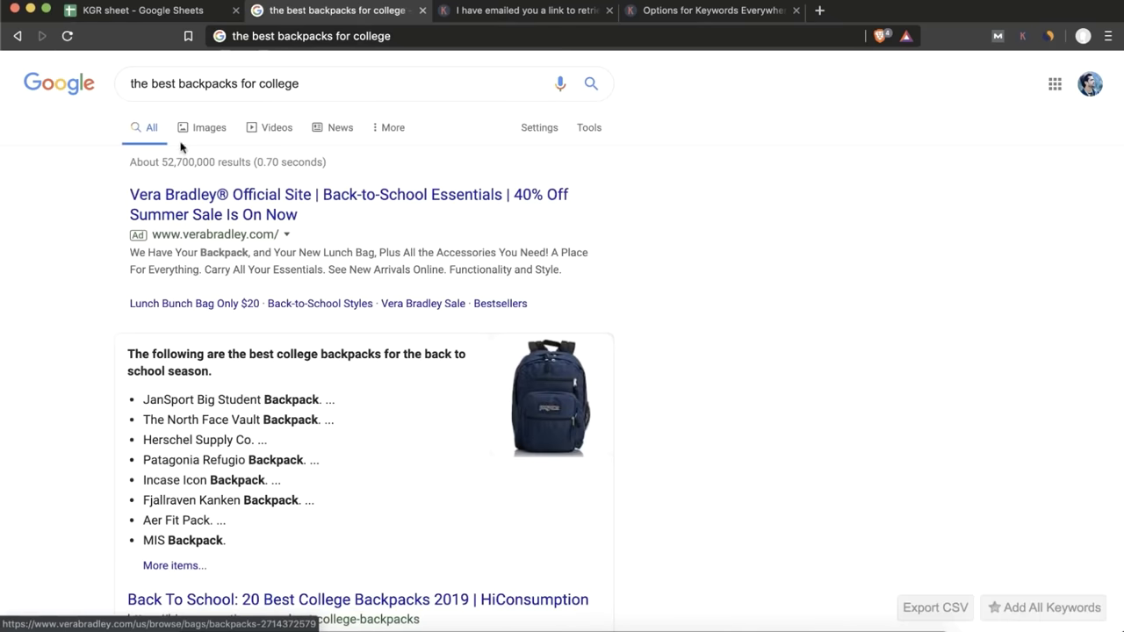
{"action": "left_click", "coordinate": [166, 84]}
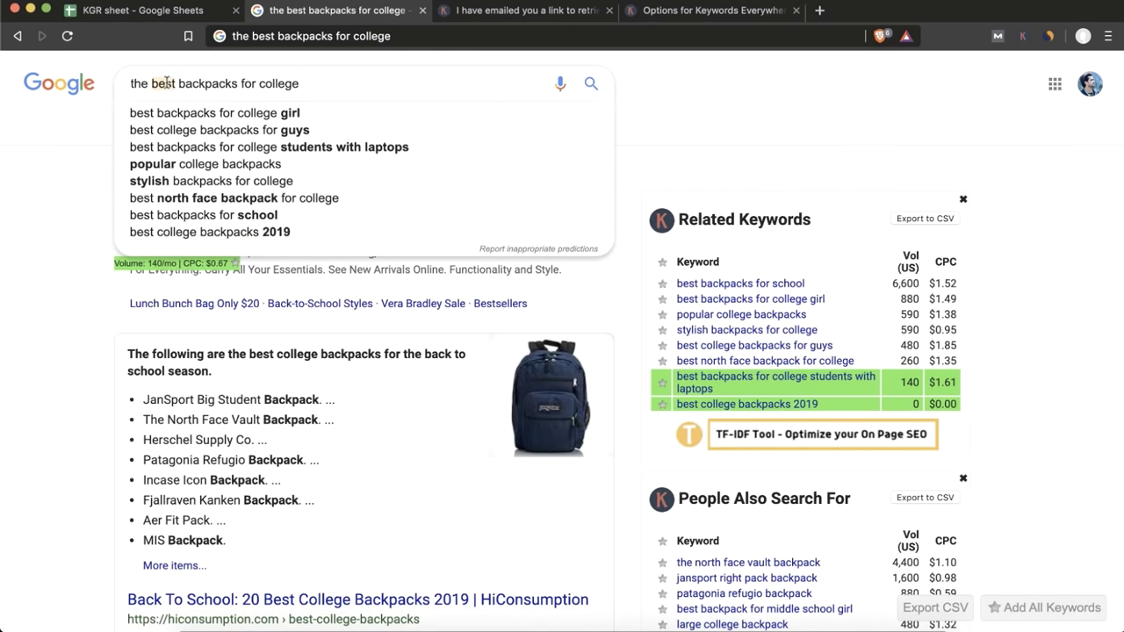
{"action": "triple_click", "coordinate": [166, 84]}
{"action": "key", "text": "super+c"}
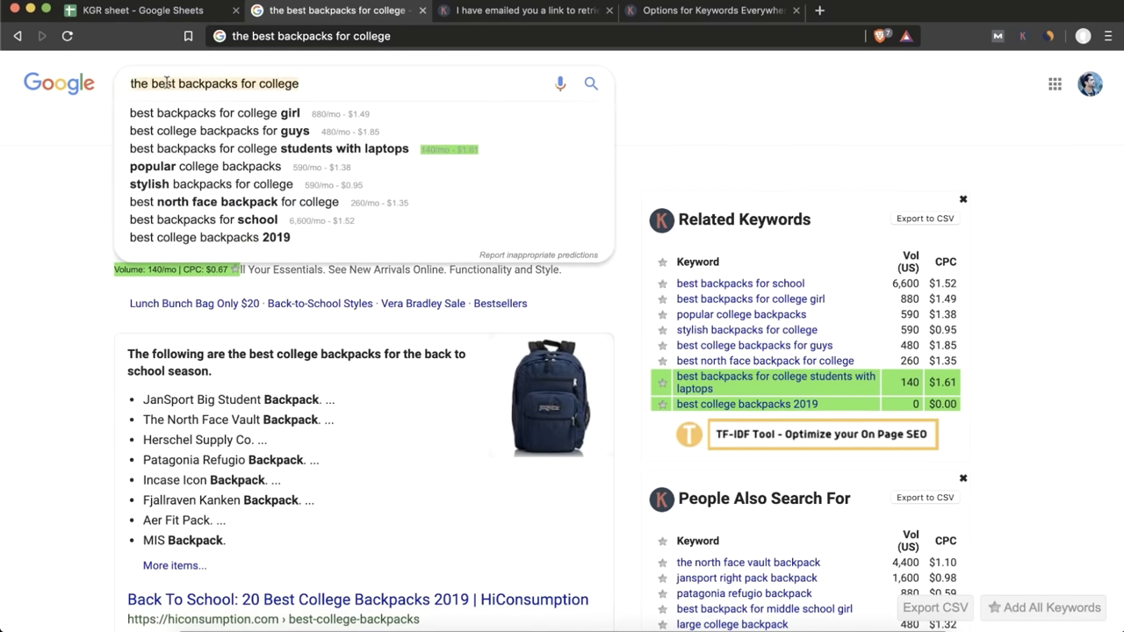
{"action": "left_click", "coordinate": [161, 12]}
{"action": "left_click", "coordinate": [179, 470]}
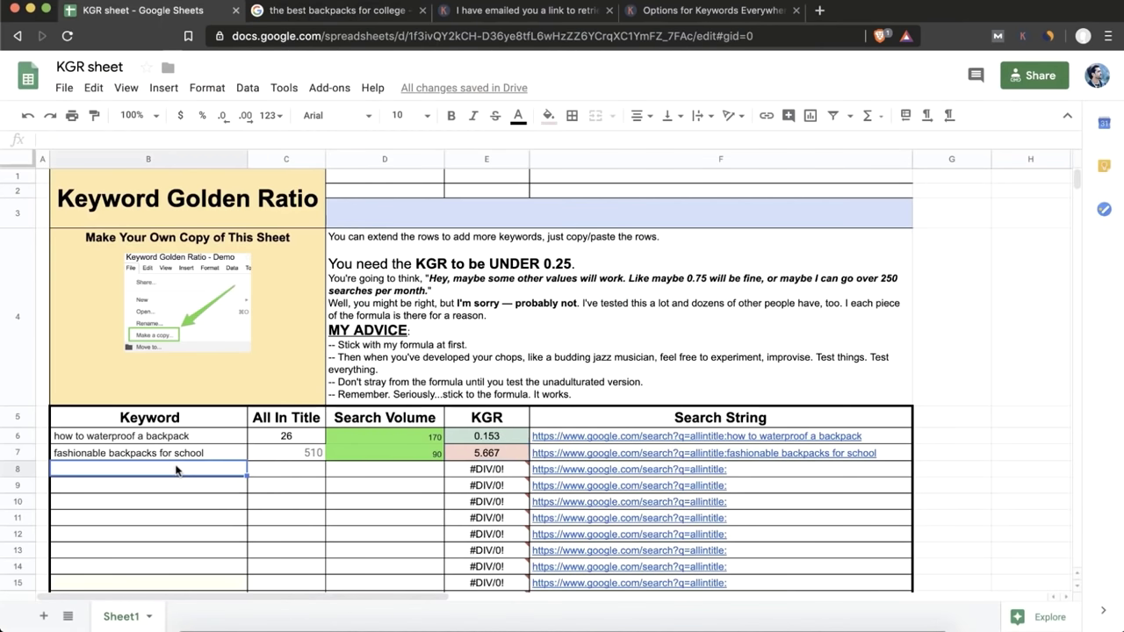
{"action": "key", "text": "super+v"}
- Check the keyword's search volume on Google, enter 140 in row 8 of the KGR sheet, and return to the Google results
{"action": "left_click", "coordinate": [283, 13]}
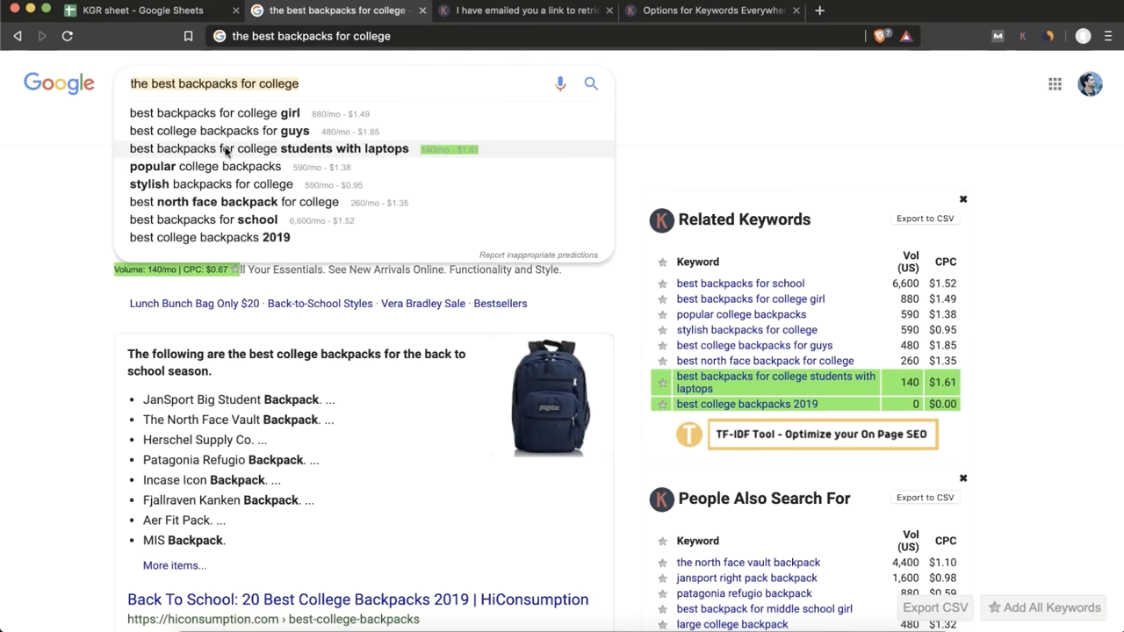
{"action": "left_click", "coordinate": [91, 201]}
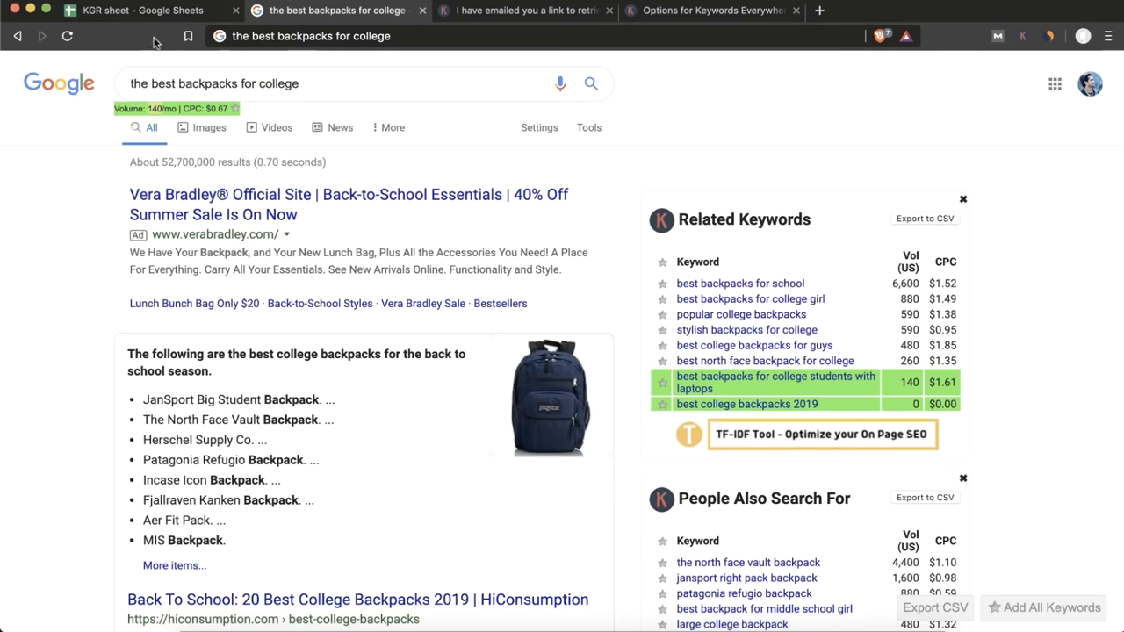
{"action": "left_click", "coordinate": [175, 12]}
{"action": "left_click", "coordinate": [366, 469]}
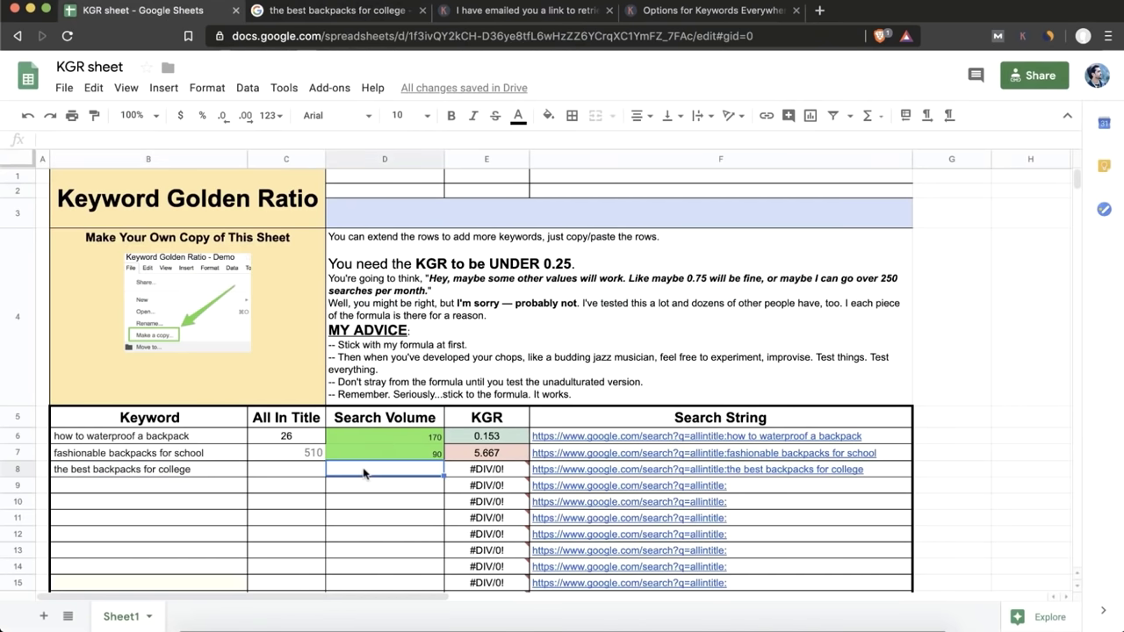
{"action": "type", "text": "140"}
{"action": "left_click", "coordinate": [289, 9]}
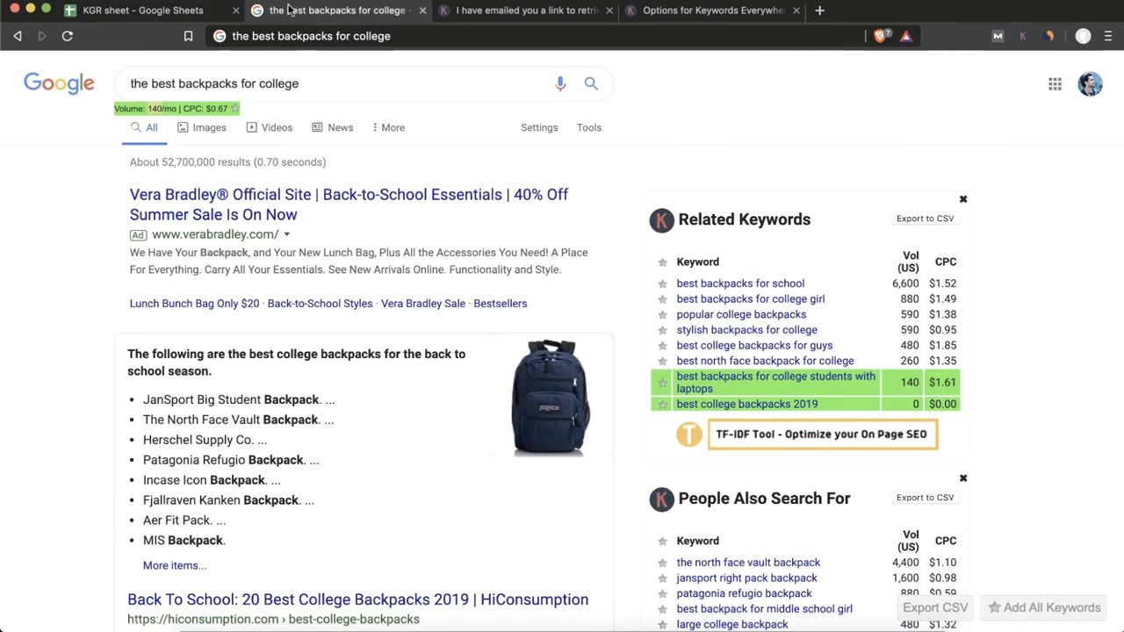
- Run an allintitle search for "the best backpacks for college" and open the second page of results
{"action": "left_click", "coordinate": [130, 88]}
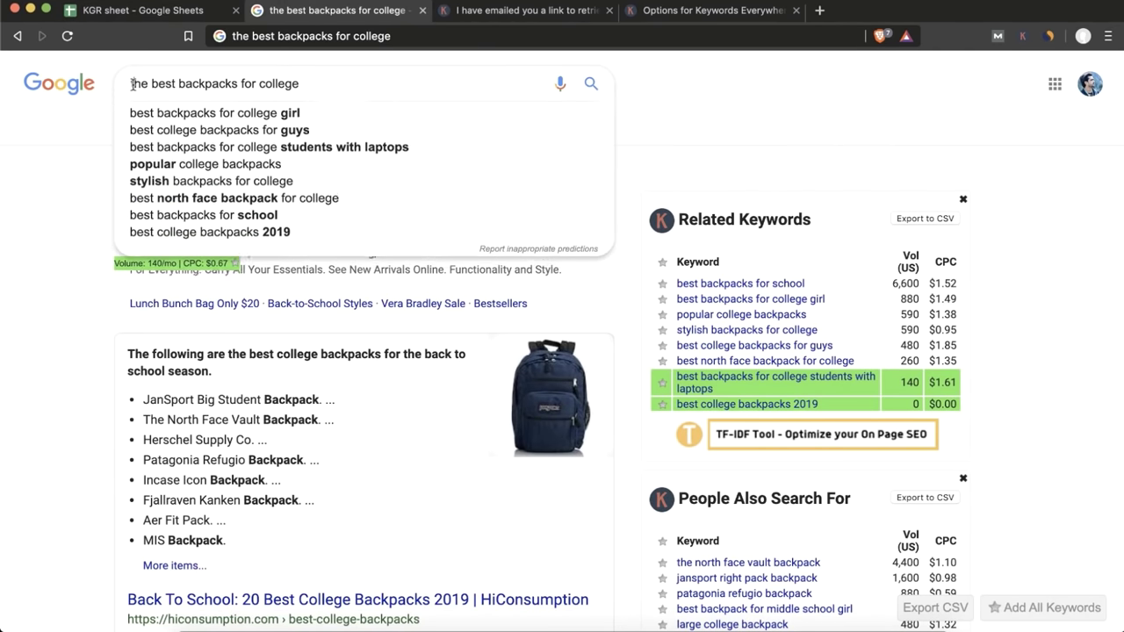
{"action": "type", "text": "all"}
{"action": "type", "text": "intitle:"}
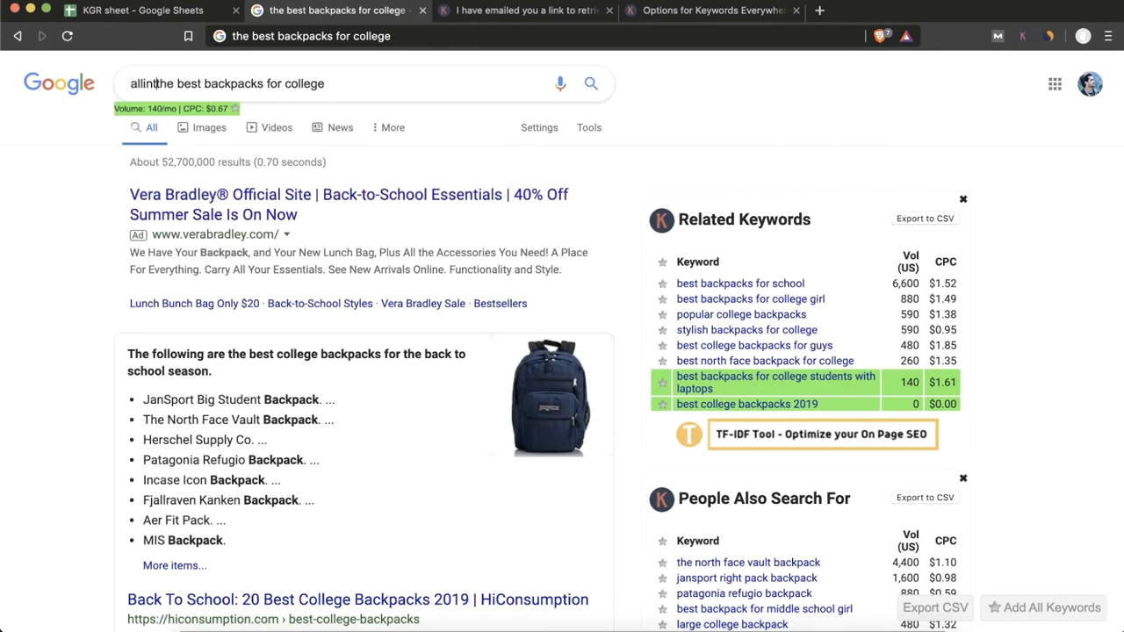
{"action": "key", "text": "Return"}
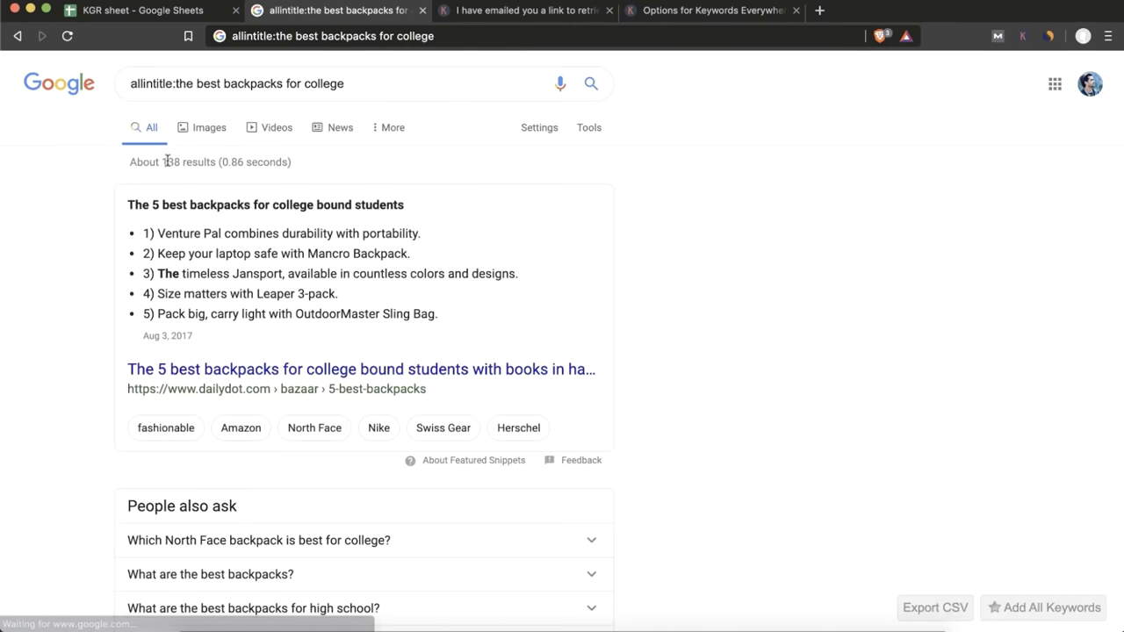
{"action": "scroll", "coordinate": [184, 330], "scroll_direction": "down", "scroll_amount": 20}
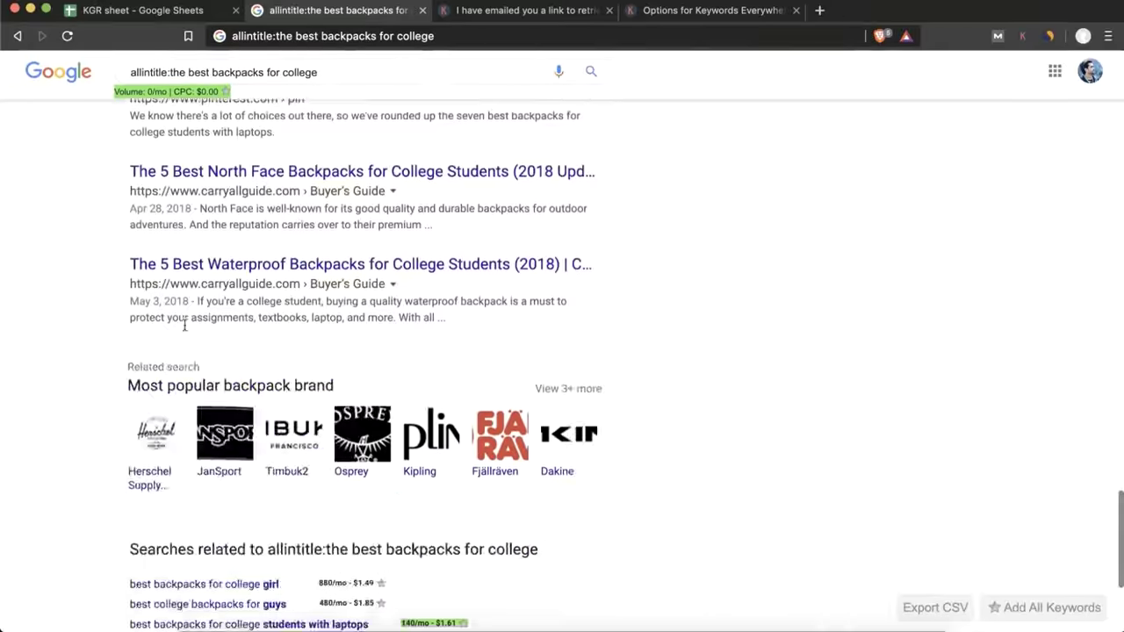
{"action": "left_click", "coordinate": [319, 533]}
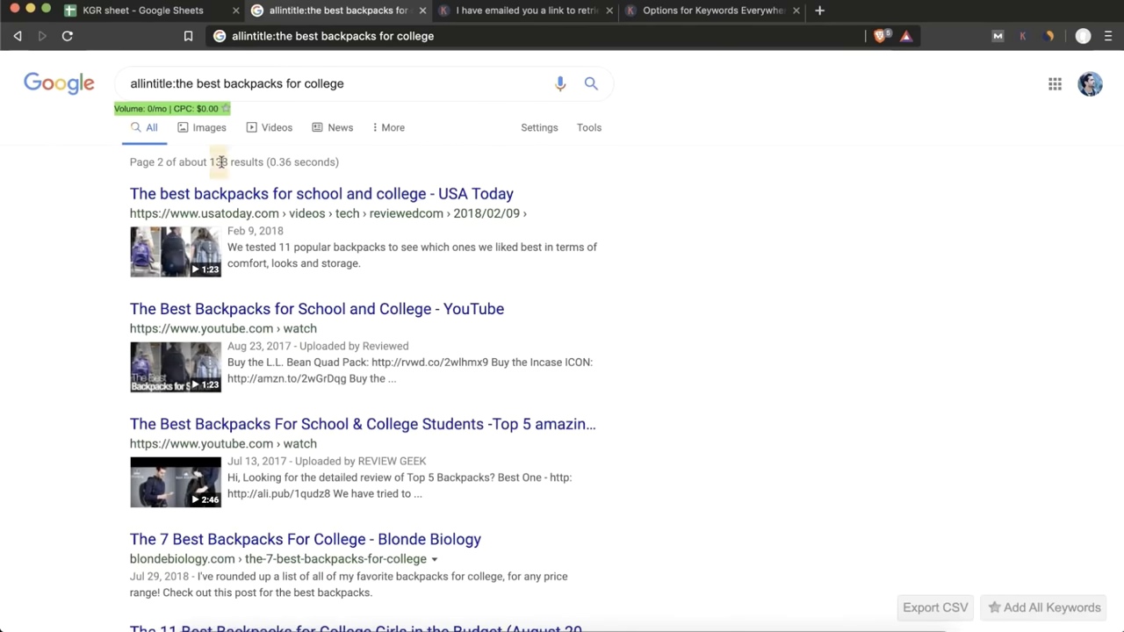
- In the KGR sheet, enter 138 as the All In Title count in row 8 and select that row's KGR cell
{"action": "left_click", "coordinate": [136, 10]}
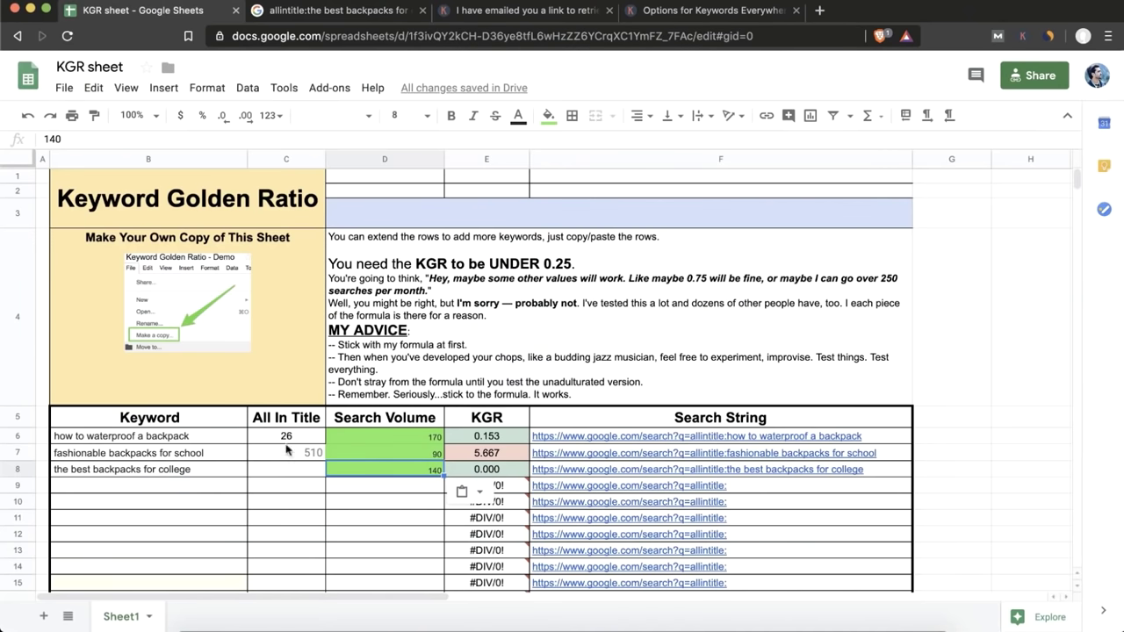
{"action": "left_click", "coordinate": [285, 470]}
{"action": "type", "text": "138"}
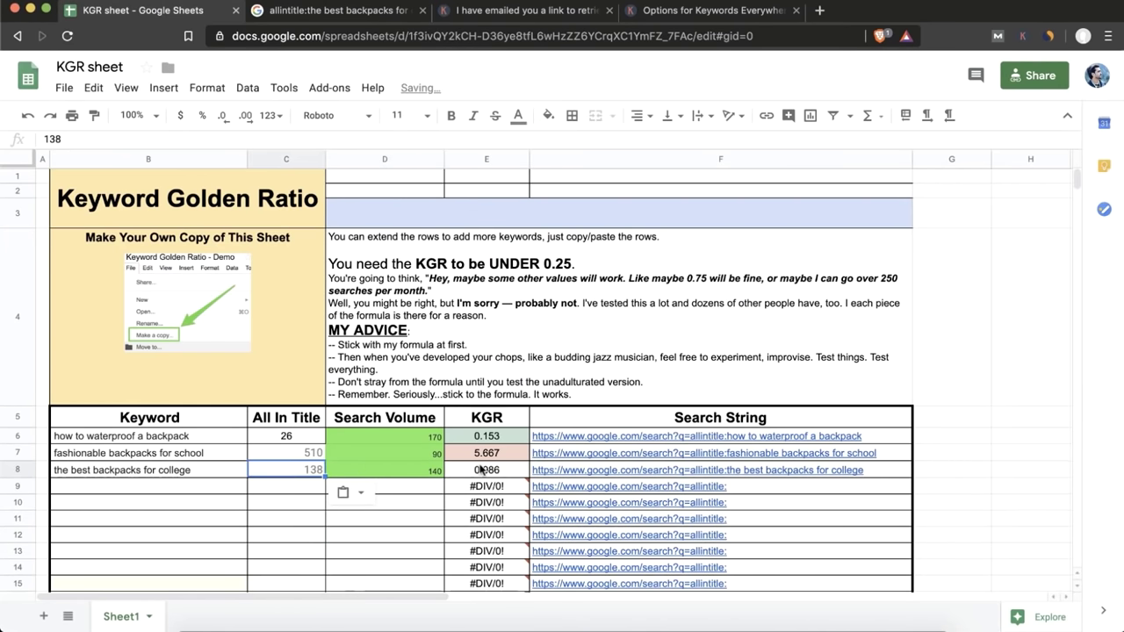
{"action": "left_click", "coordinate": [480, 470]}
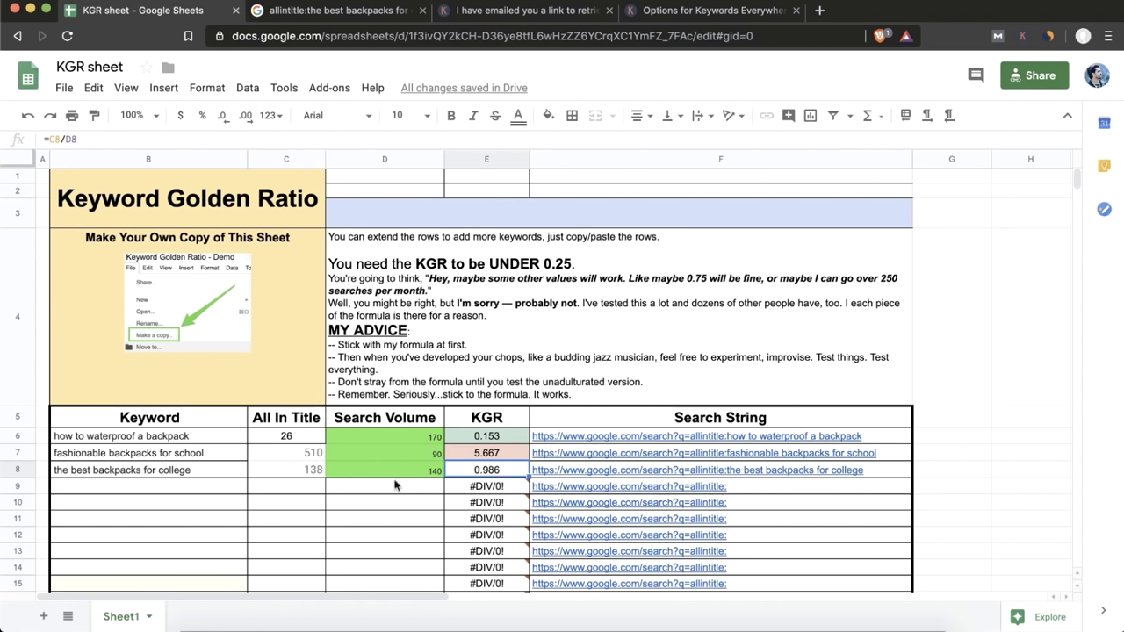
- Search Google for the suggestion "best backpacks for college students with laptops" and copy that keyword into row 9 of the KGR sheet
{"action": "left_click", "coordinate": [338, 10]}
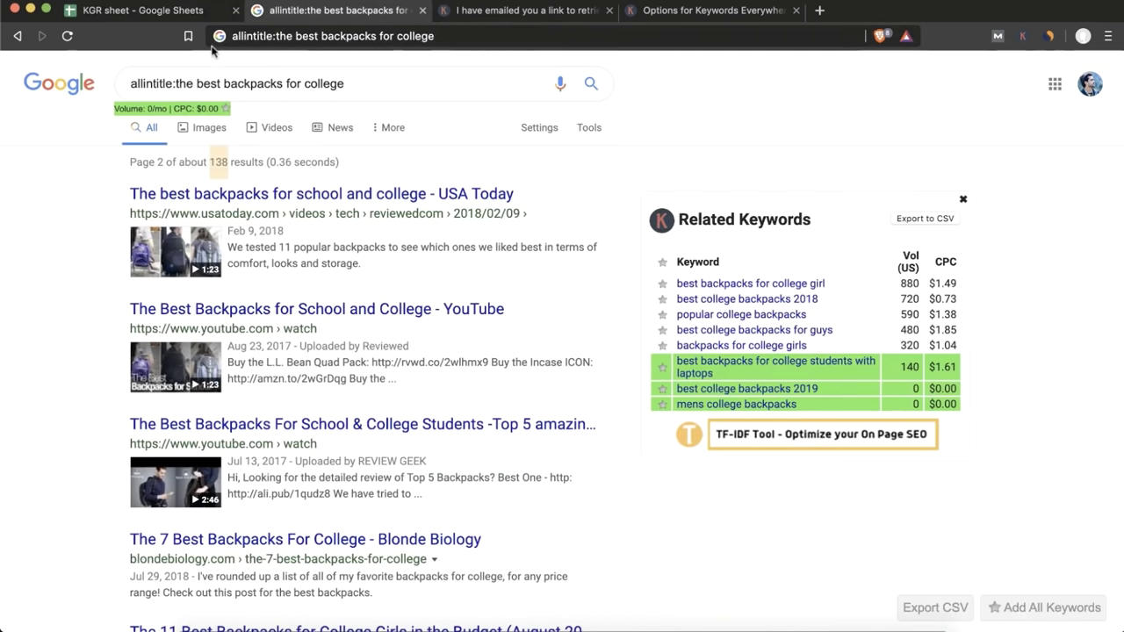
{"action": "left_click", "coordinate": [177, 85]}
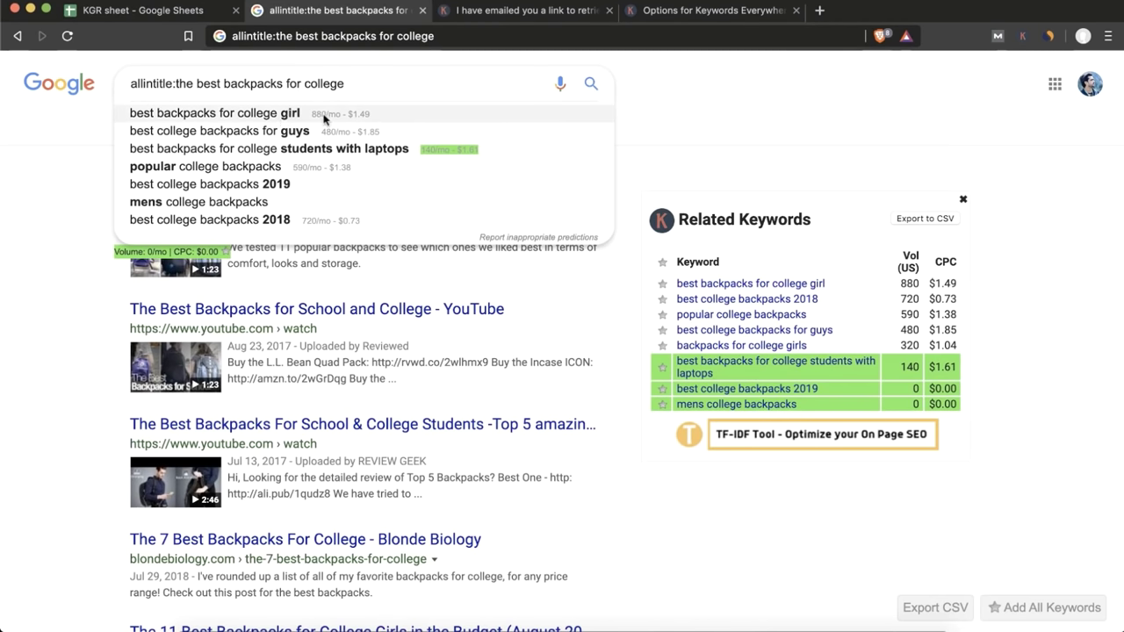
{"action": "left_click", "coordinate": [374, 150]}
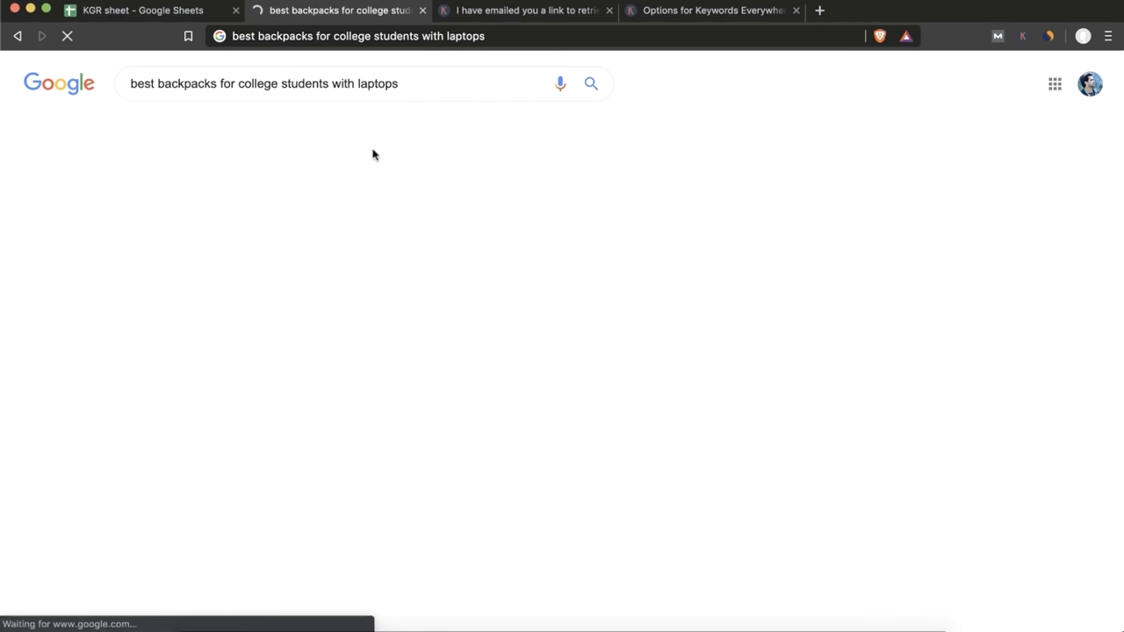
{"action": "triple_click", "coordinate": [339, 93]}
{"action": "key", "text": "ctrl+c"}
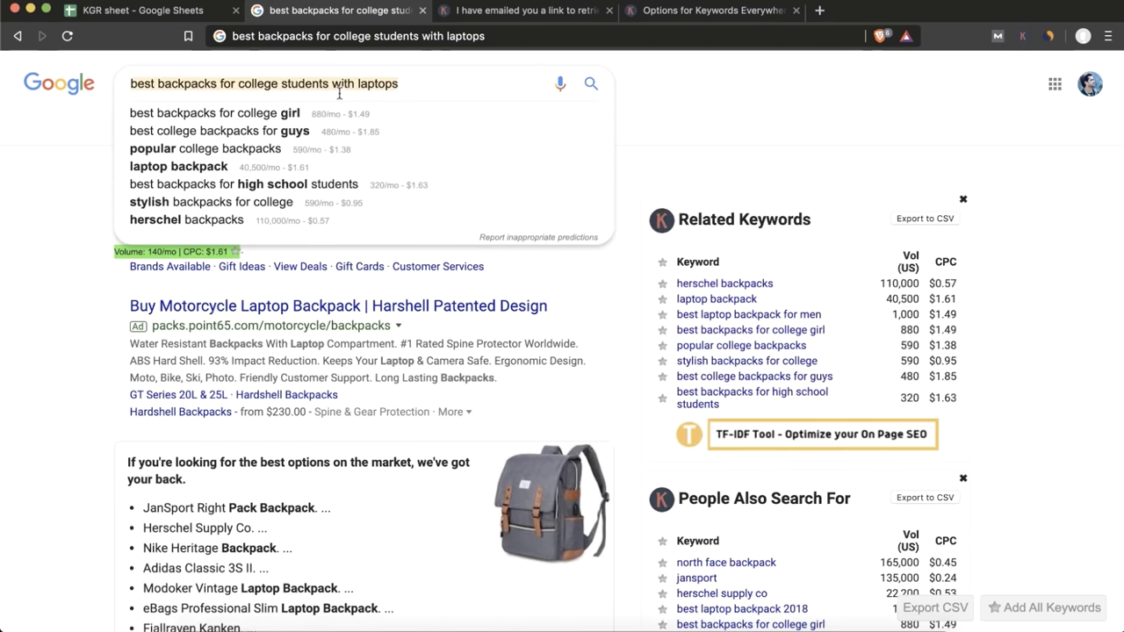
{"action": "left_click", "coordinate": [158, 12]}
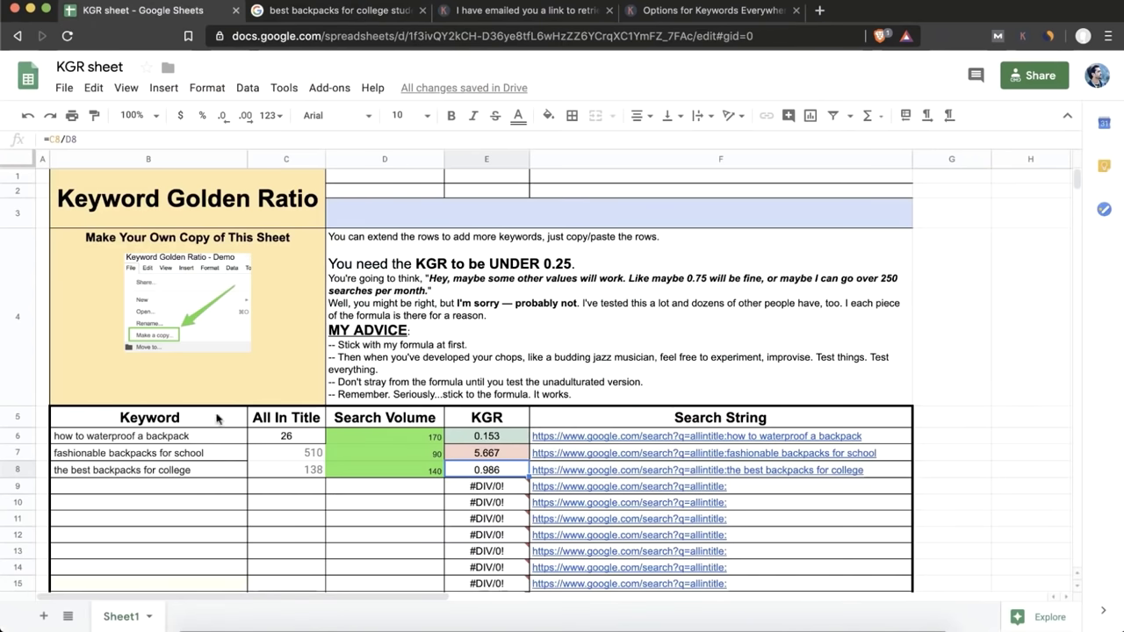
{"action": "left_click", "coordinate": [159, 489]}
{"action": "key", "text": "ctrl+v"}
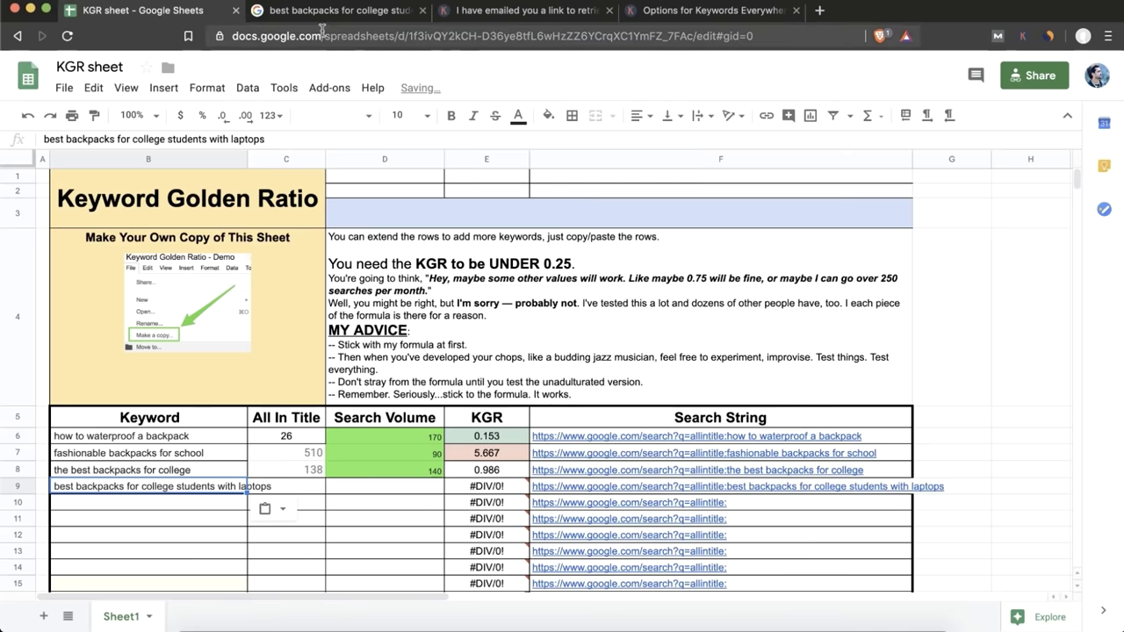
- Check the laptop keyword's search volume on Google and enter 140 as the Search Volume in row 9 of the KGR sheet
{"action": "left_click", "coordinate": [345, 12]}
{"action": "left_click", "coordinate": [90, 160]}
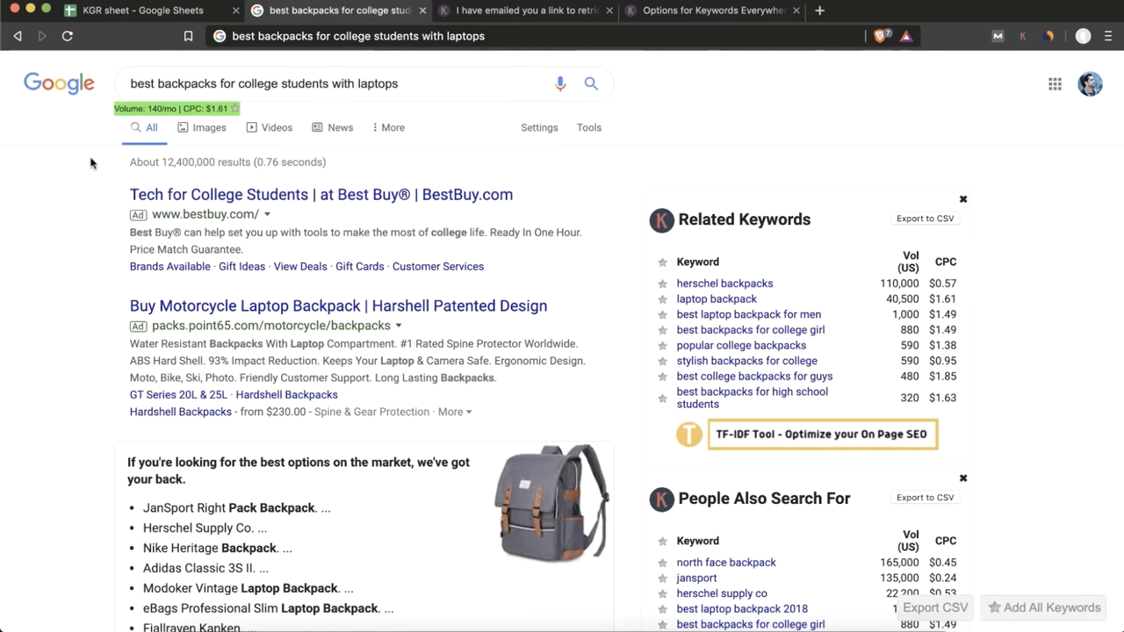
{"action": "left_click", "coordinate": [190, 12]}
{"action": "left_click", "coordinate": [337, 487]}
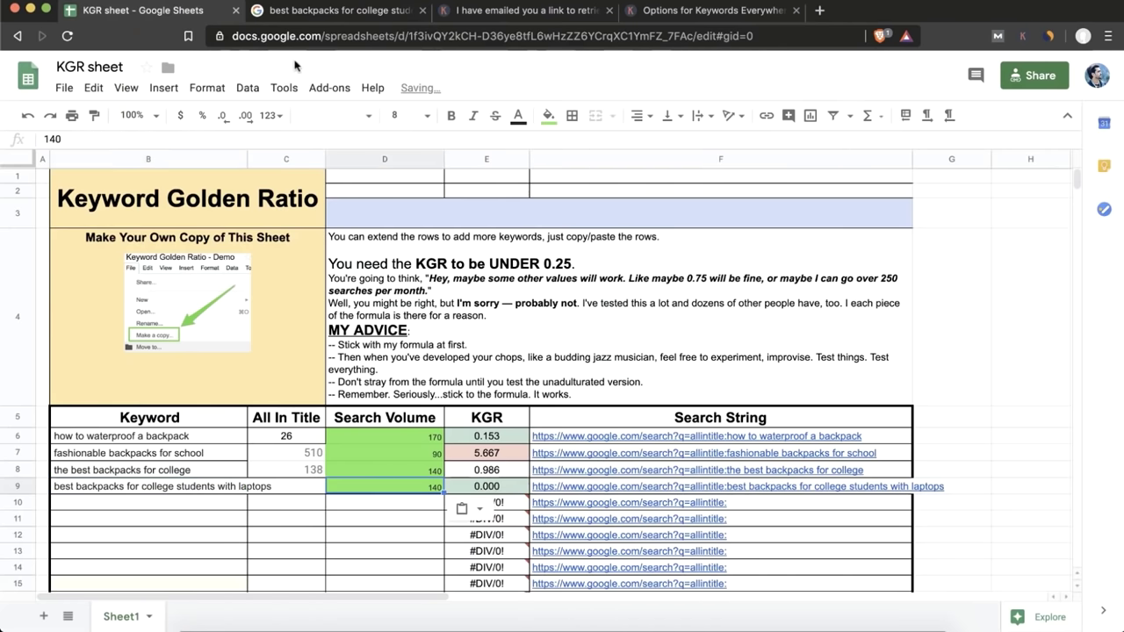
- Back in Google, run an allintitle search for "best backpacks for college students with laptops"
{"action": "left_click", "coordinate": [338, 10]}
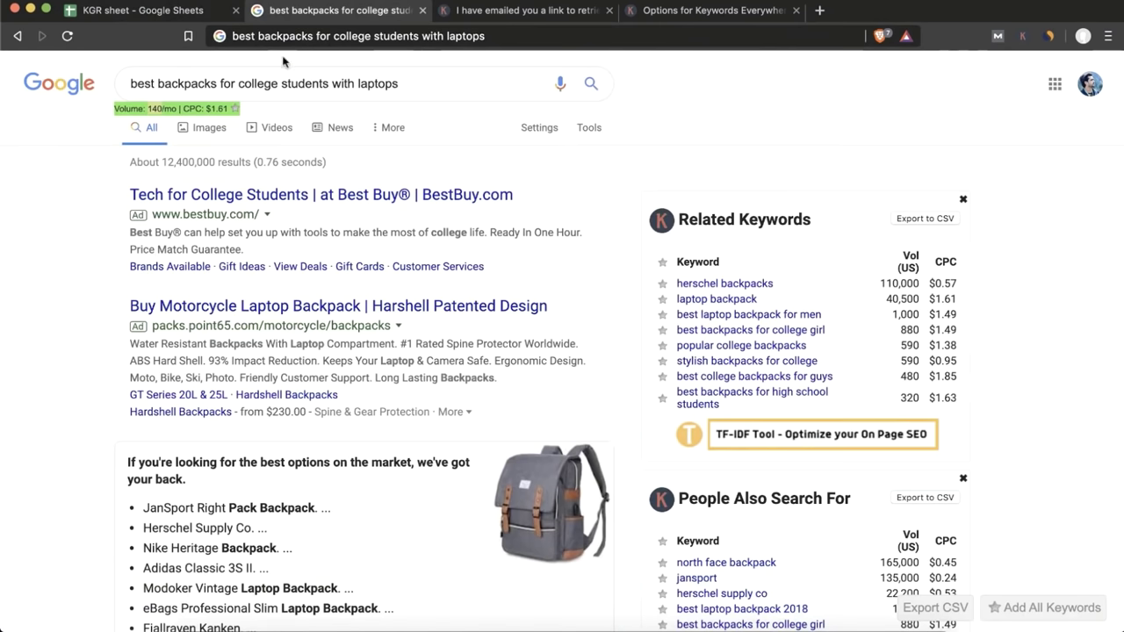
{"action": "left_click", "coordinate": [130, 83]}
{"action": "type", "text": "allintit"}
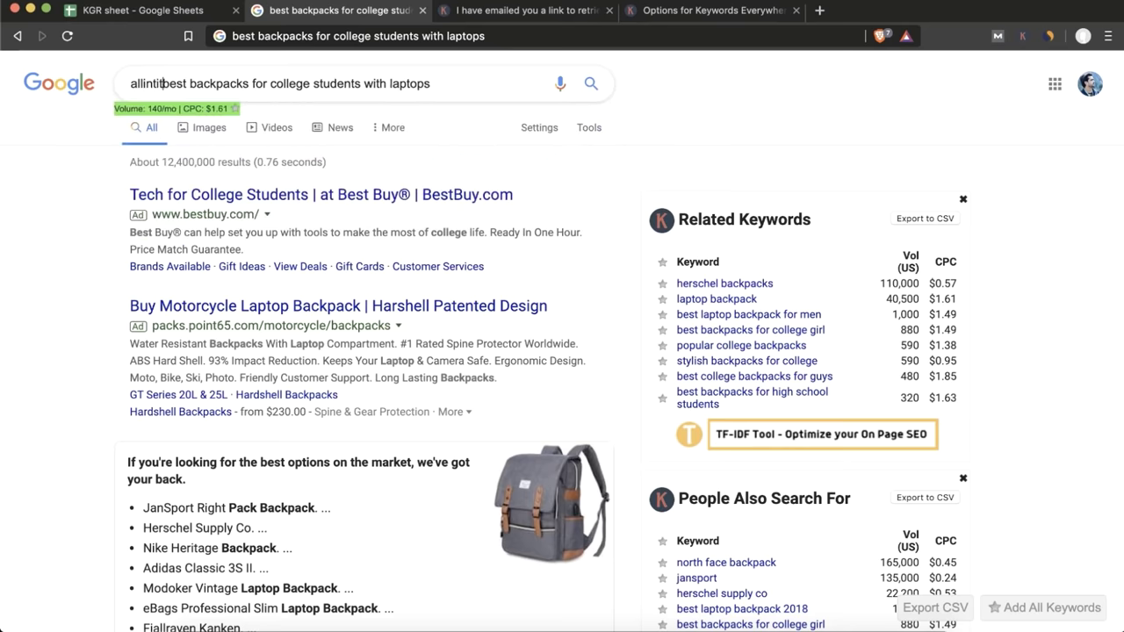
{"action": "type", "text": "le:"}
{"action": "key", "text": "Return"}
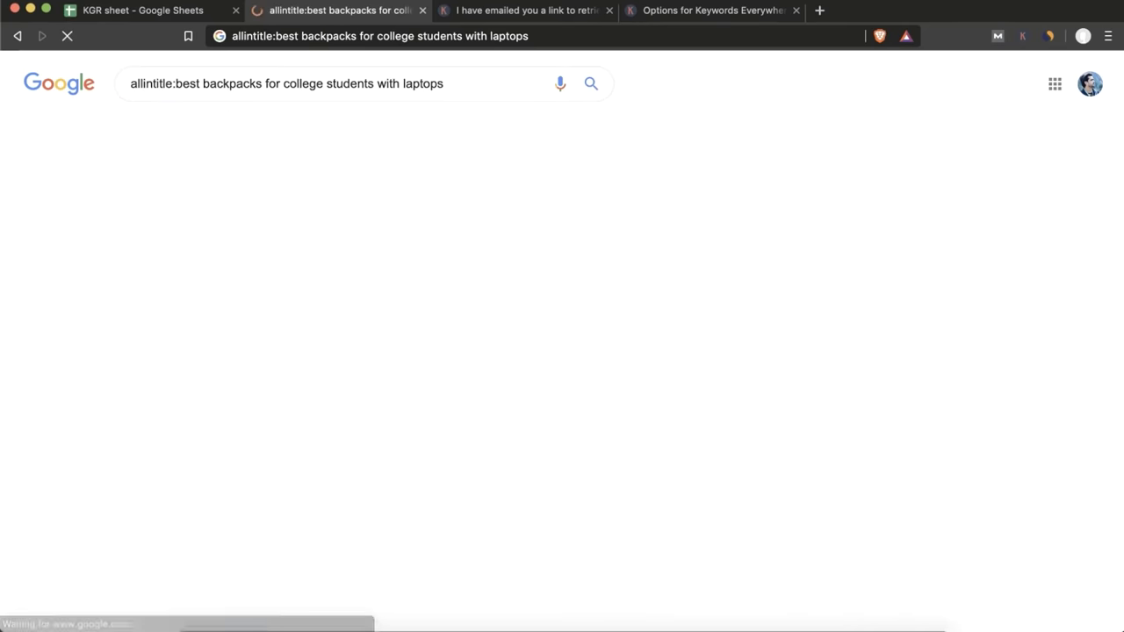
- Examine the allintitle results to see which sites and page titles compete for the laptop backpack keyword
{"action": "scroll", "coordinate": [167, 160], "scroll_direction": "down", "scroll_amount": 8}
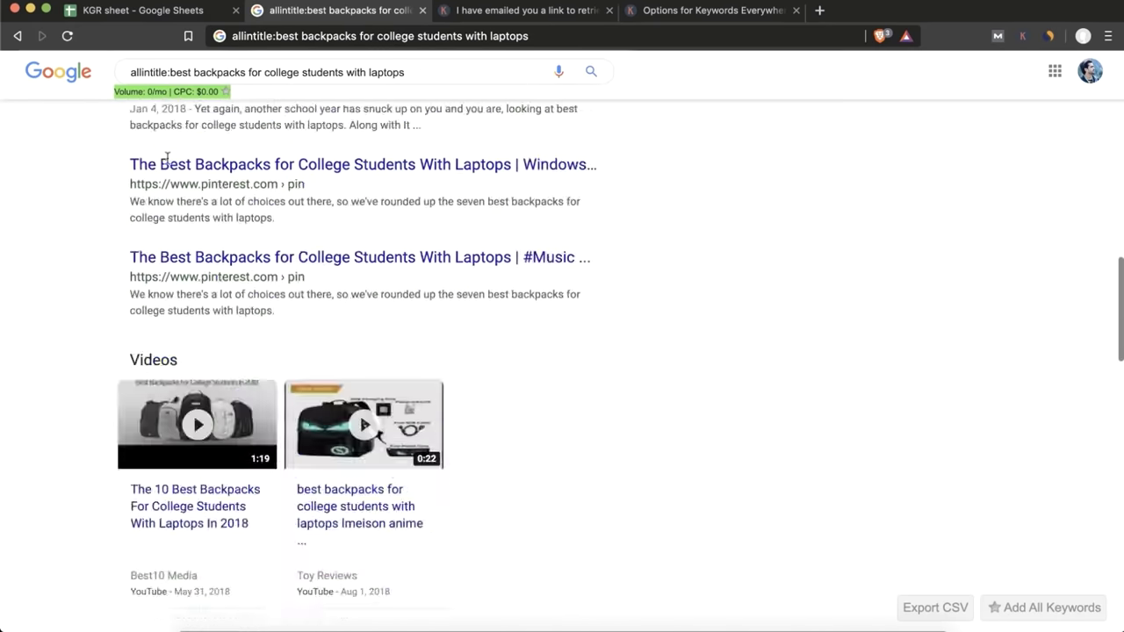
{"action": "scroll", "coordinate": [167, 160], "scroll_direction": "down", "scroll_amount": 15}
{"action": "scroll", "coordinate": [333, 525], "scroll_direction": "up", "scroll_amount": 2}
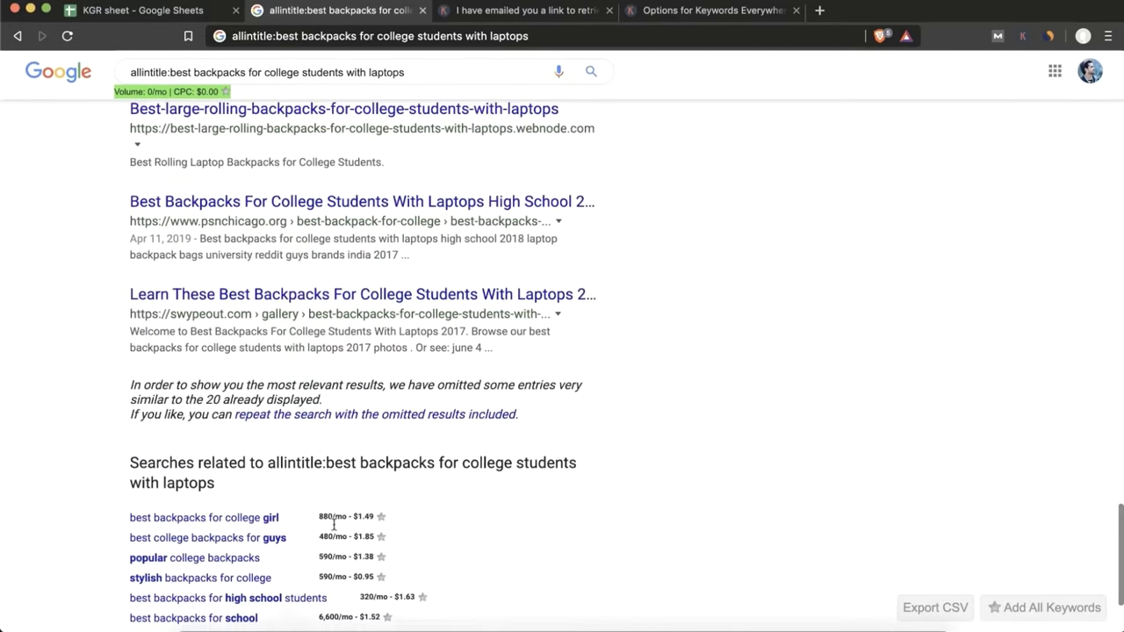
{"action": "scroll", "coordinate": [334, 525], "scroll_direction": "up", "scroll_amount": 15}
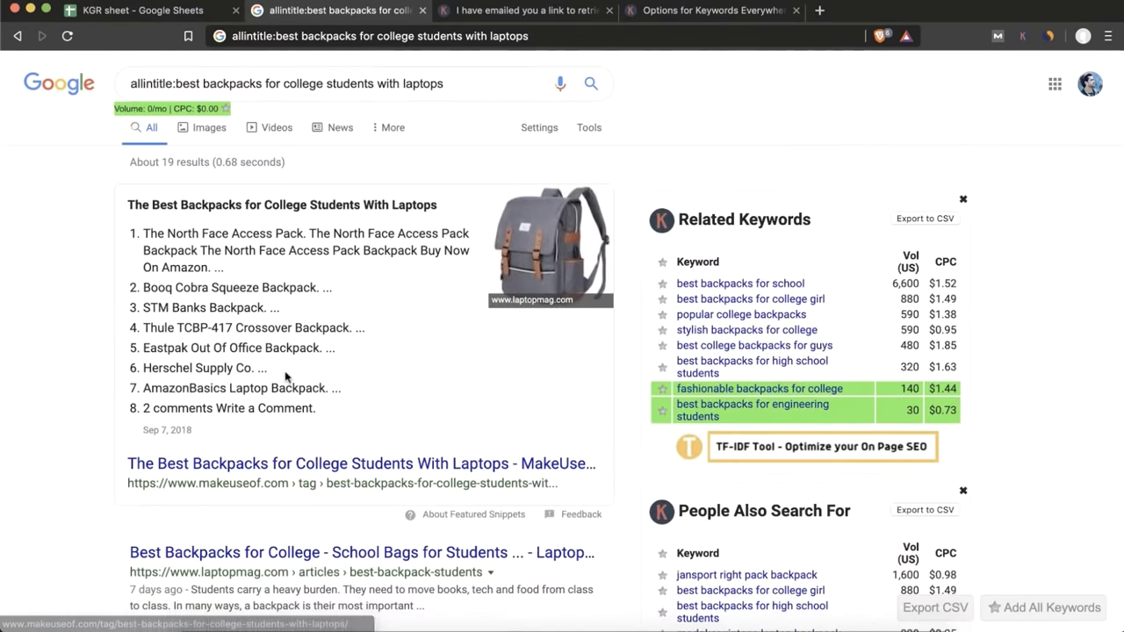
{"action": "scroll", "coordinate": [285, 377], "scroll_direction": "down", "scroll_amount": 2}
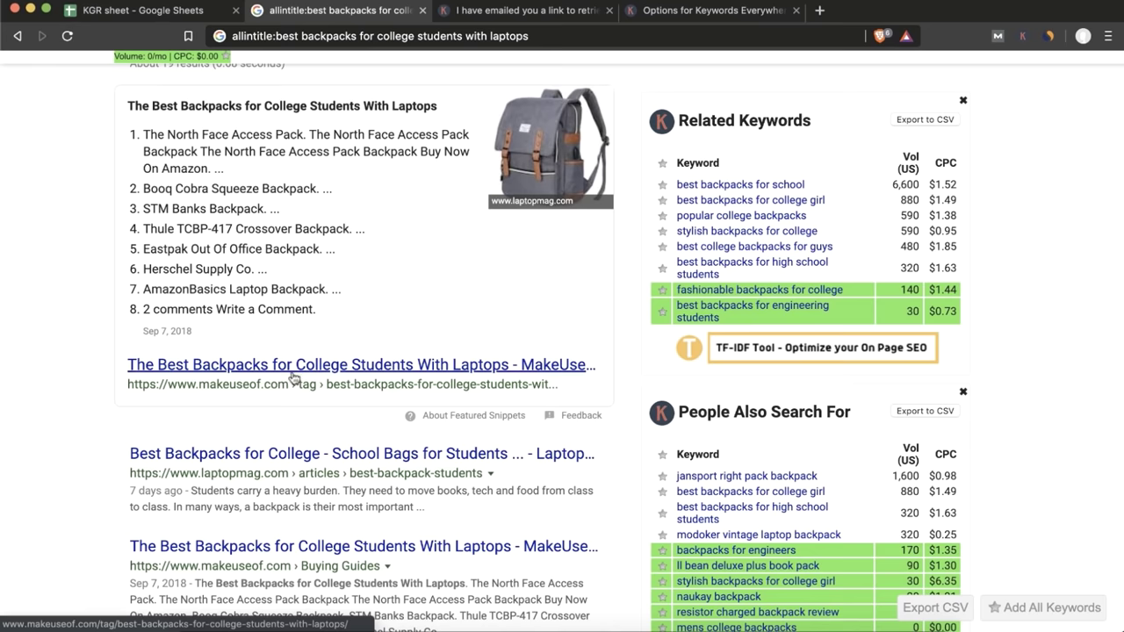
{"action": "scroll", "coordinate": [293, 378], "scroll_direction": "down", "scroll_amount": 1}
{"action": "scroll", "coordinate": [290, 400], "scroll_direction": "down", "scroll_amount": 3}
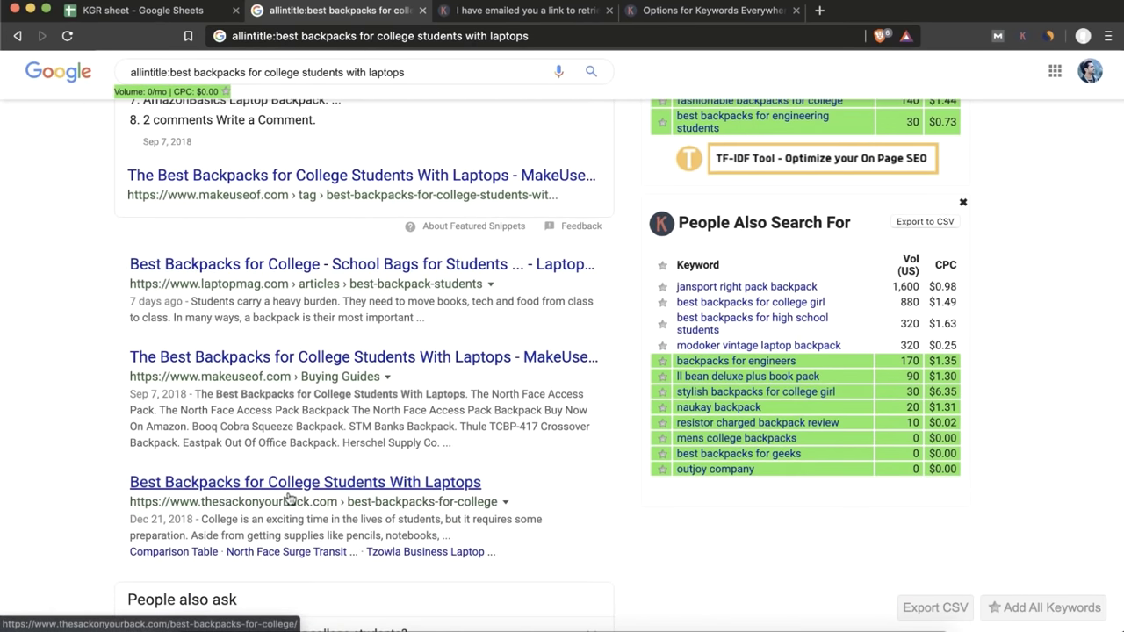
{"action": "scroll", "coordinate": [290, 499], "scroll_direction": "down", "scroll_amount": 3}
{"action": "scroll", "coordinate": [290, 499], "scroll_direction": "down", "scroll_amount": 2}
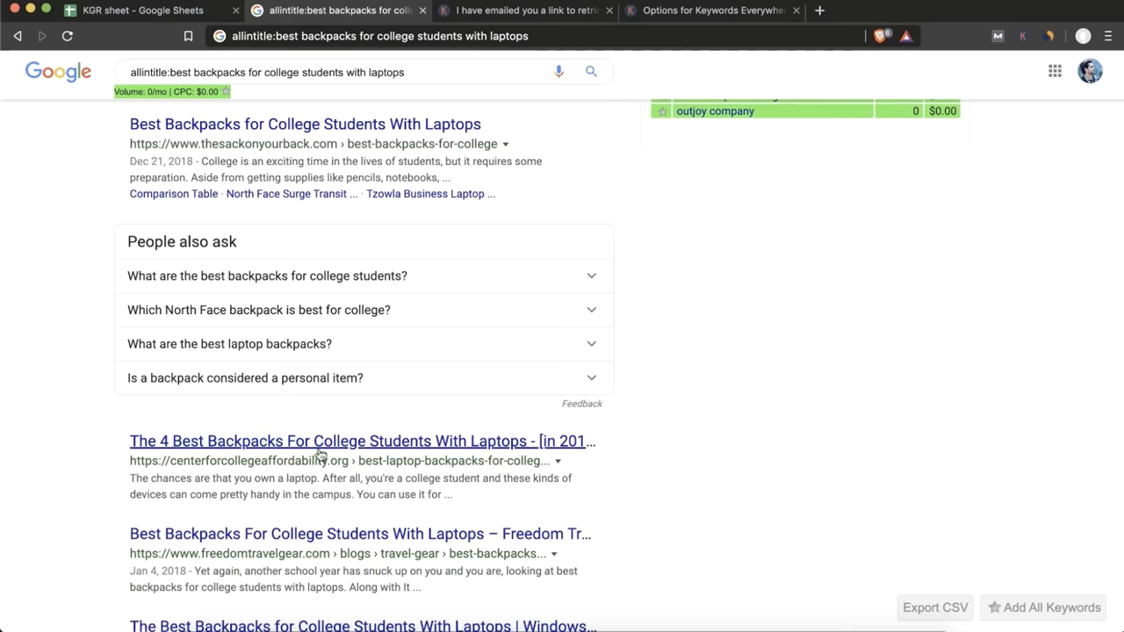
{"action": "scroll", "coordinate": [325, 441], "scroll_direction": "down", "scroll_amount": 3}
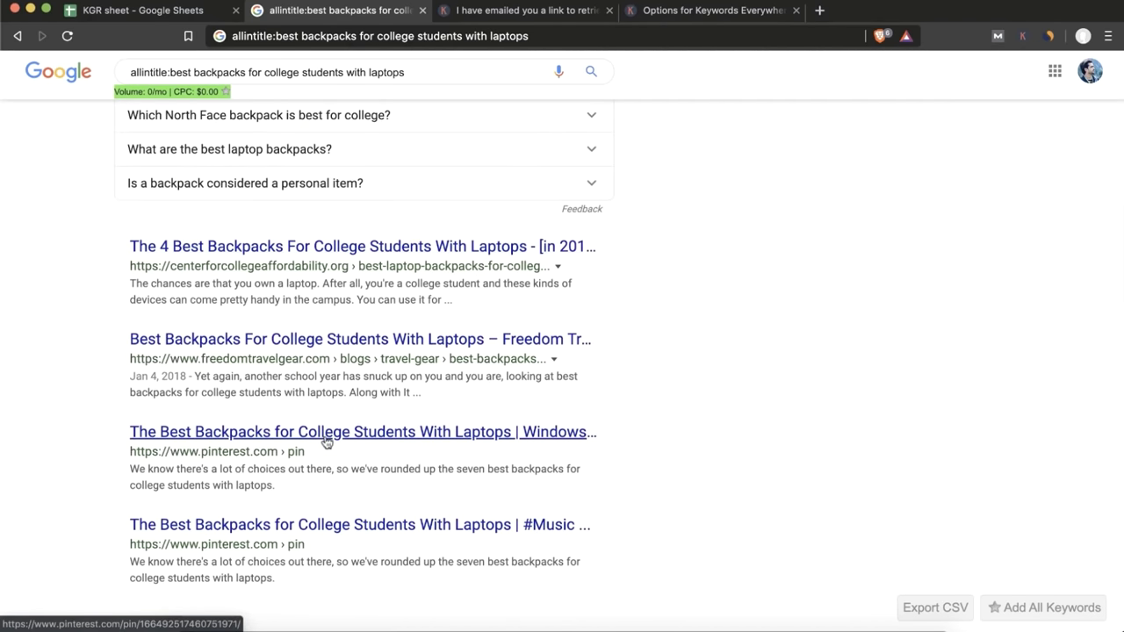
{"action": "scroll", "coordinate": [269, 497], "scroll_direction": "up", "scroll_amount": 8}
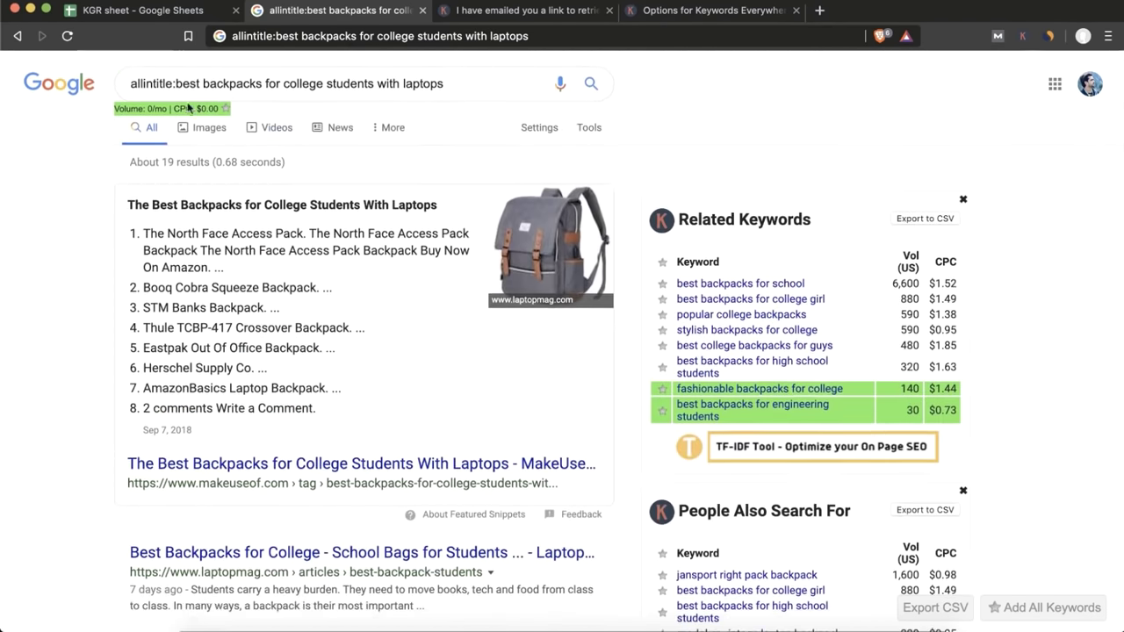
- Copy the allintitle result count and enter 19 as the All In Title value in row 9 of the KGR sheet
{"action": "triple_click", "coordinate": [166, 162]}
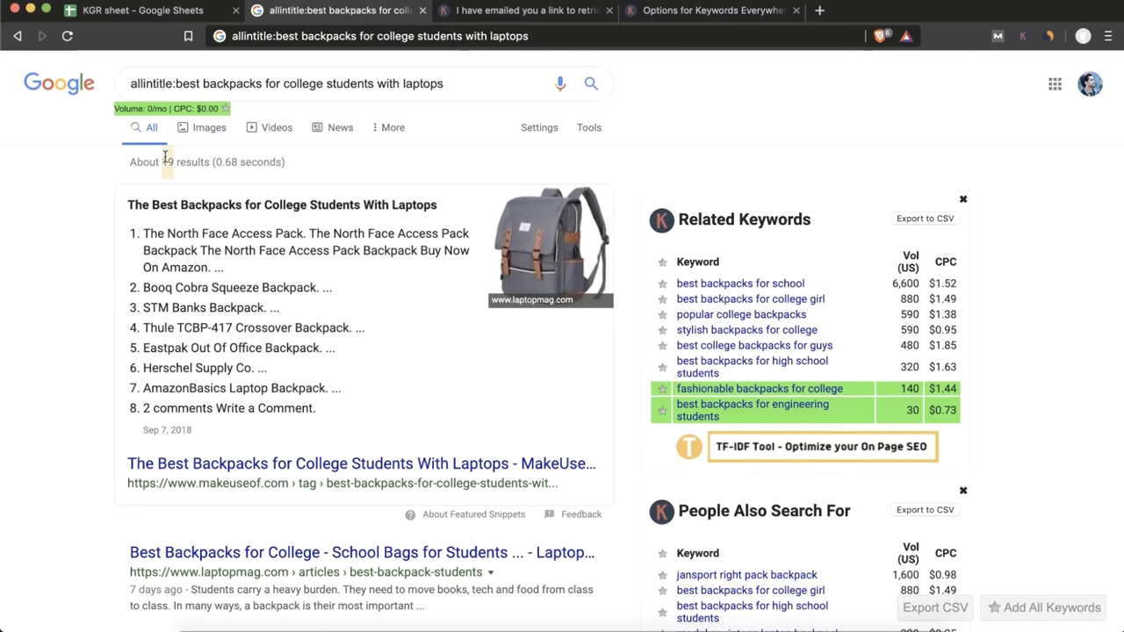
{"action": "left_click", "coordinate": [165, 12]}
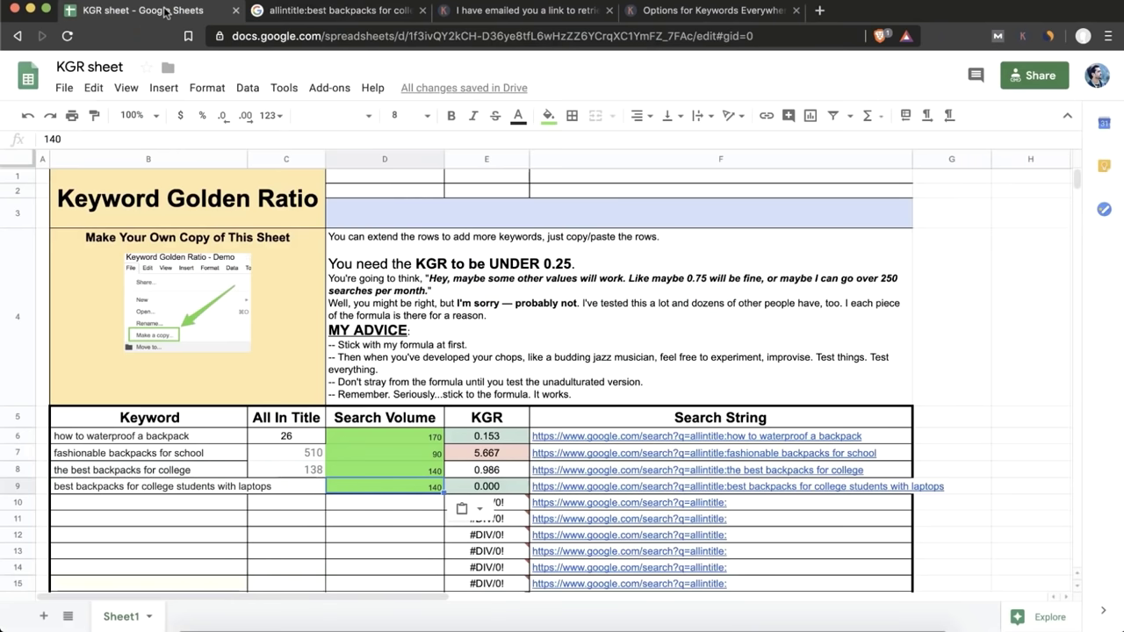
{"action": "left_click", "coordinate": [308, 491]}
{"action": "type", "text": "19"}
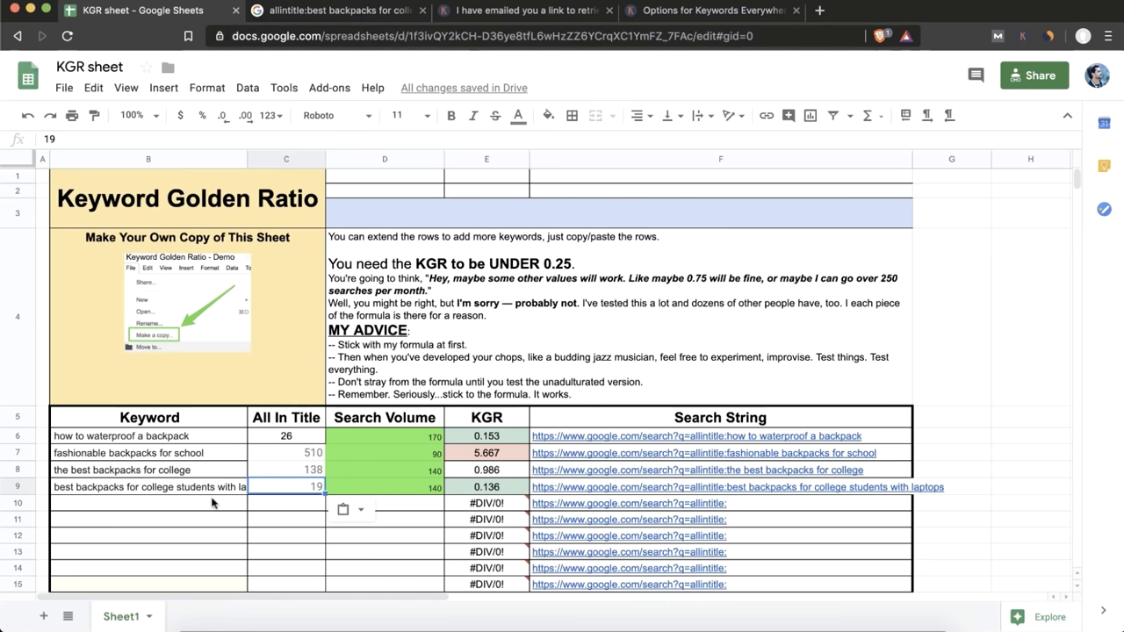
{"action": "scroll", "coordinate": [211, 502], "scroll_direction": "down", "scroll_amount": 1}
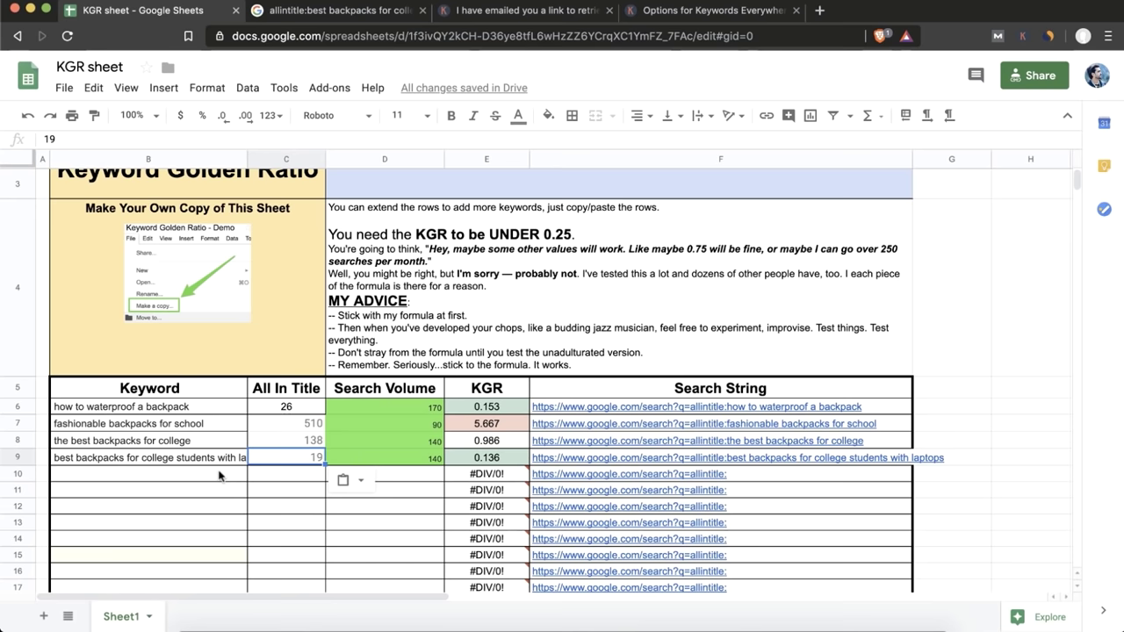
- Return to the Google results and search for the related keyword "best backpacks for engineering students"
{"action": "left_click", "coordinate": [336, 12]}
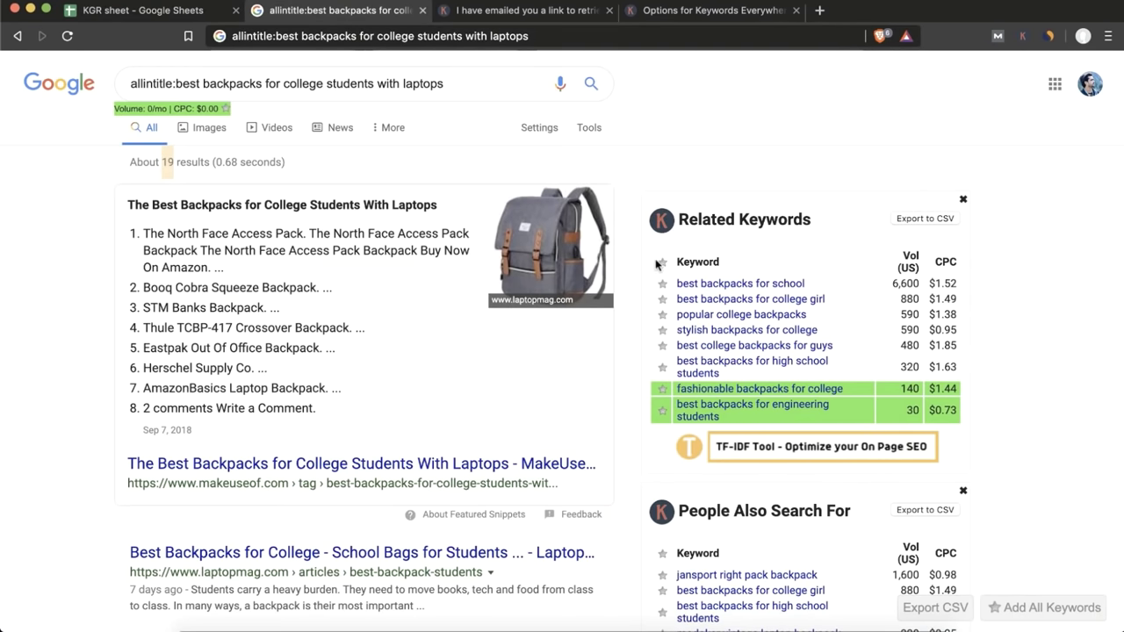
{"action": "left_click", "coordinate": [786, 412]}
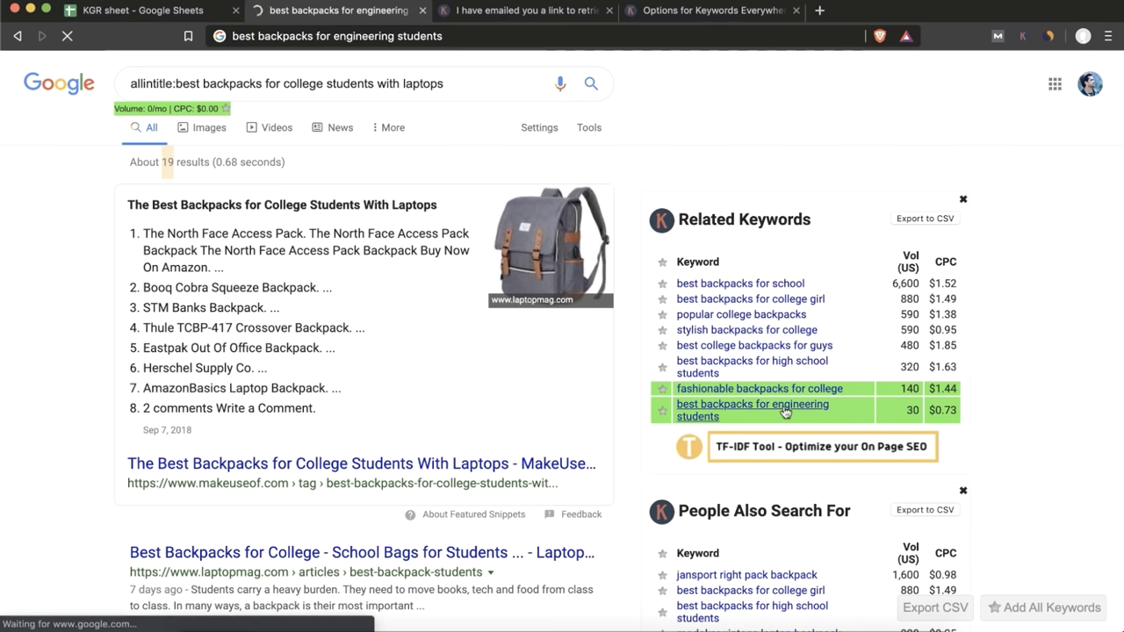